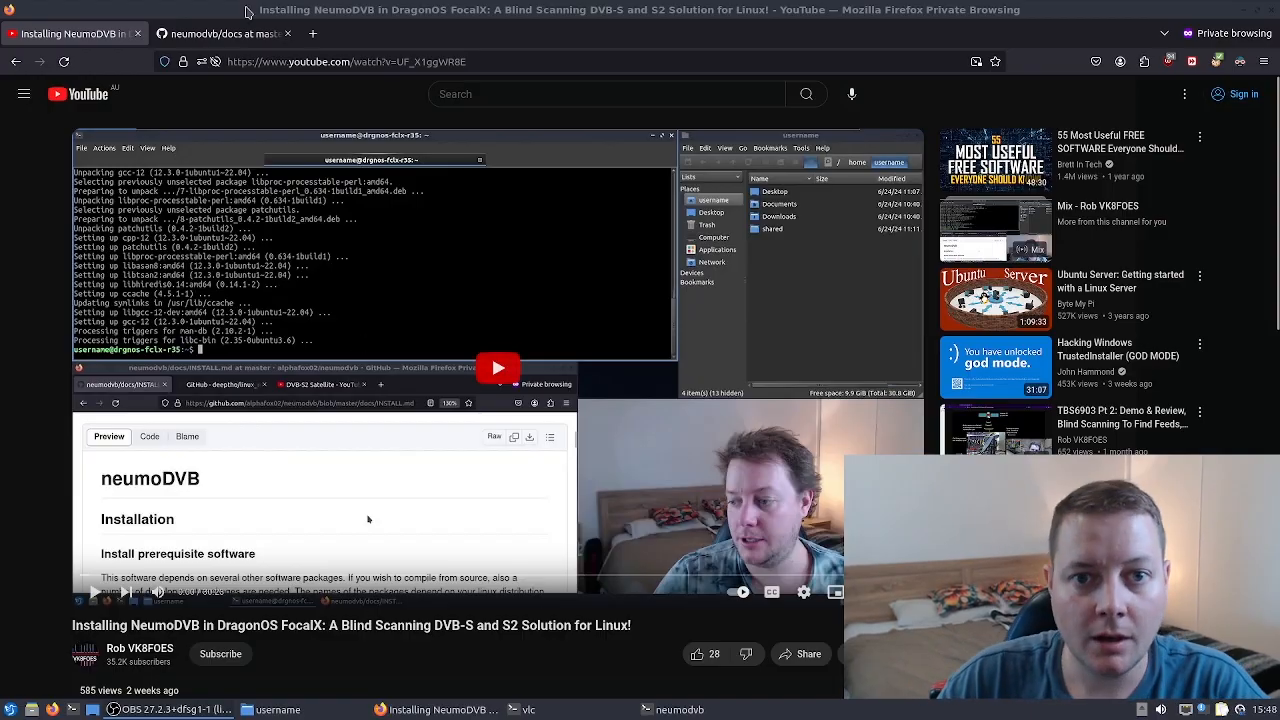
- Zoom in on the neumodvb docs folder on GitHub and open frontends.md
left_click(247, 36)
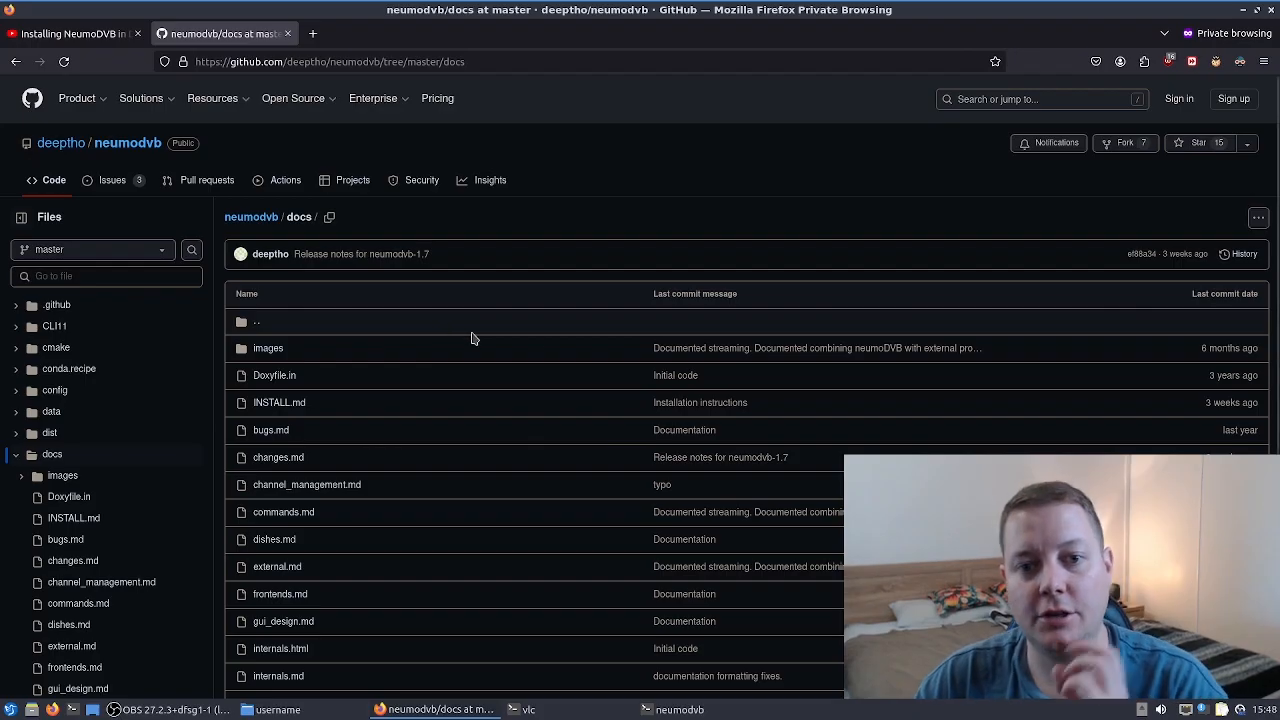
key("ctrl+plus")
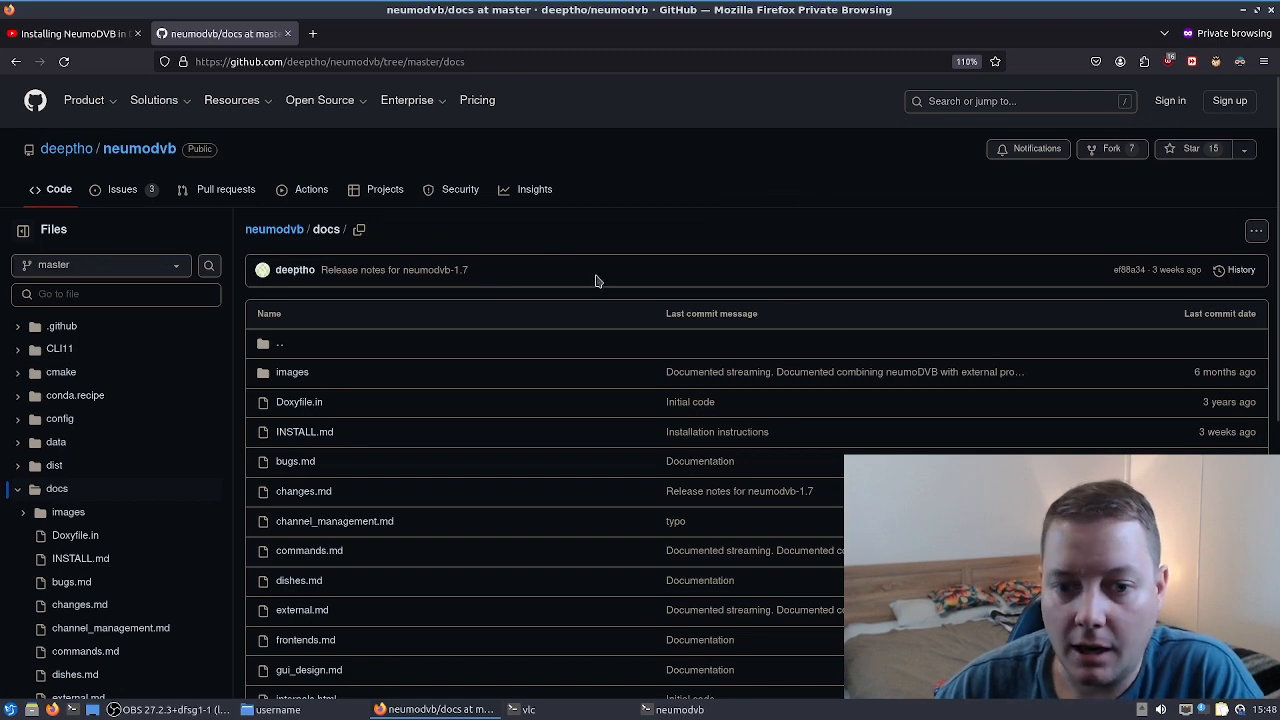
scroll(571, 301, "down", 5)
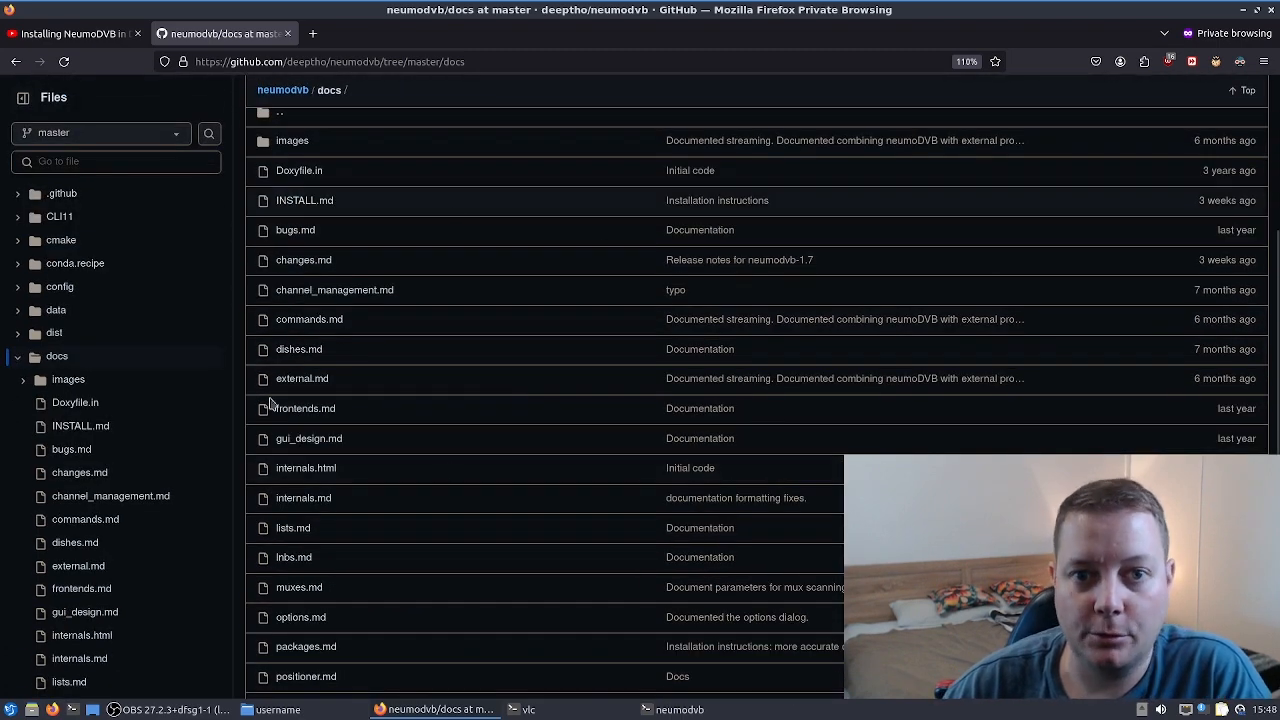
scroll(543, 354, "up", 1)
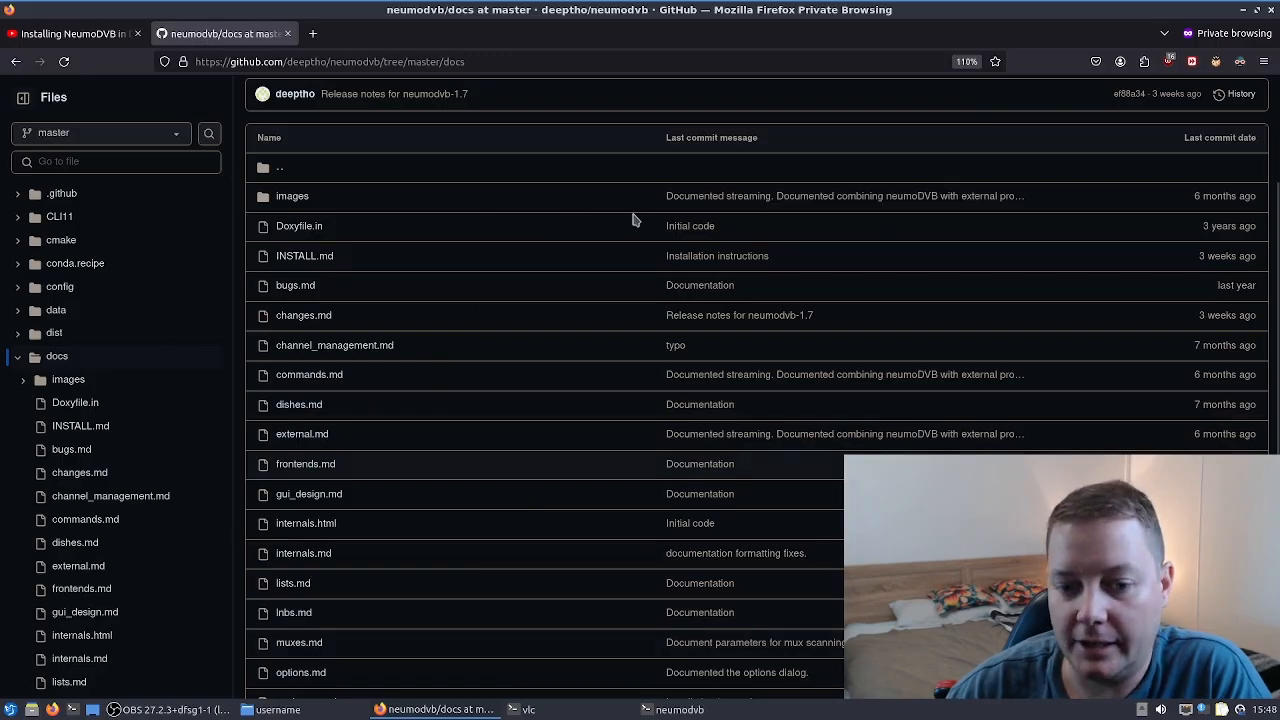
scroll(400, 380, "down", 5)
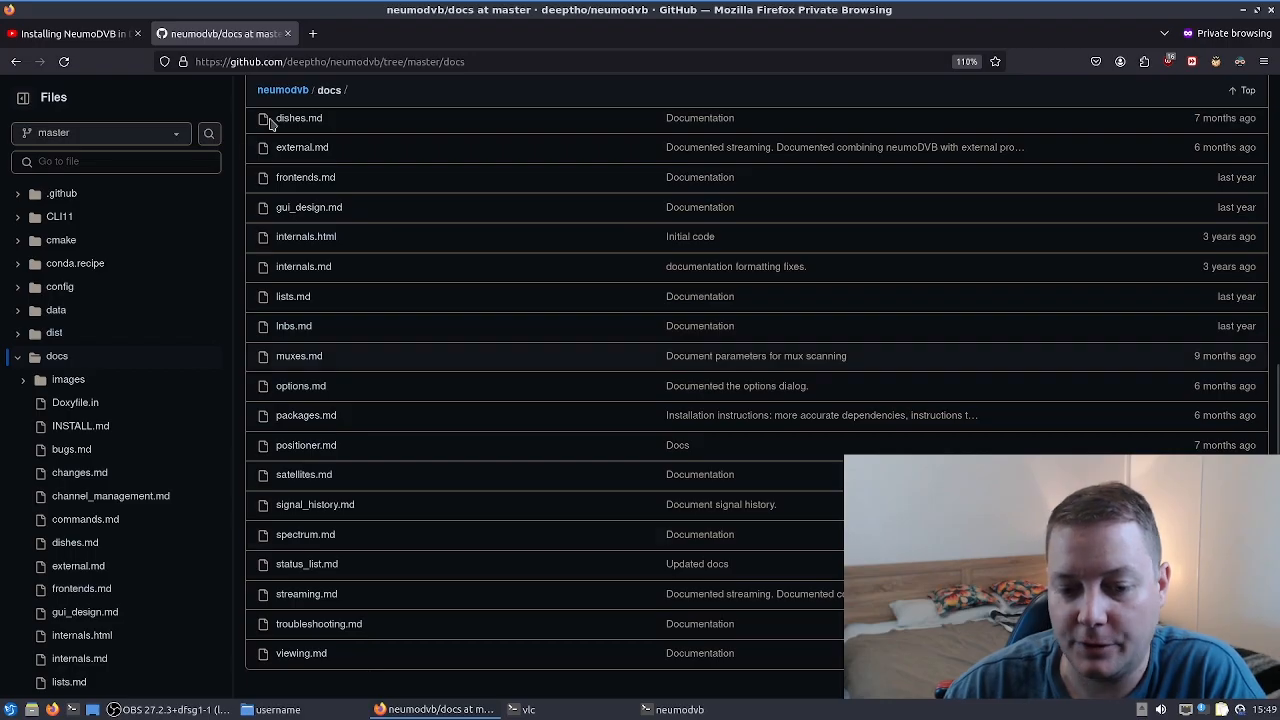
scroll(486, 323, "up", 5)
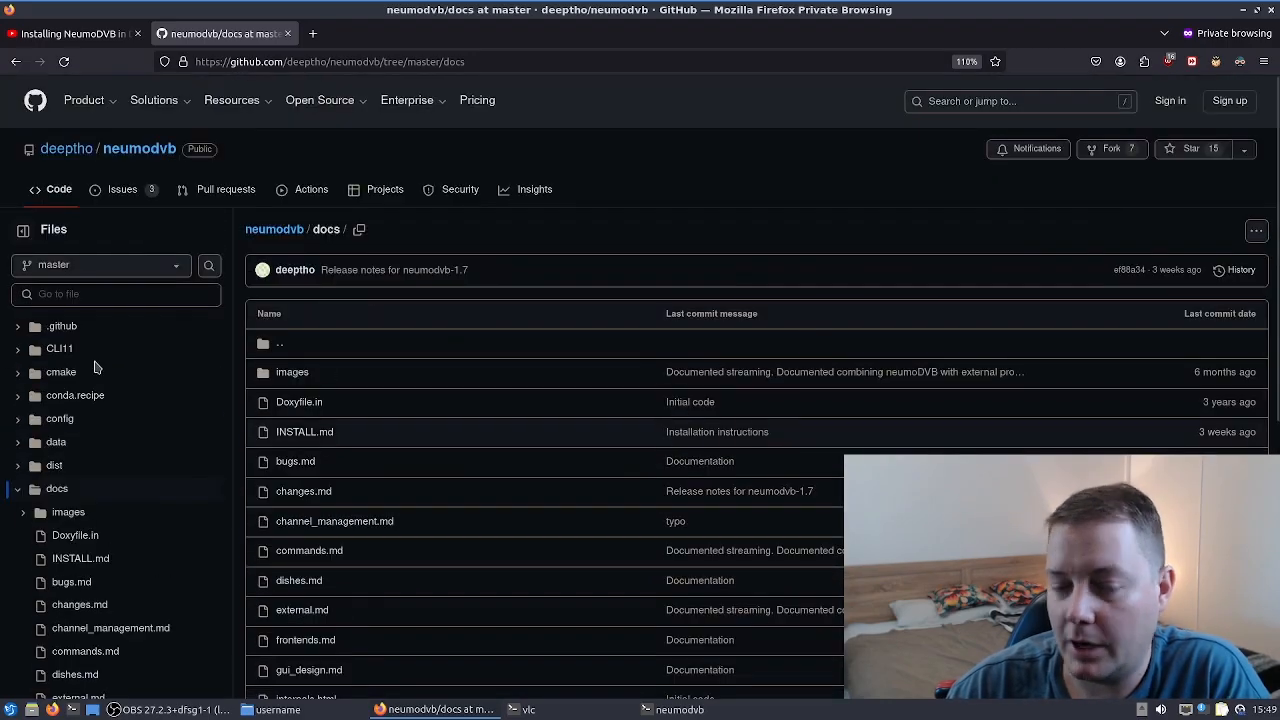
scroll(386, 523, "down", 5)
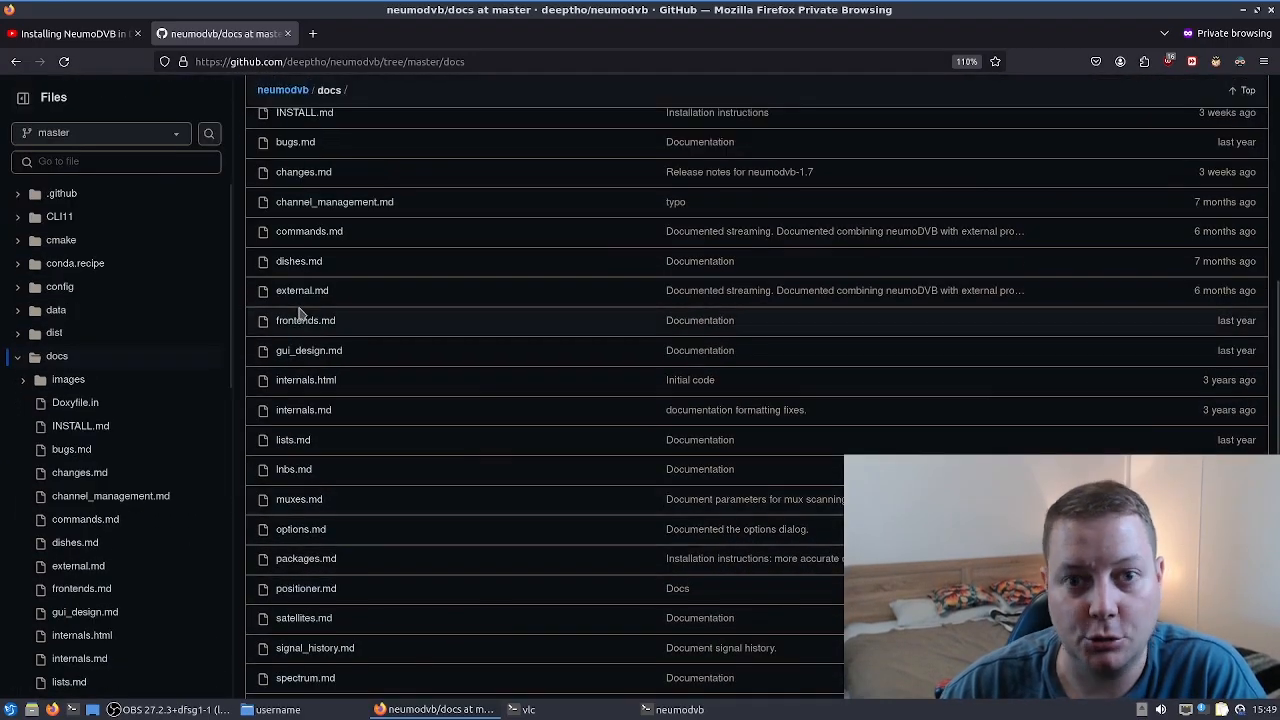
left_click(300, 321)
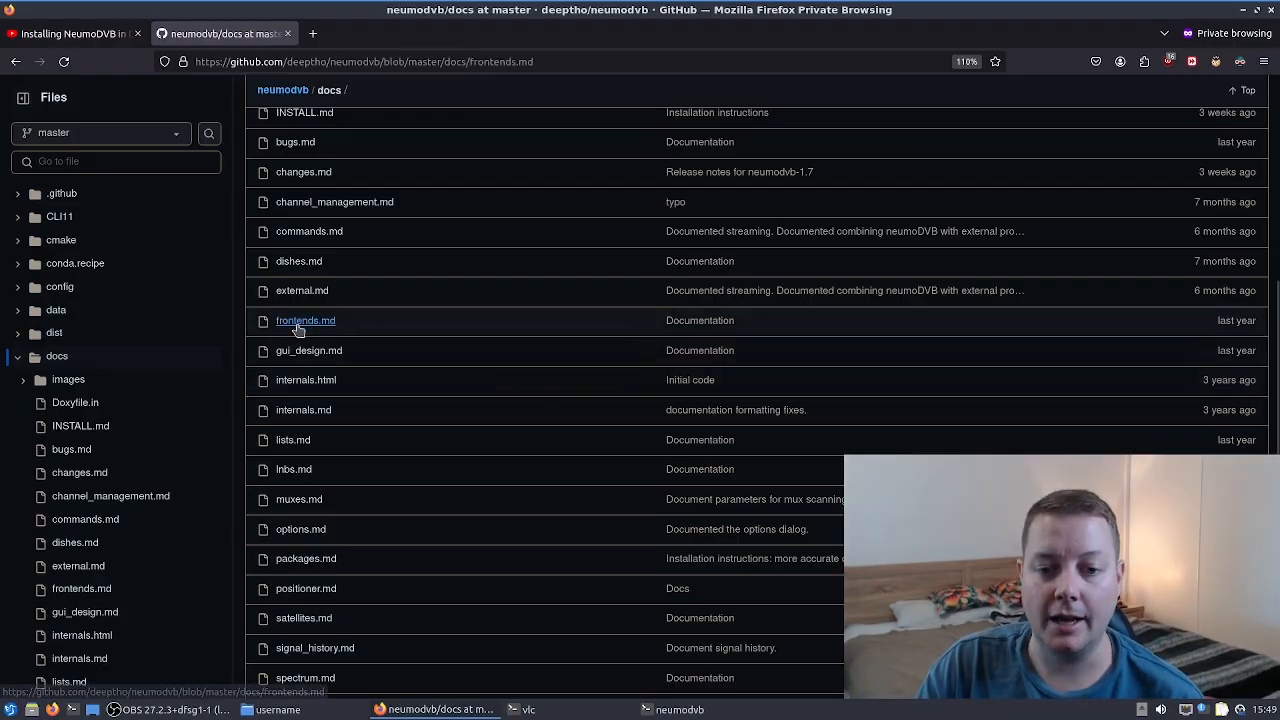
- Read through the frontends documentation and restore the browser to a smaller window
scroll(851, 385, "down", 10)
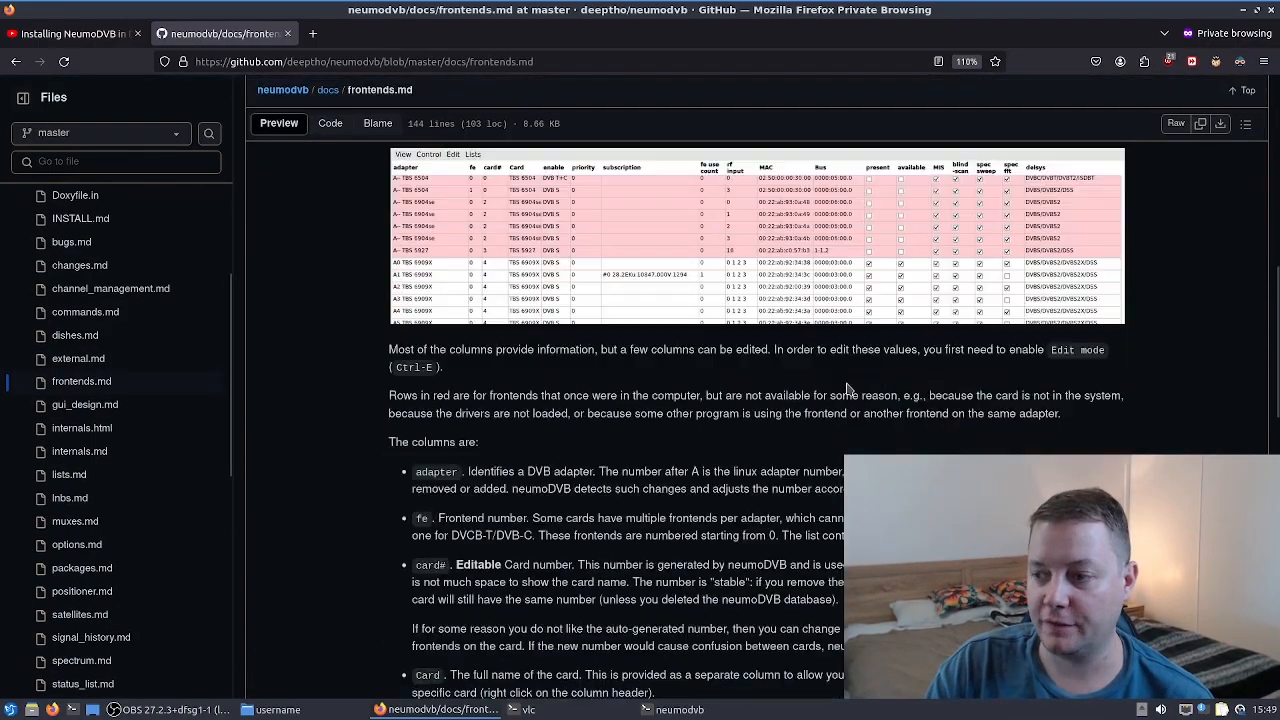
scroll(851, 385, "down", 10)
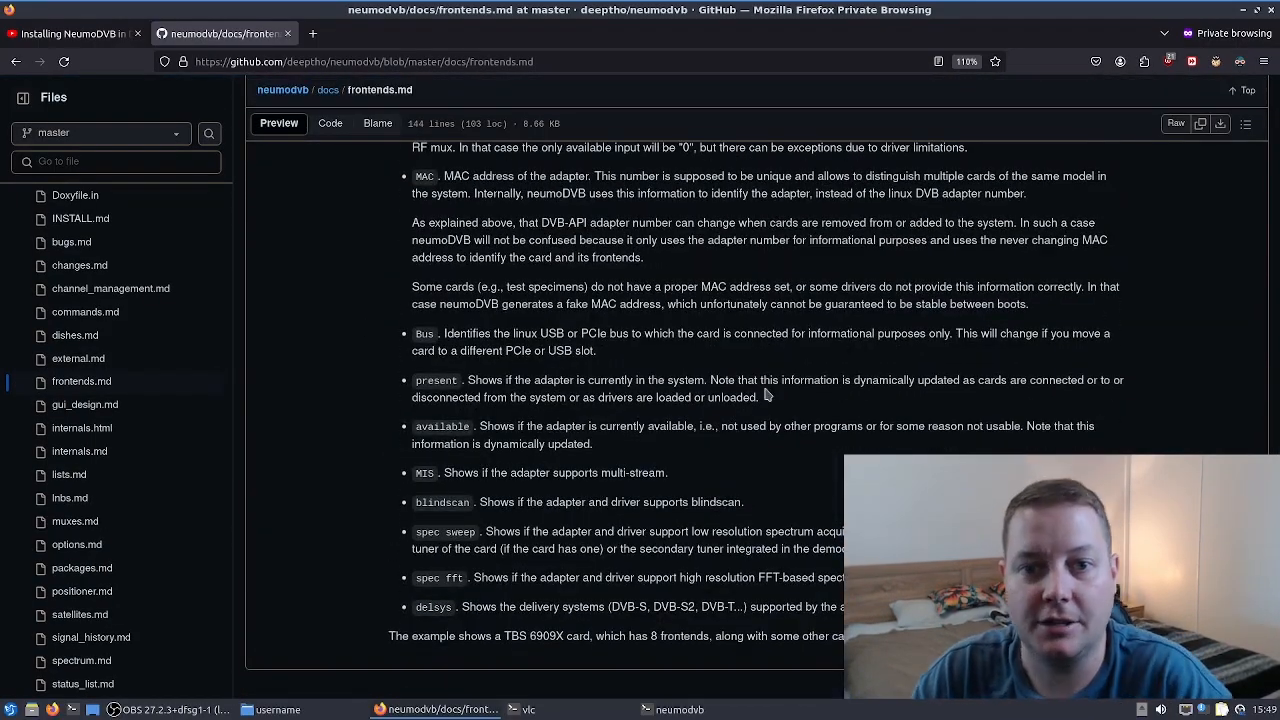
left_click(100, 33)
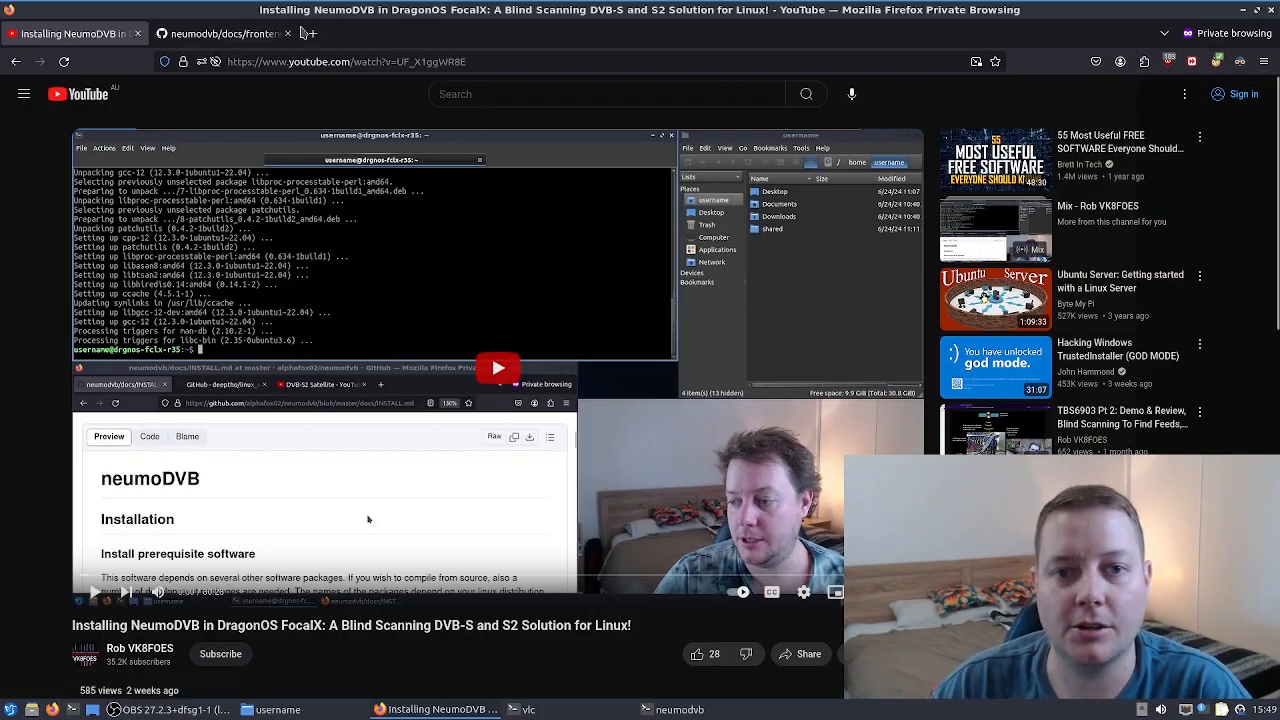
left_click(240, 33)
left_click(1256, 10)
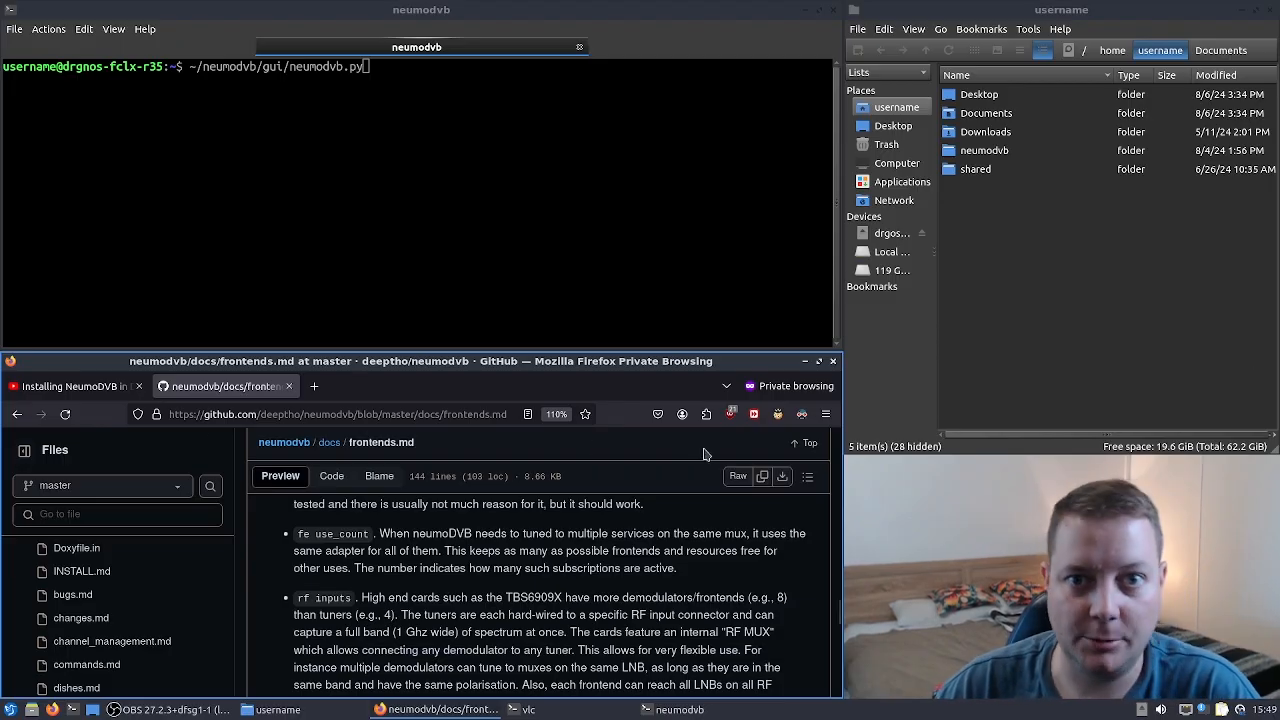
- Go back in the browser to the neumodvb docs folder listing
left_click(457, 186)
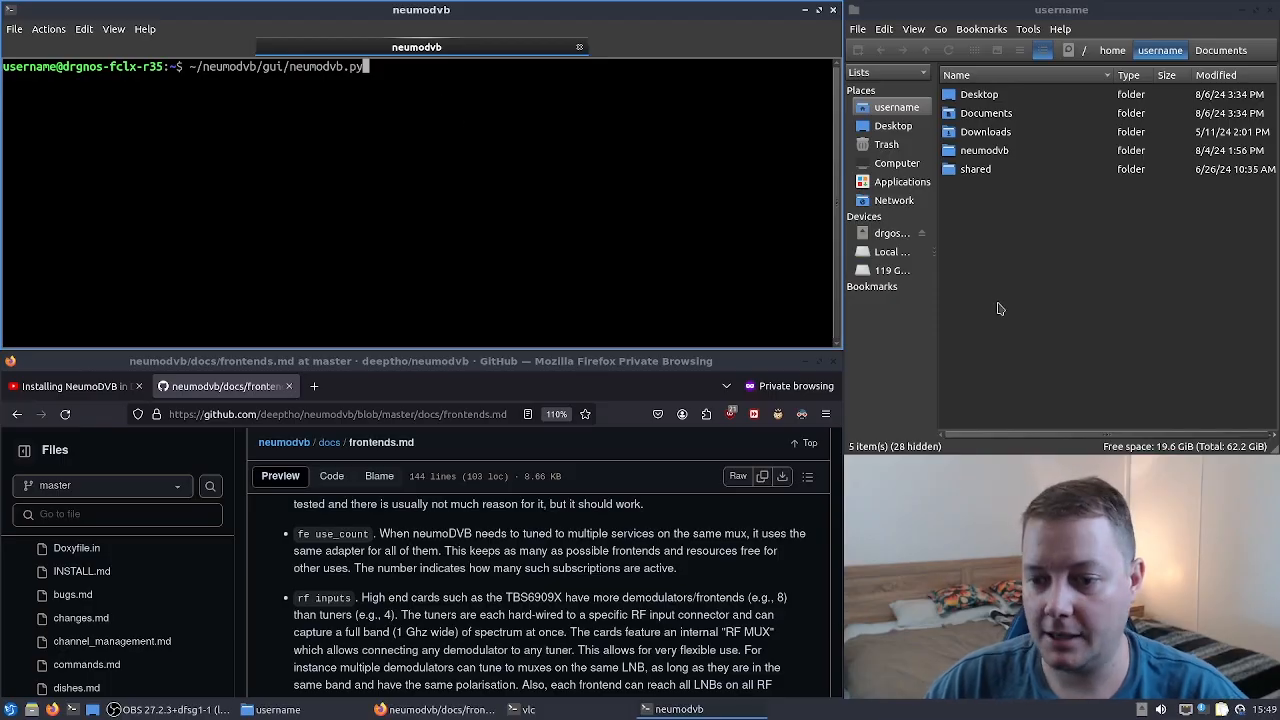
left_click(17, 413)
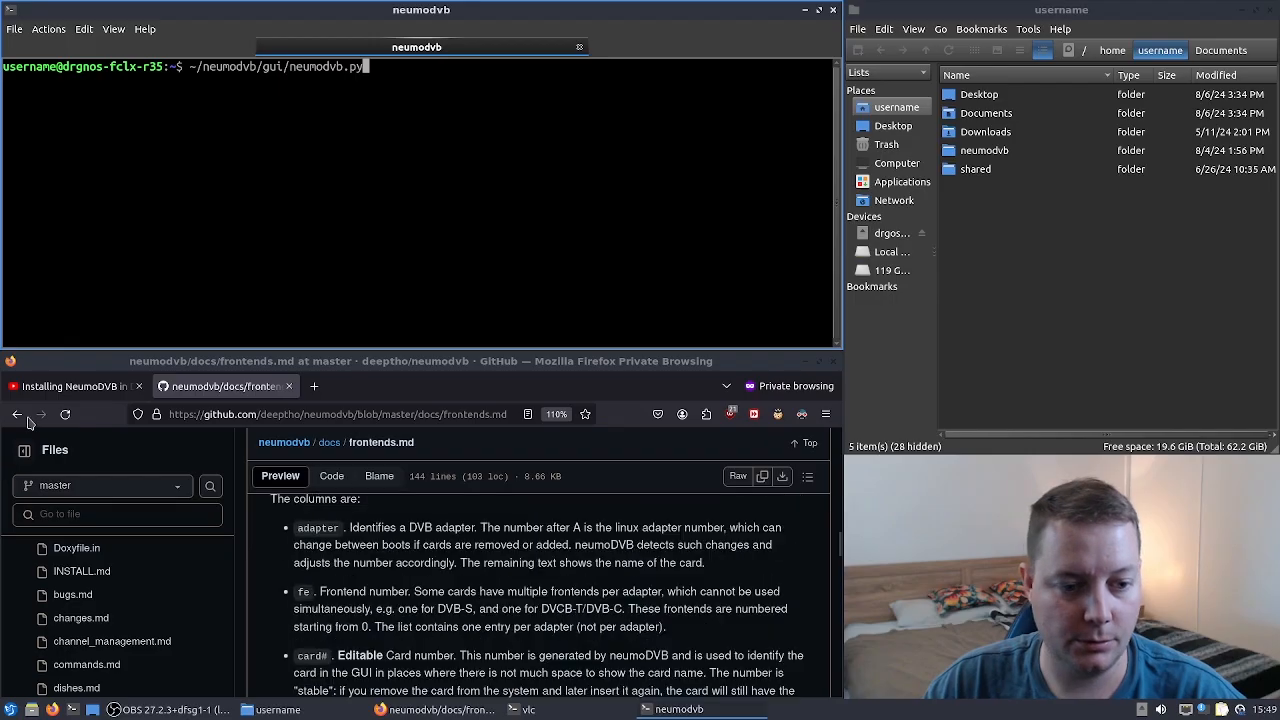
left_click(17, 413)
scroll(458, 578, "down", 5)
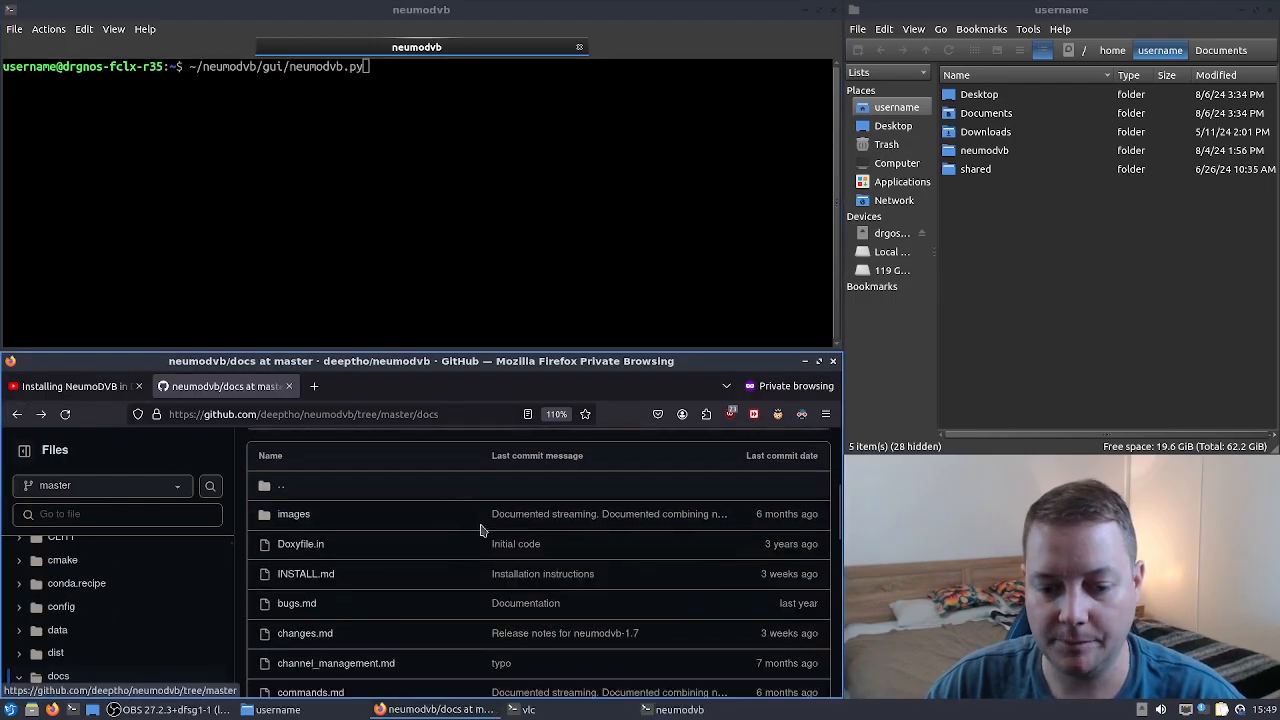
left_click(467, 107)
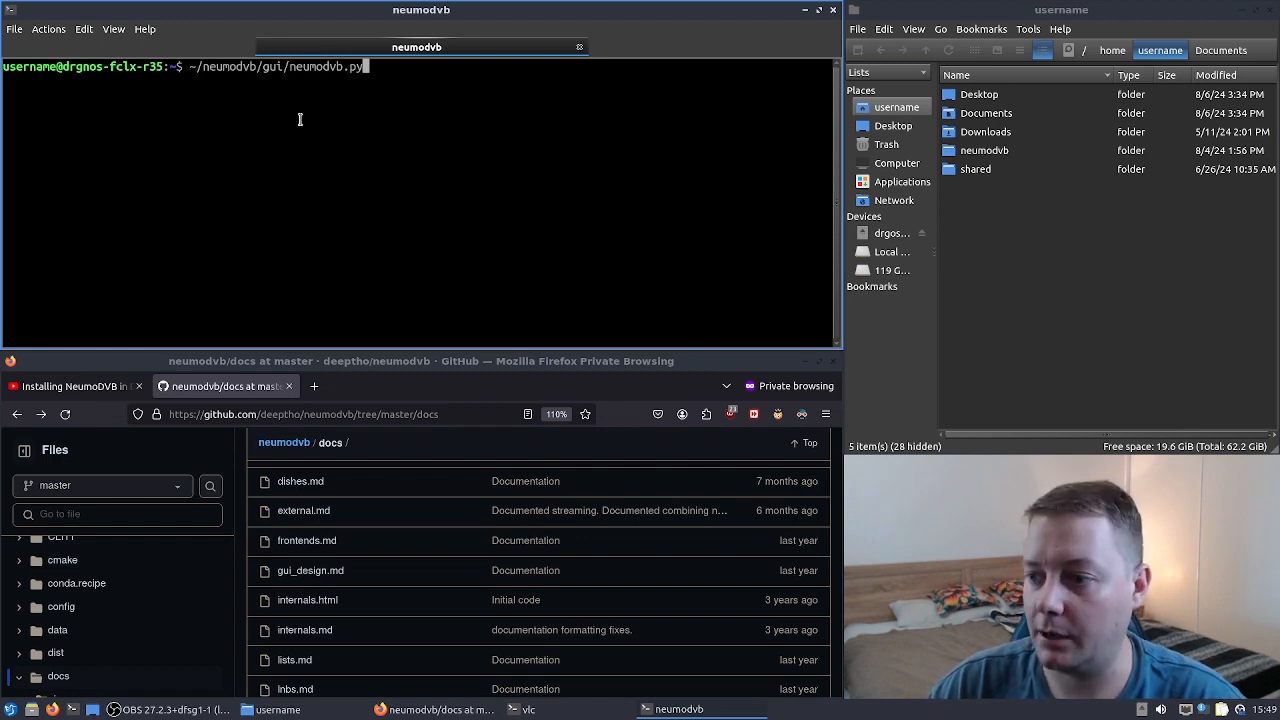
- Open the neumodvb folder in the file manager and return to the home folder
left_click(1158, 238)
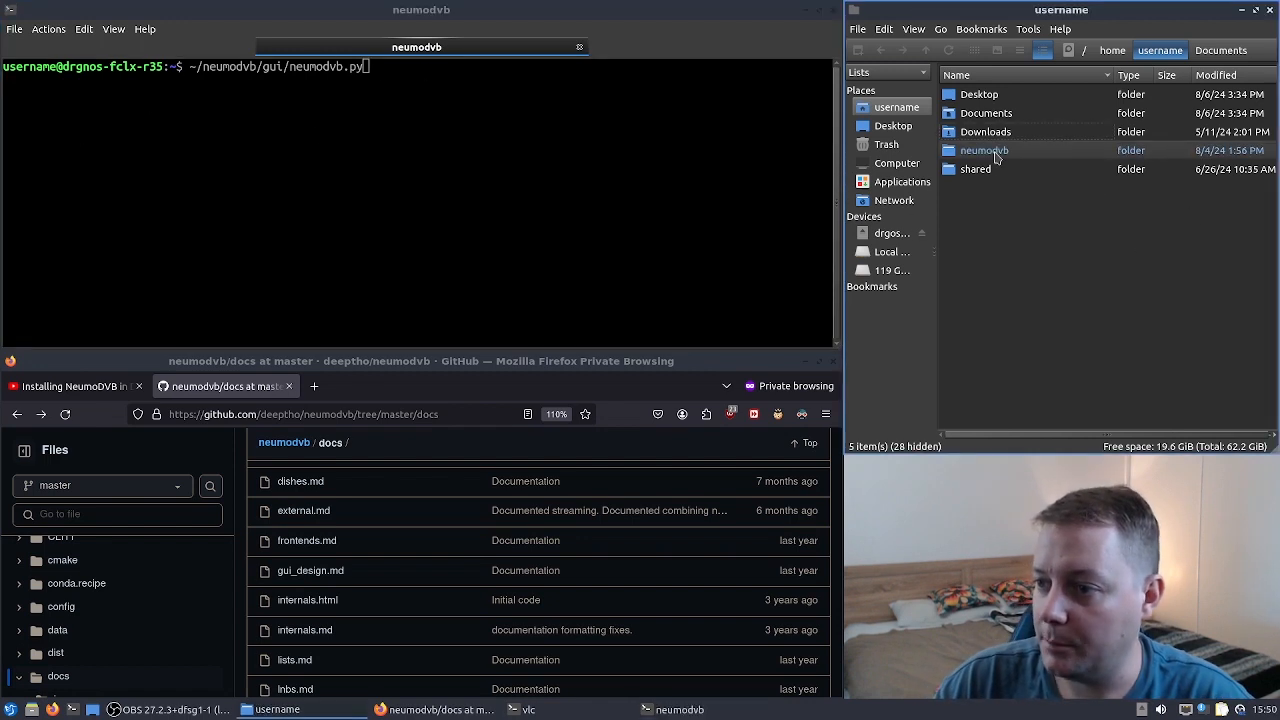
left_click(1023, 150)
double_click(1023, 150)
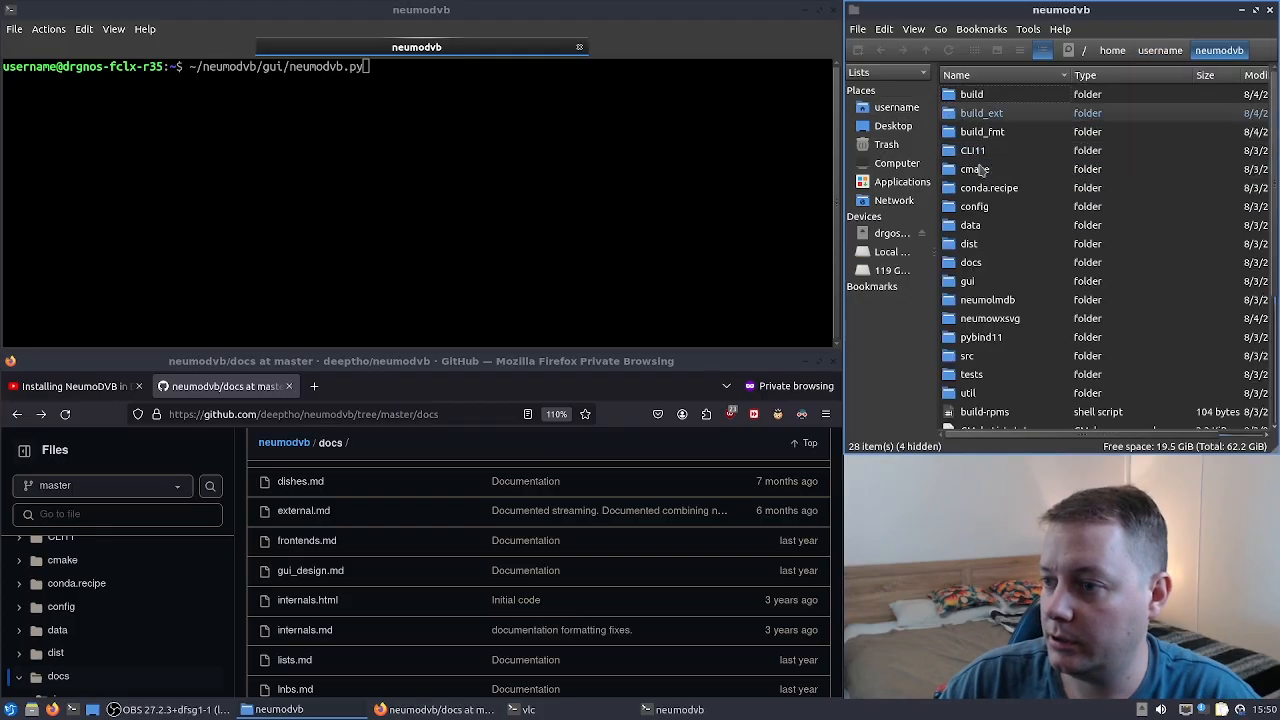
left_click(1165, 52)
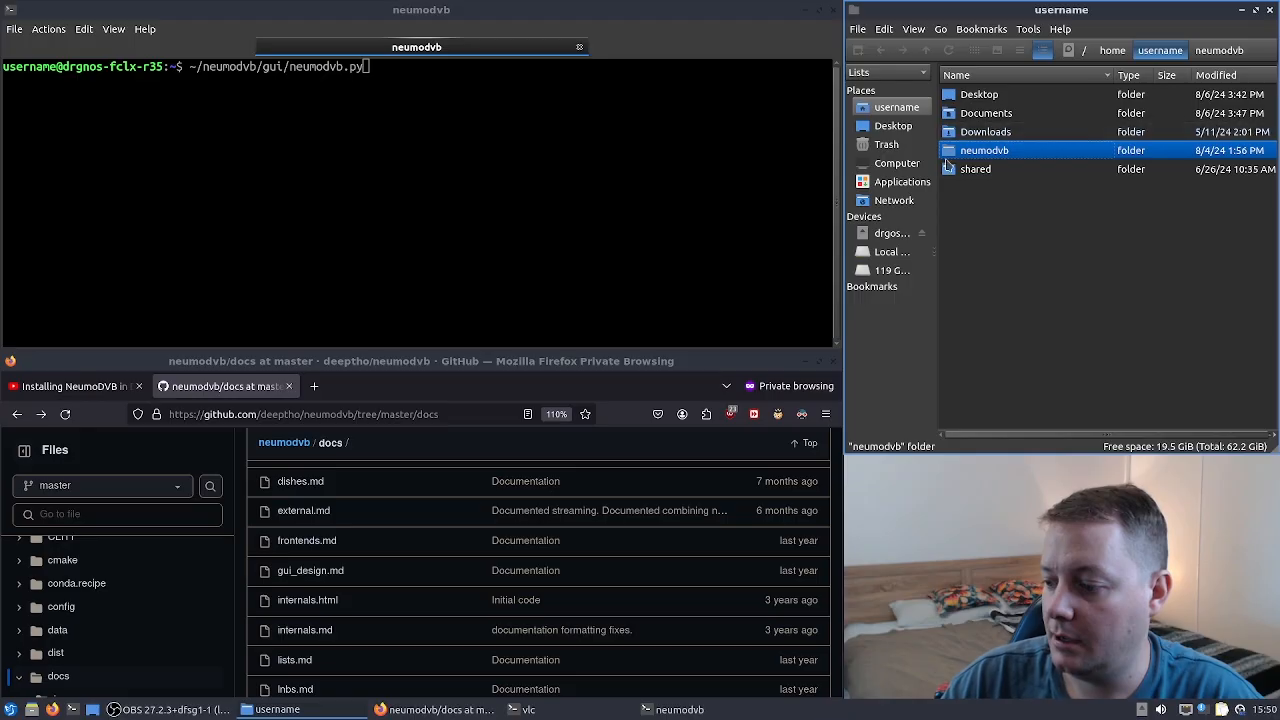
- Run ~/neumodvb/gui/neumodvb.py in the terminal to launch NeumoDVB
left_click(436, 126)
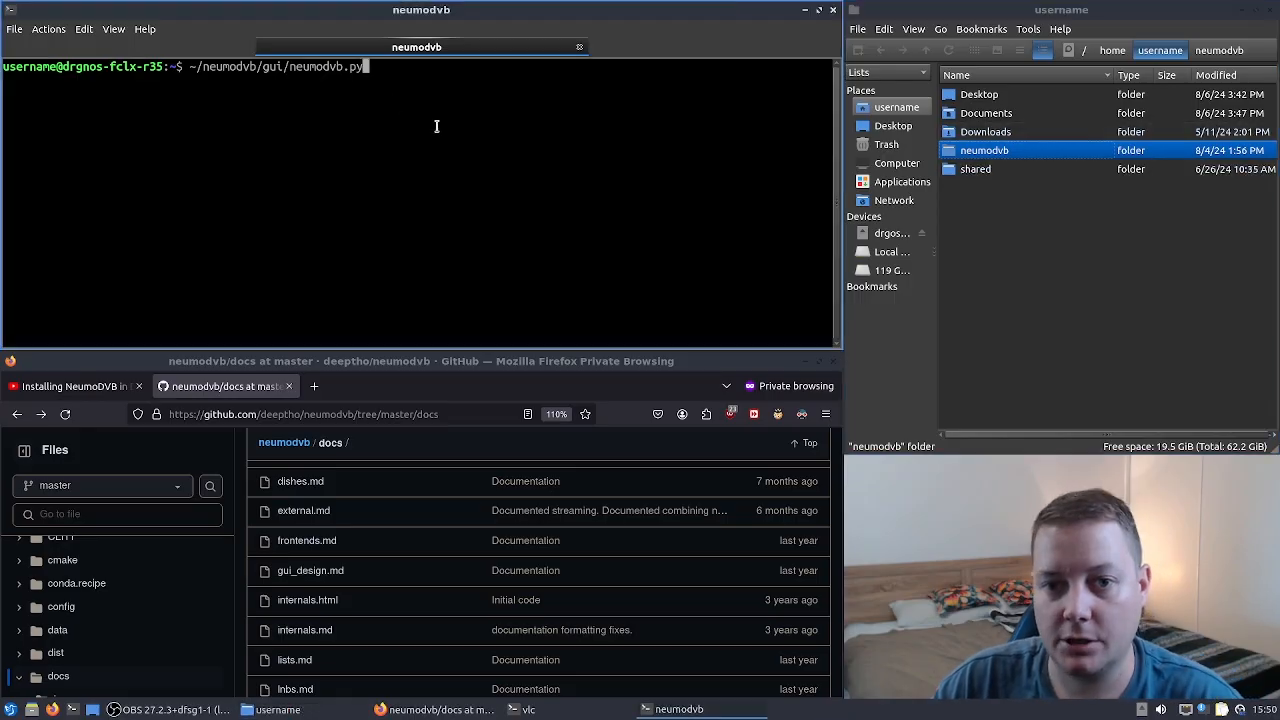
key("Return")
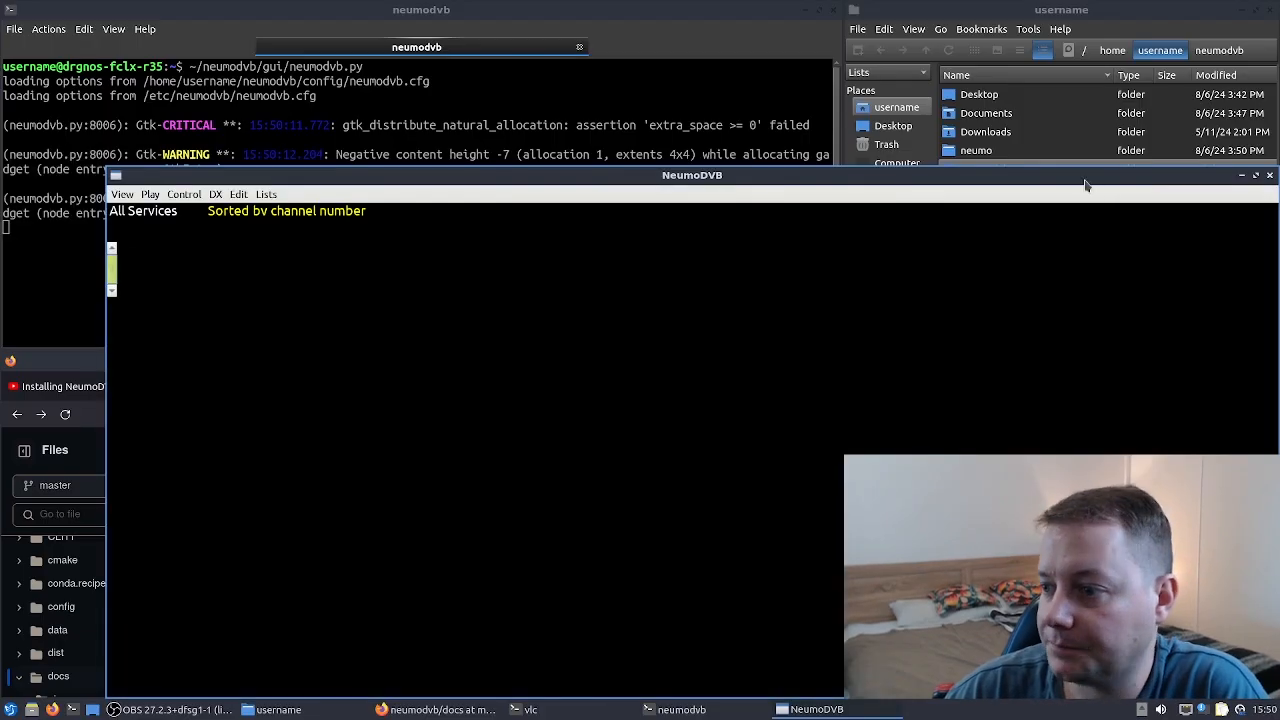
left_click_drag(1086, 185, 998, 304)
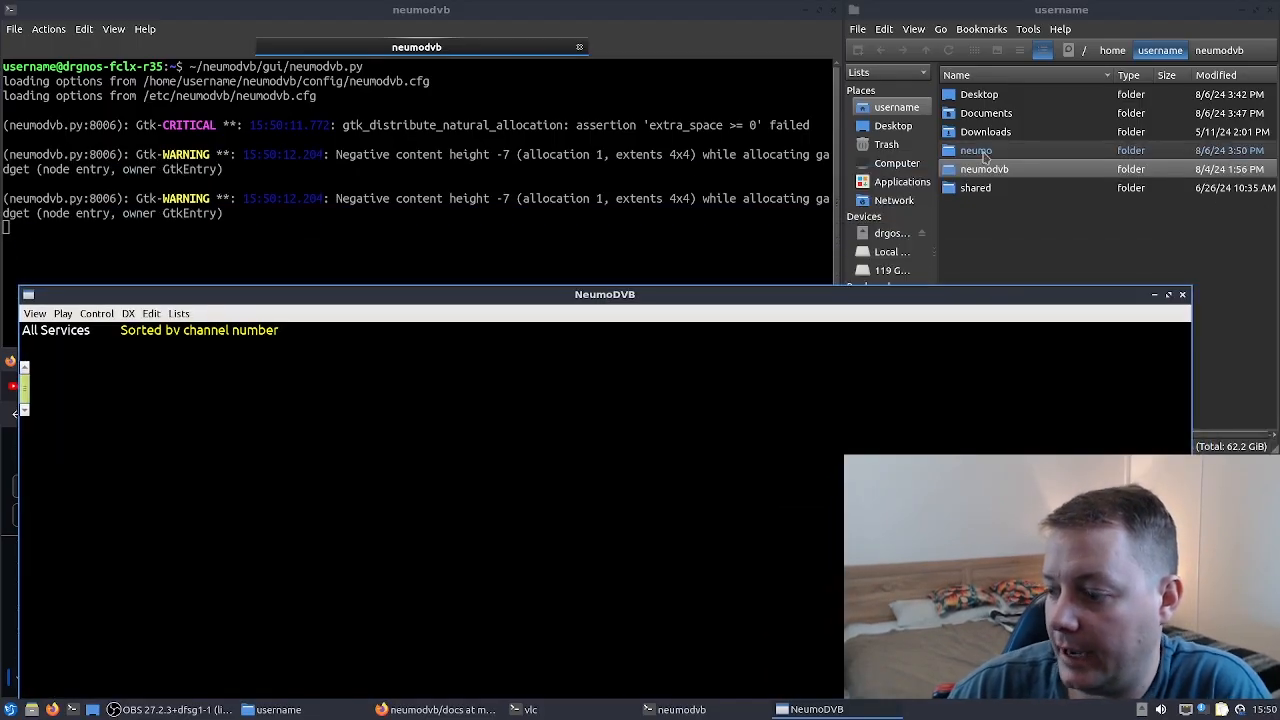
- Open the new neumo folder in the home folder, go back and move it to the trash
left_click(986, 152)
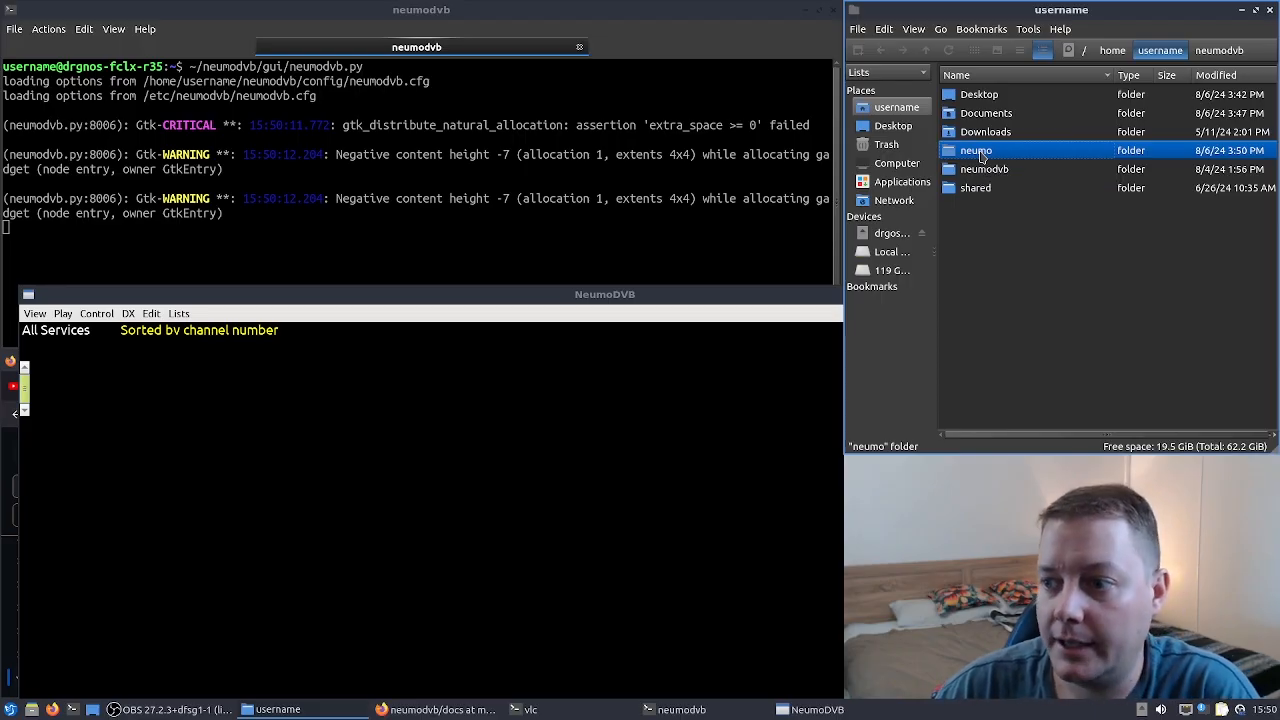
double_click(978, 151)
left_click(1170, 54)
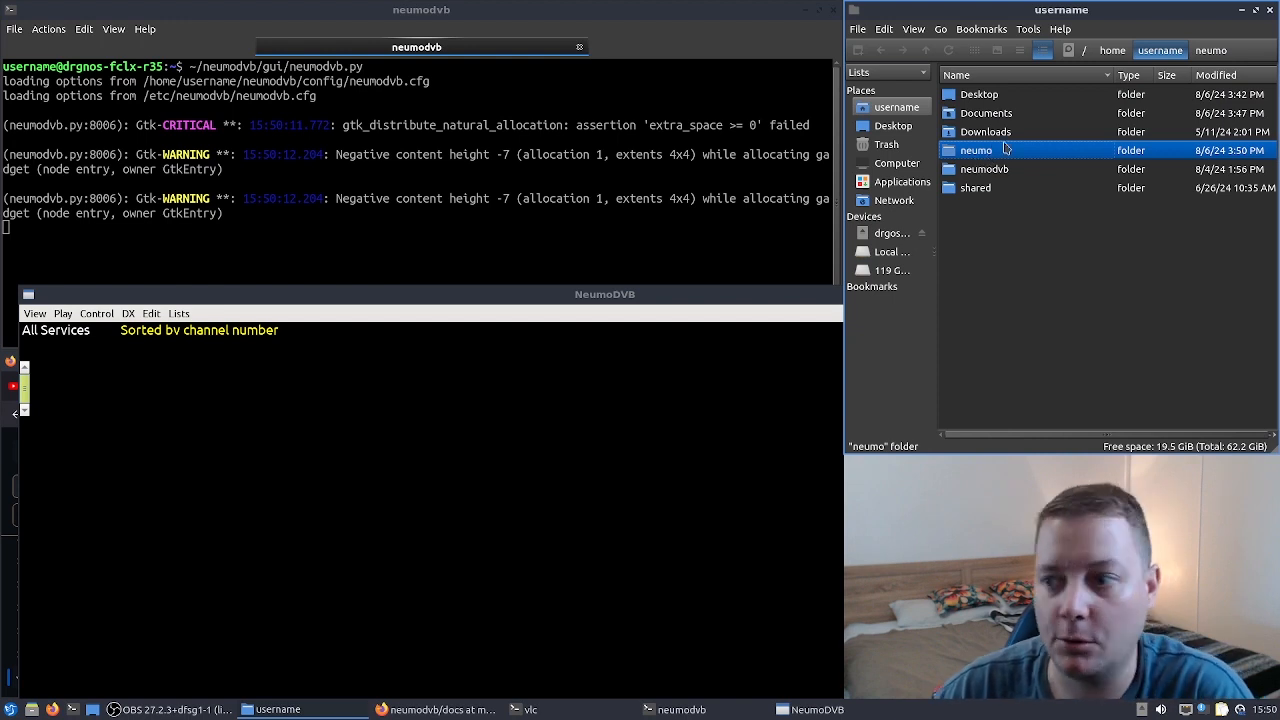
right_click(981, 154)
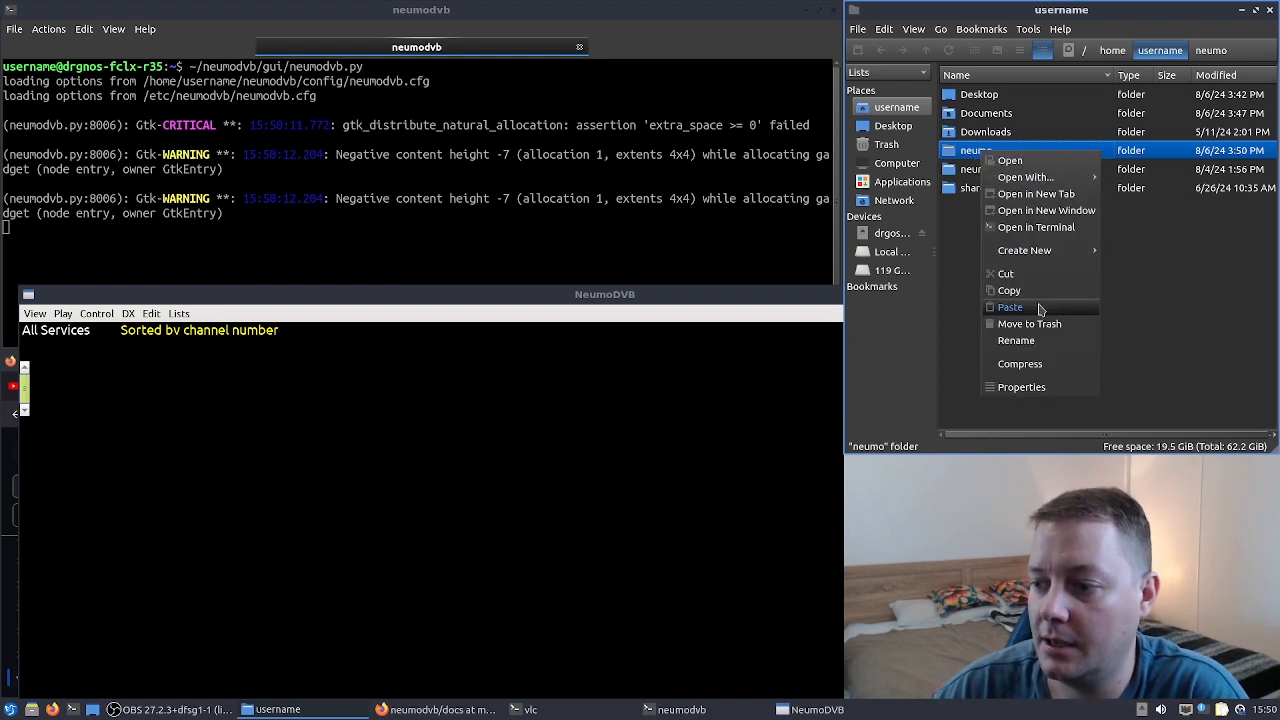
left_click(1042, 325)
left_click(725, 384)
- Stop NeumoDVB in the terminal and rerun the neumodvb.py command
left_click(336, 156)
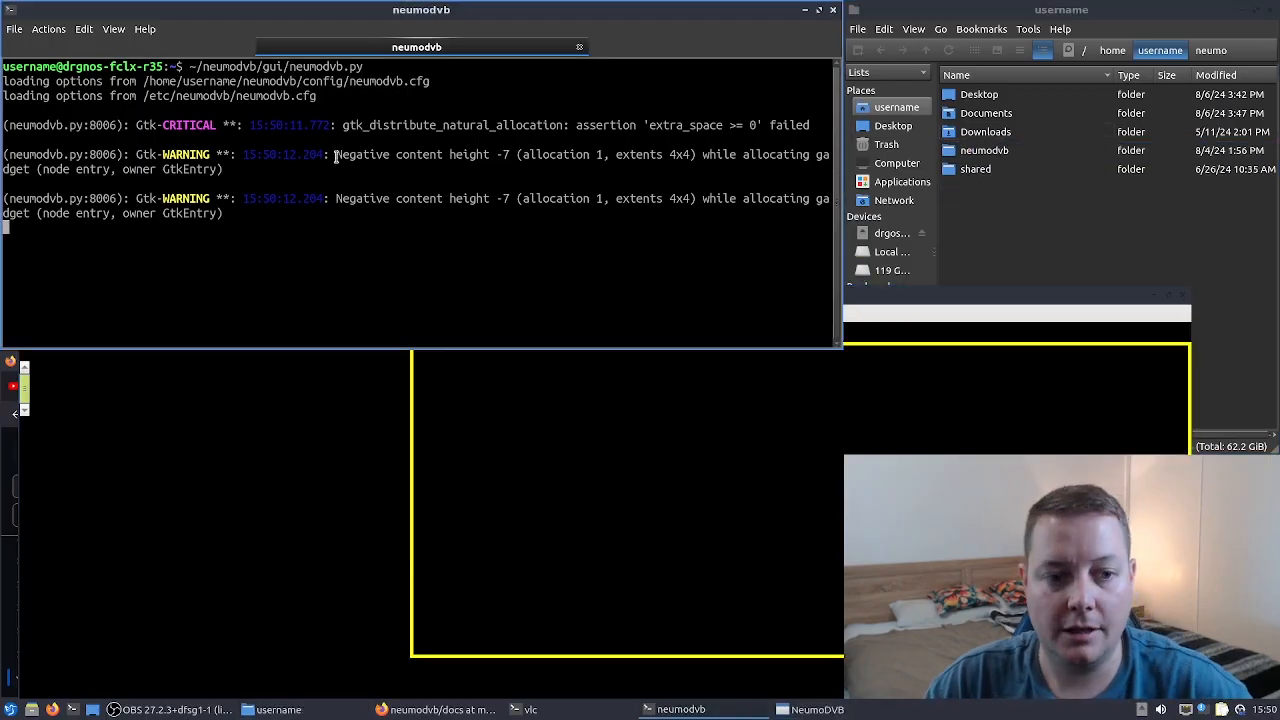
key("ctrl+c")
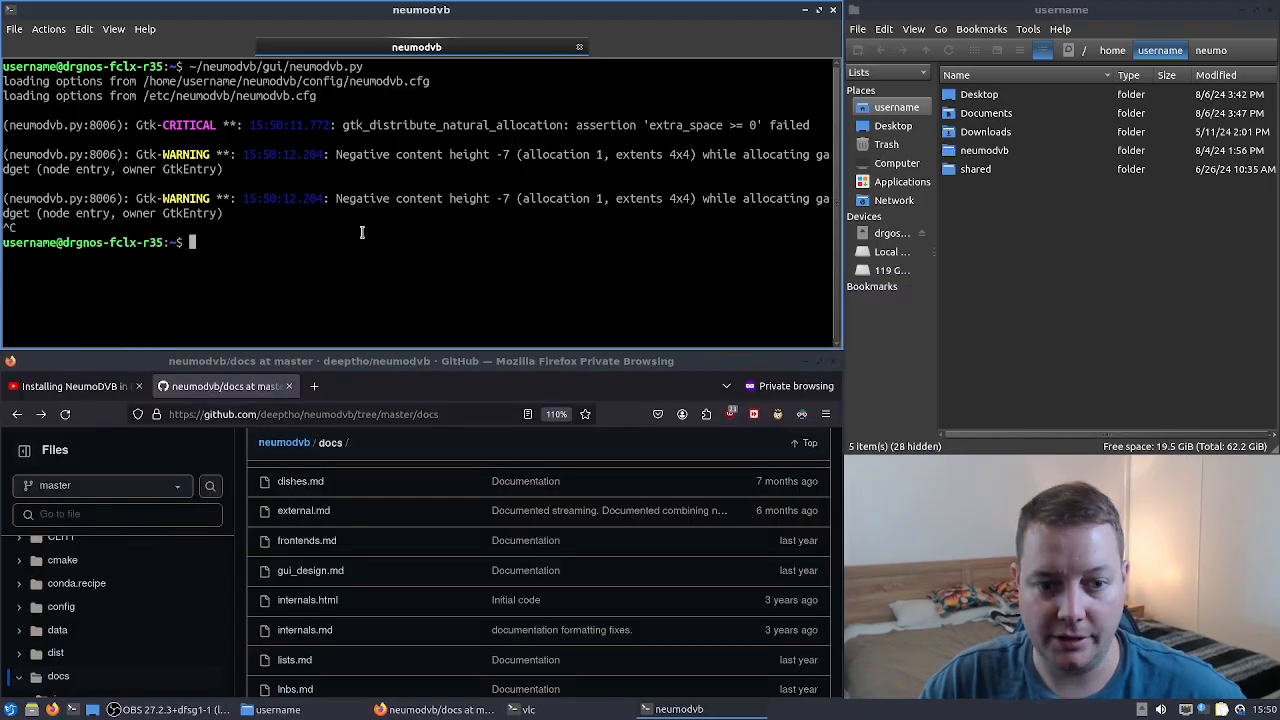
key("Up")
key("Return")
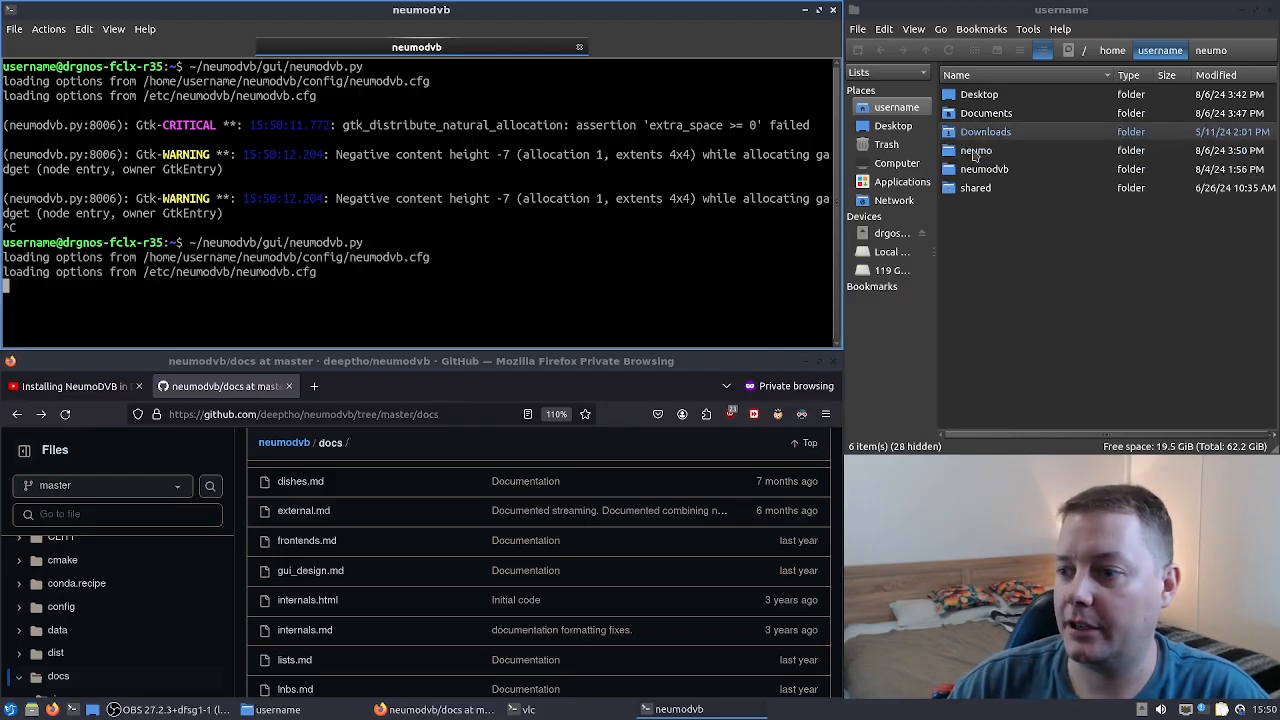
- Bring the NeumoDVB window to the front and move it to the top of the screen
left_click(1003, 149)
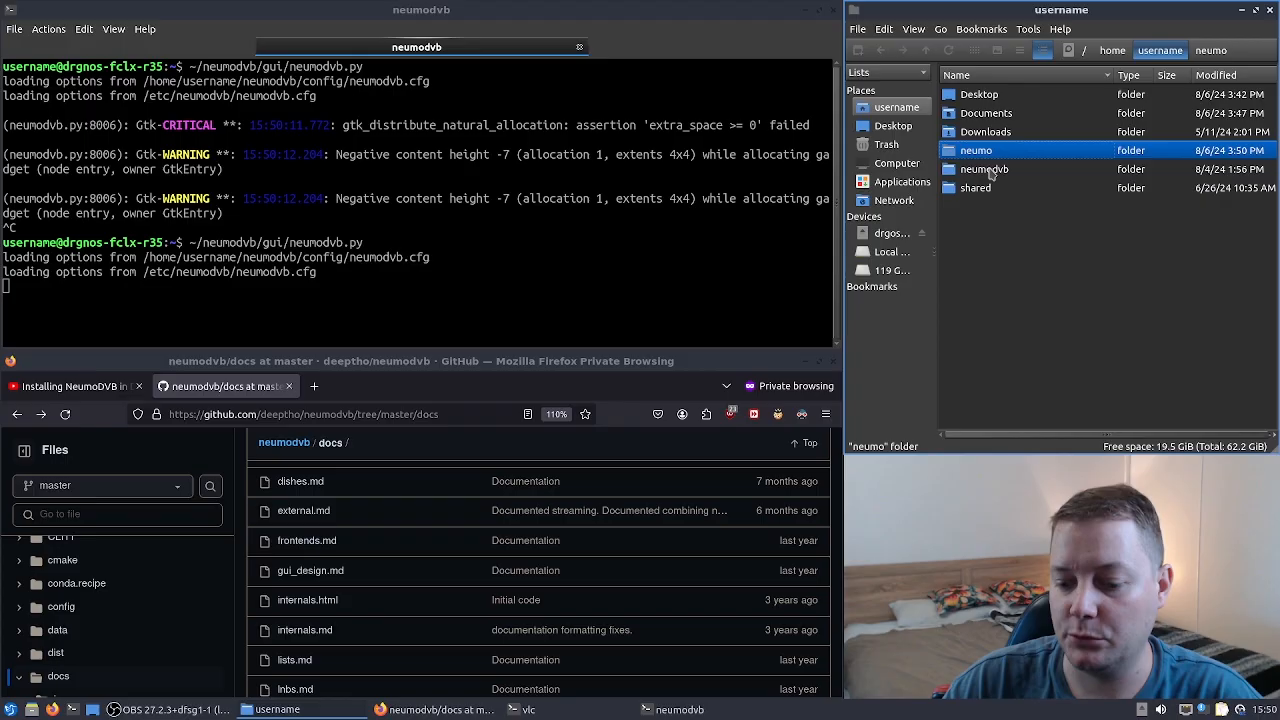
left_click(700, 710)
left_click(704, 710)
left_click(706, 711)
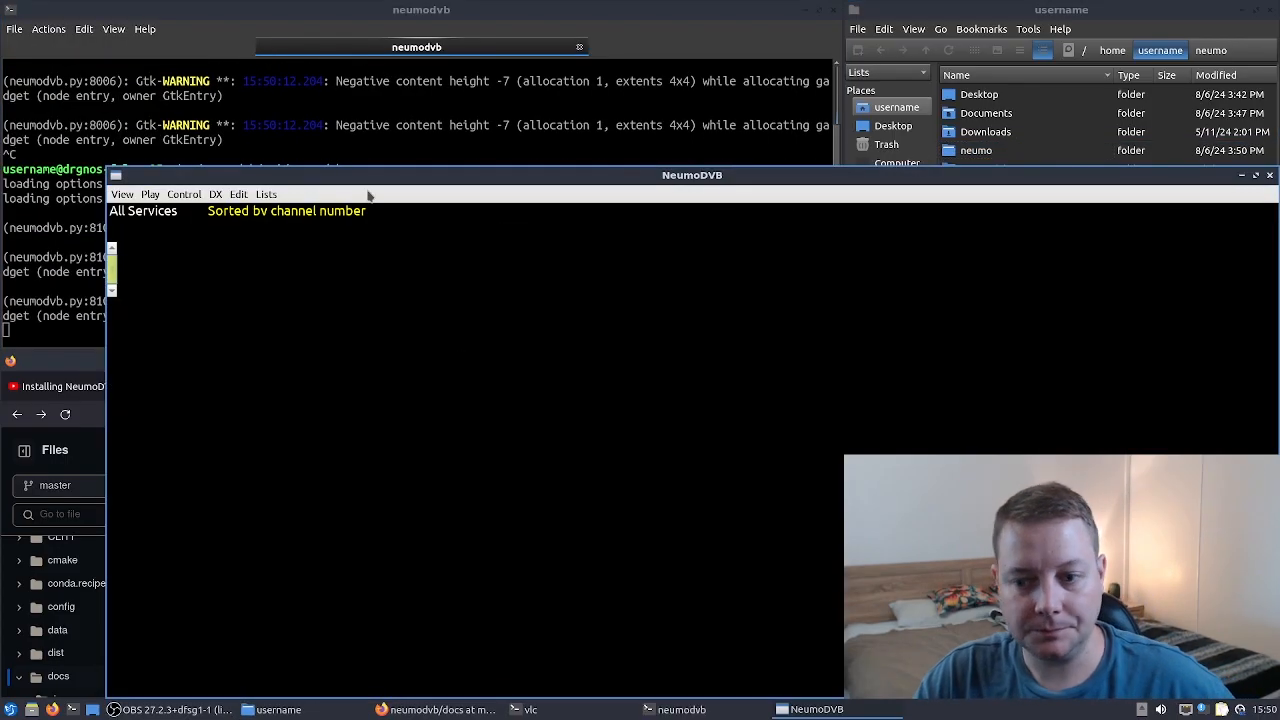
left_click_drag(685, 186, 583, 12)
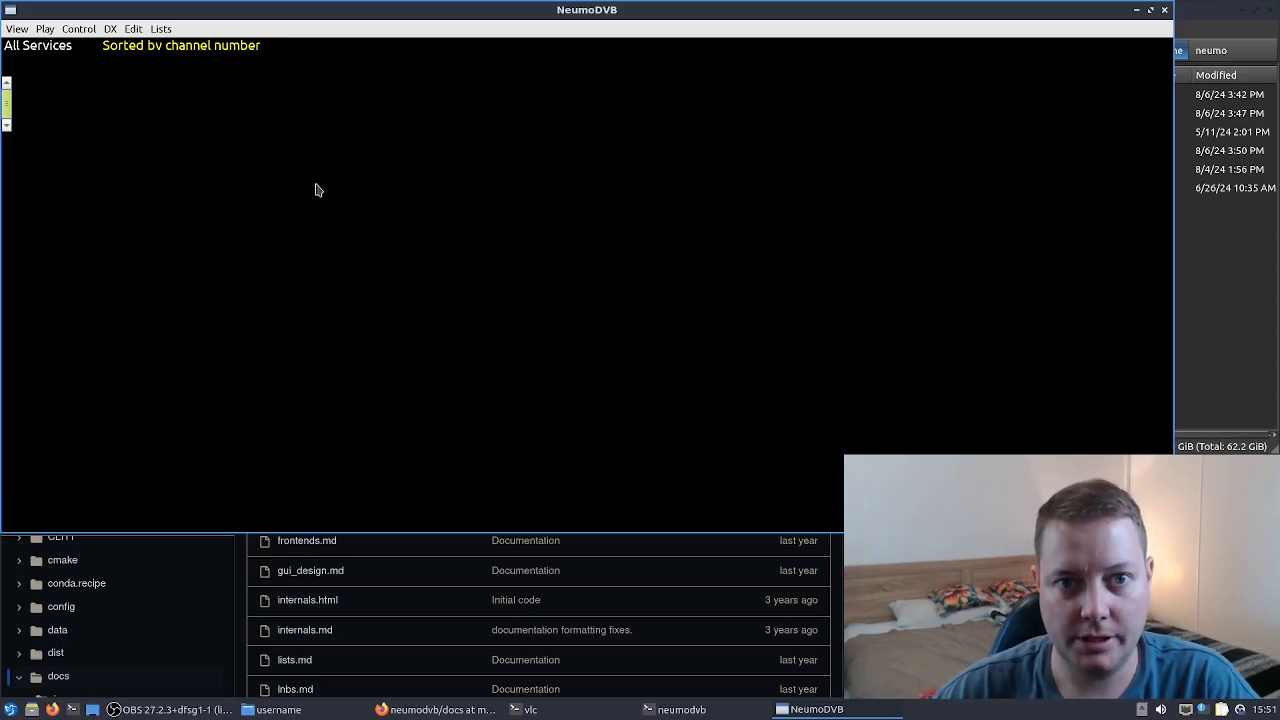
- Open the Frontends list and select each adapter row in turn, ending on A0 TBS 6903
left_click(161, 29)
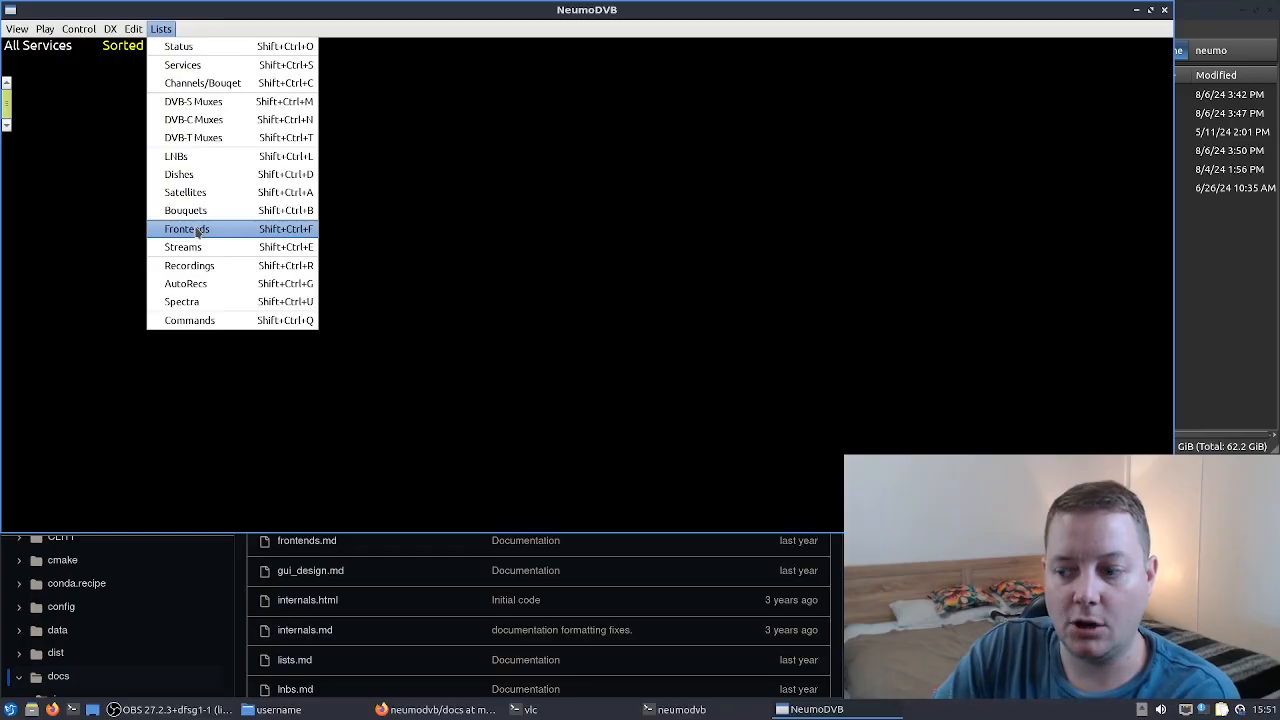
left_click(250, 233)
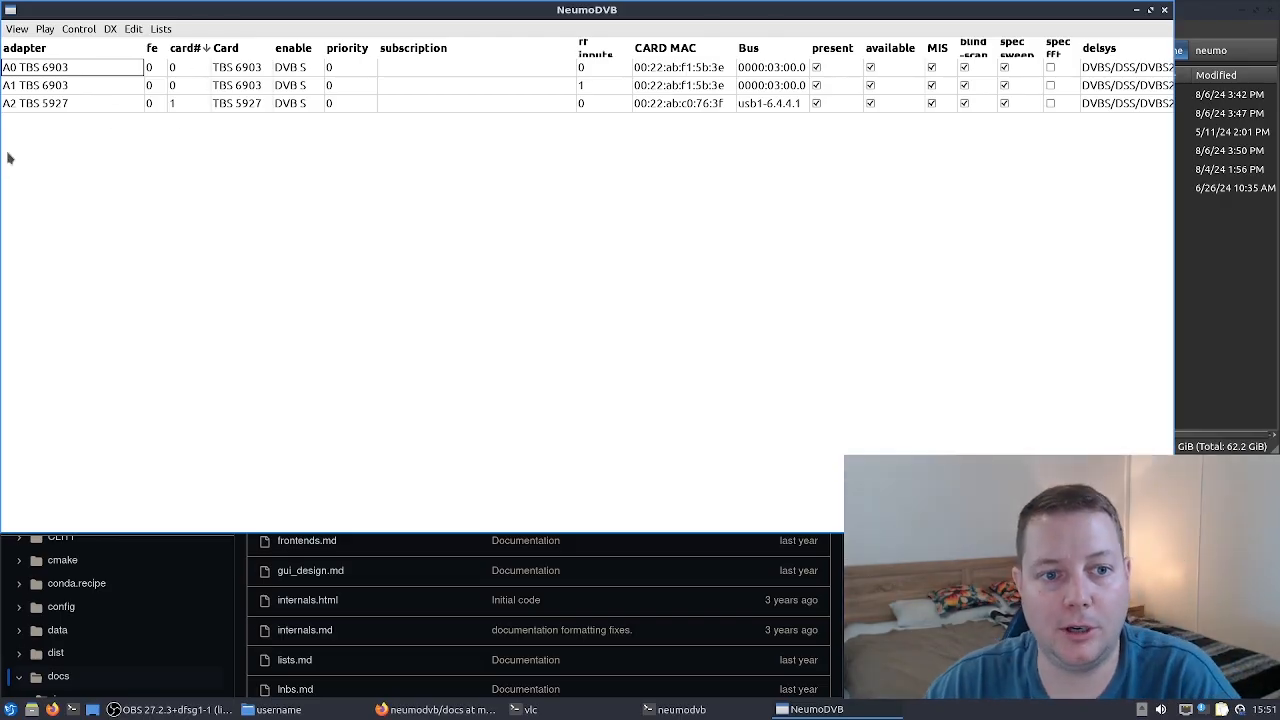
left_click(70, 106)
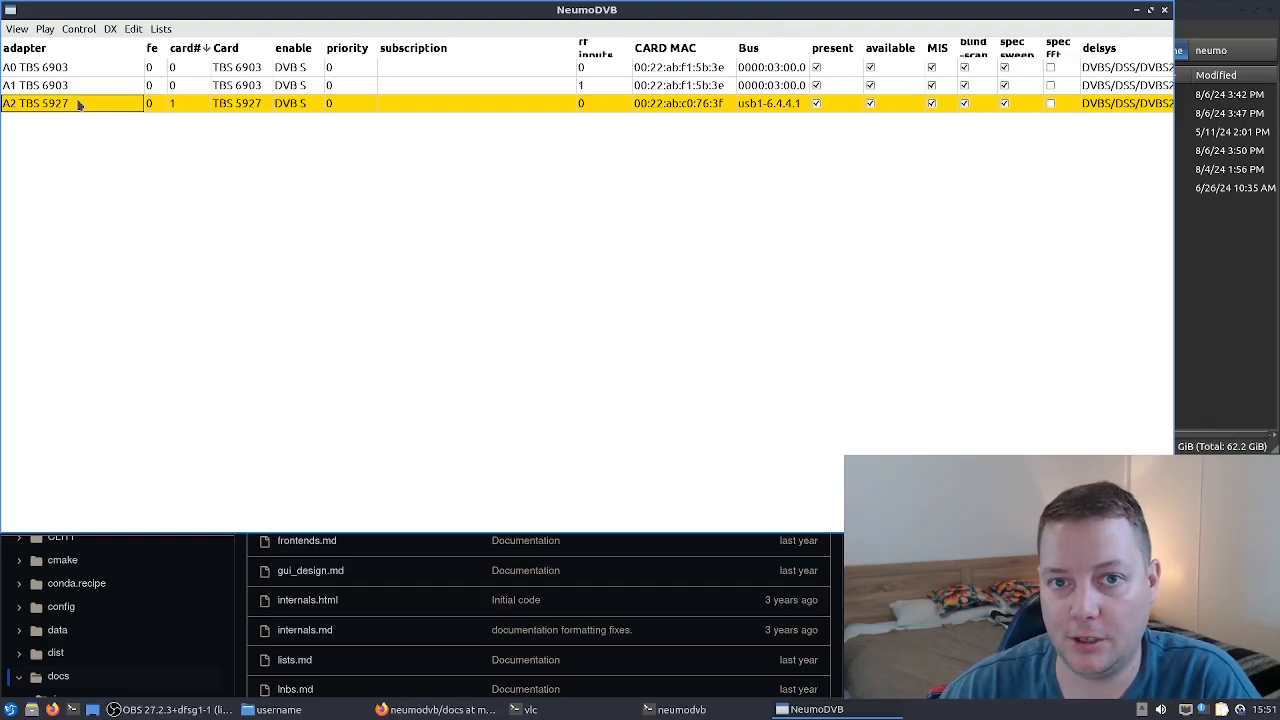
left_click(87, 67)
left_click(82, 86)
left_click(89, 68)
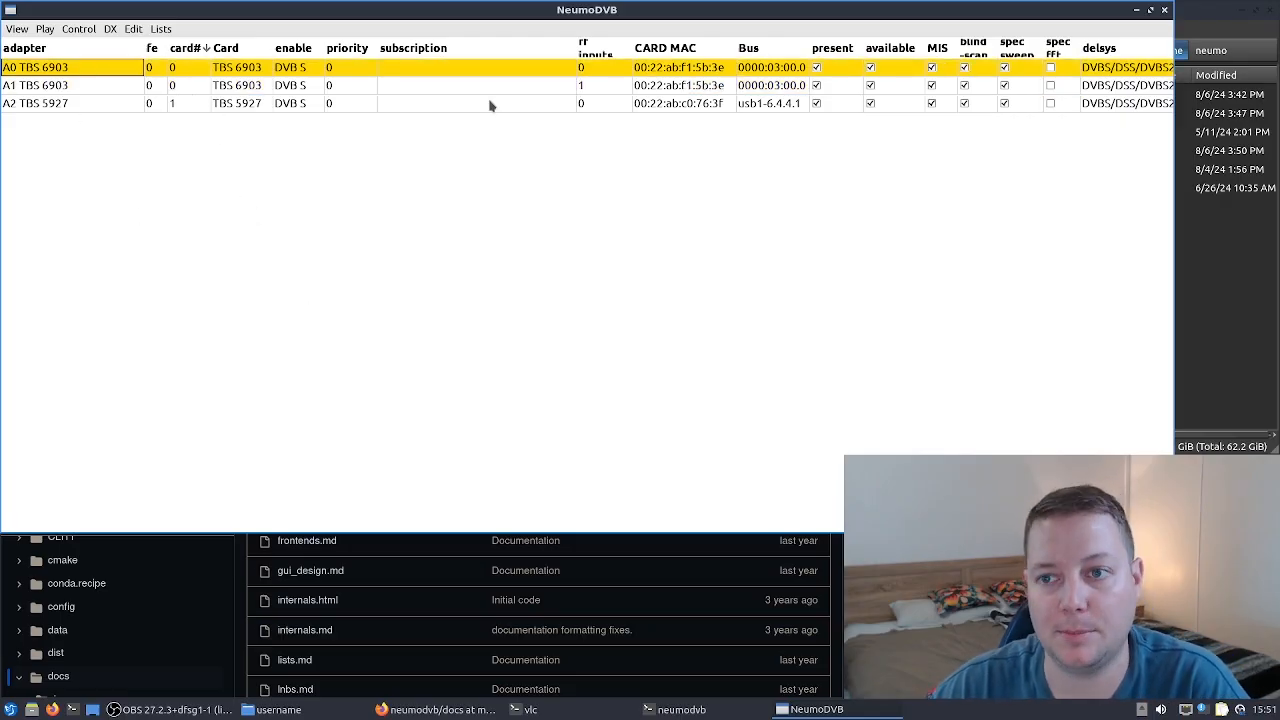
- Open the LNBs list
left_click(161, 30)
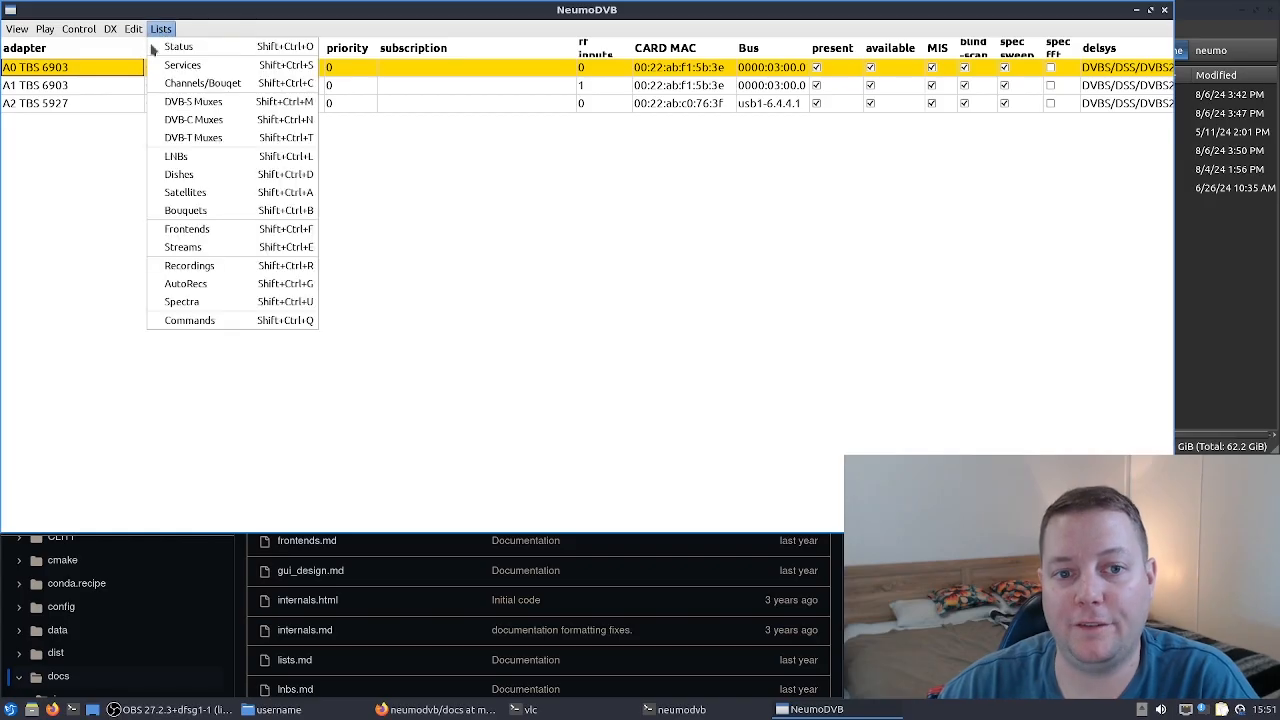
left_click(117, 177)
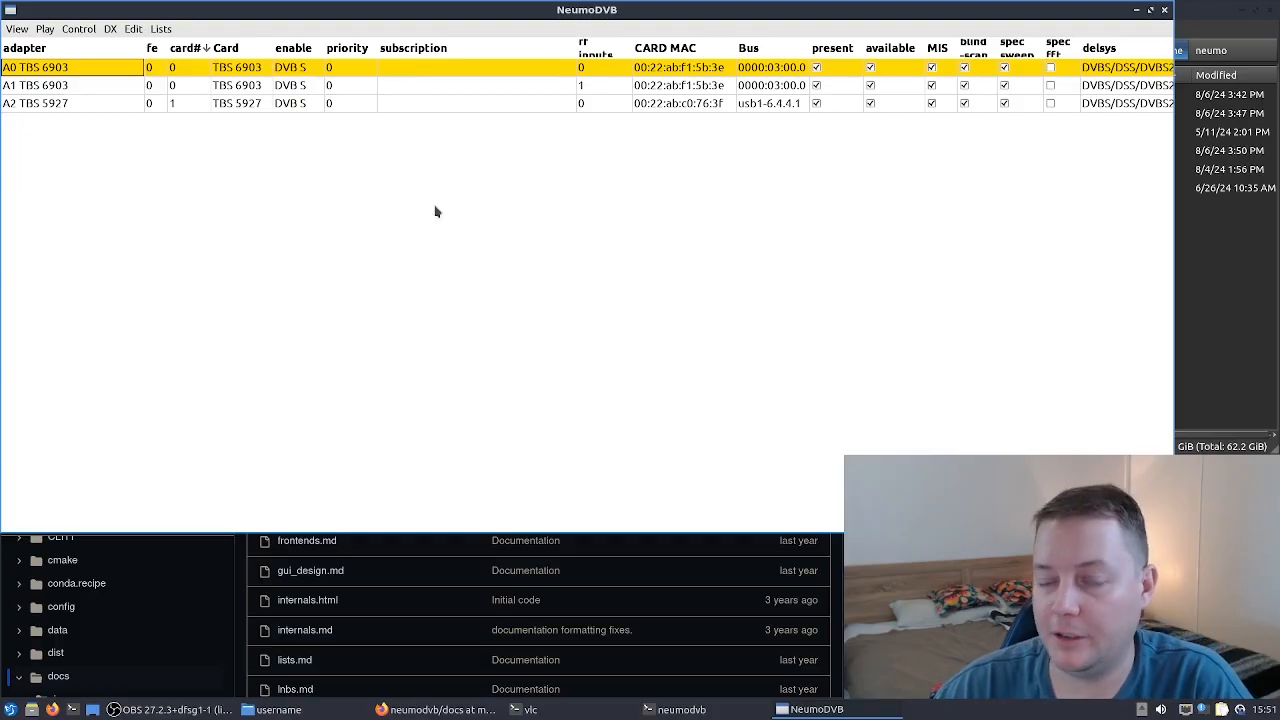
left_click(160, 29)
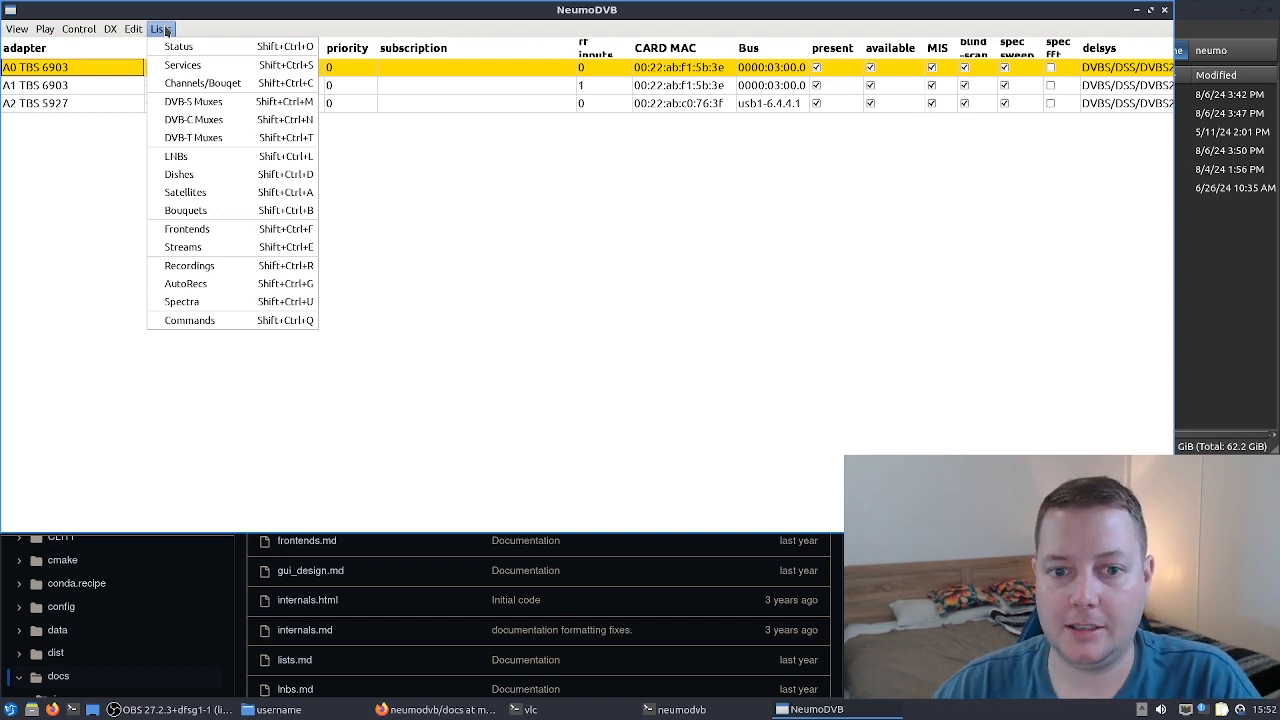
left_click(212, 167)
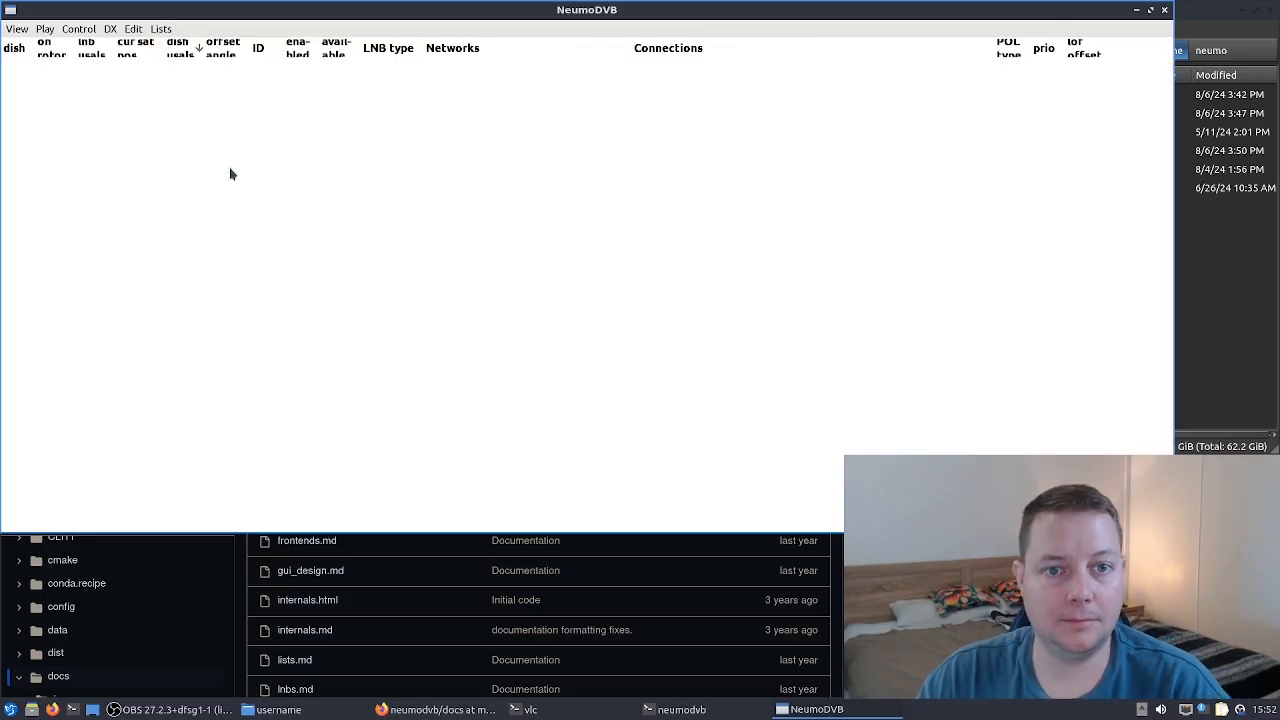
- Add a new LNB and set its LNB type to WDB
left_click(133, 29)
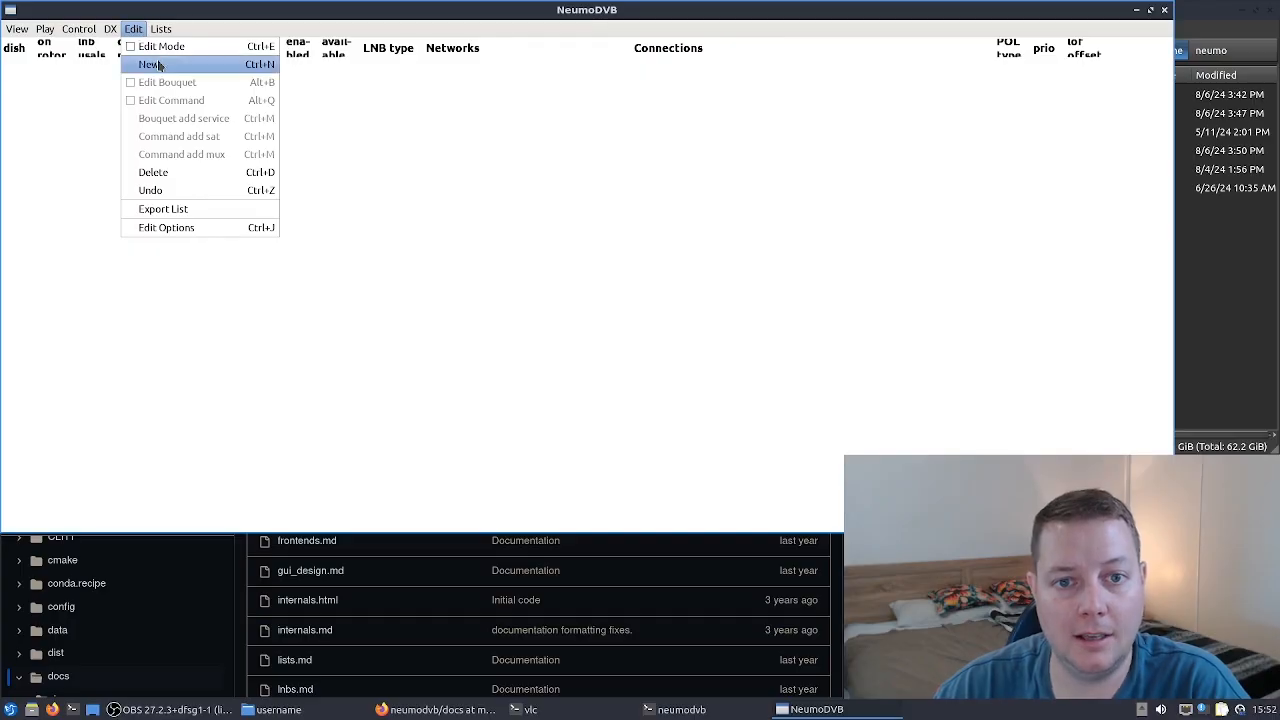
left_click(161, 66)
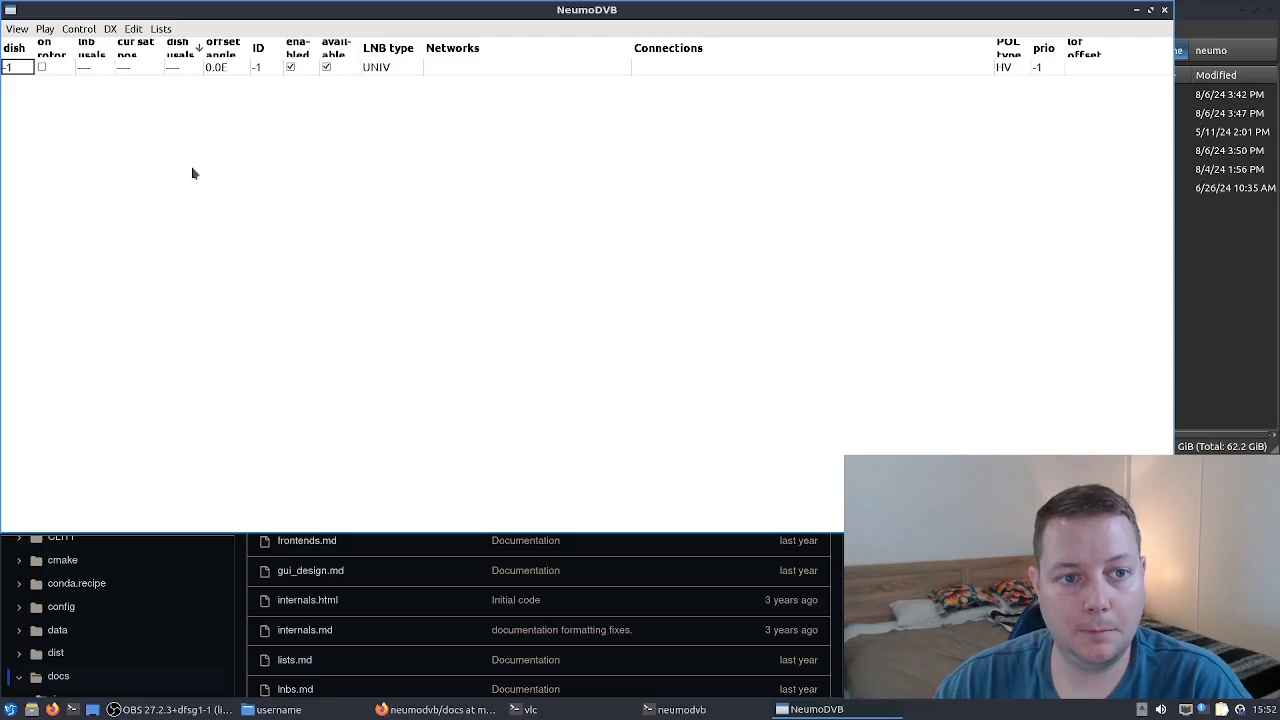
left_click(406, 70)
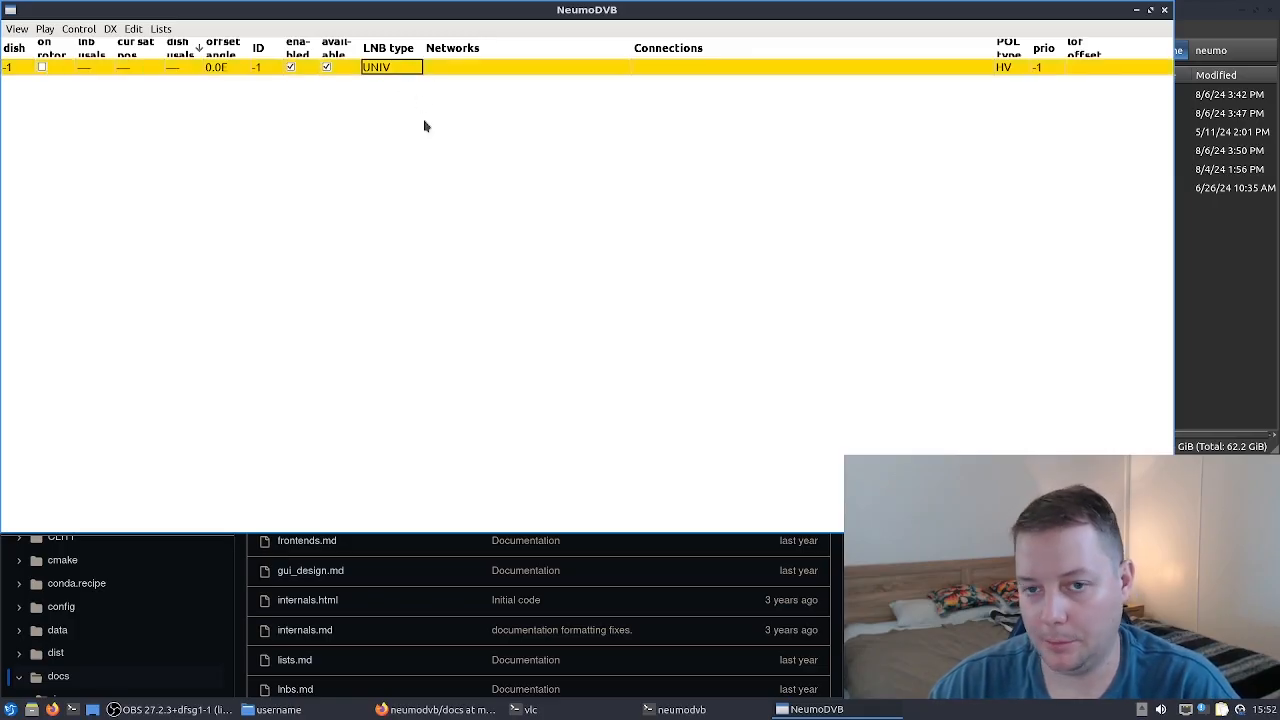
left_click(404, 67)
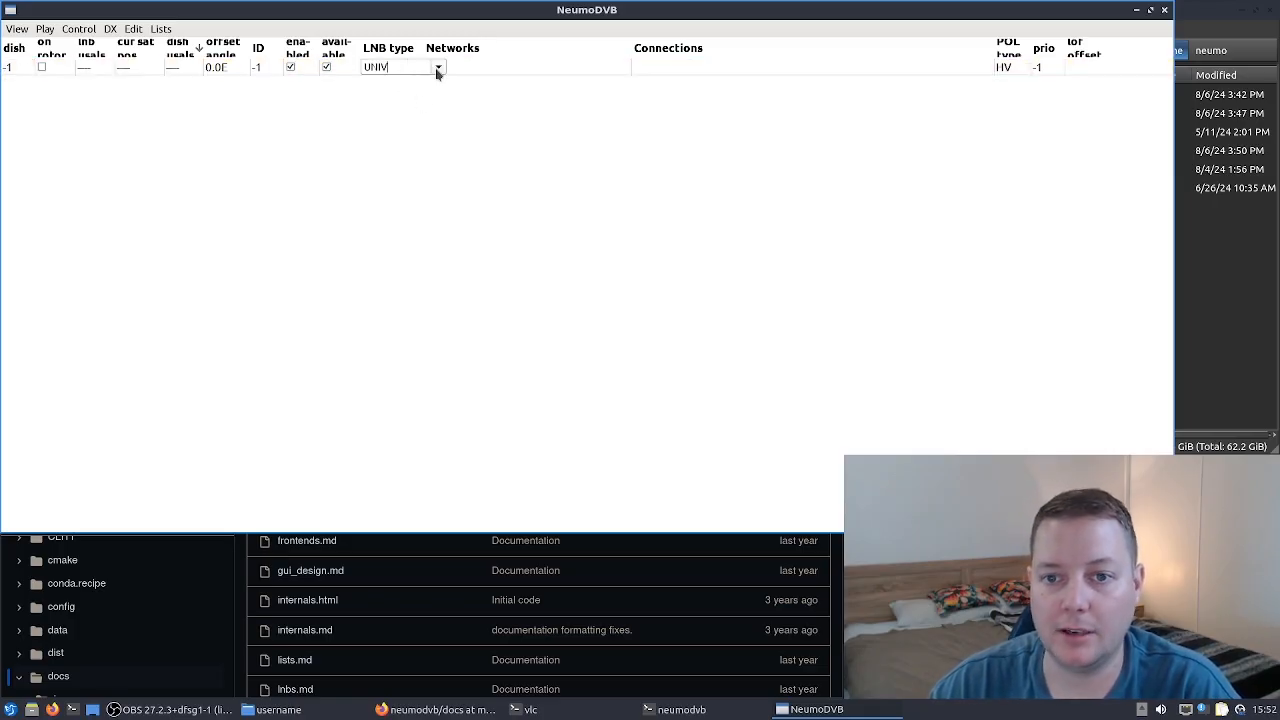
left_click(437, 68)
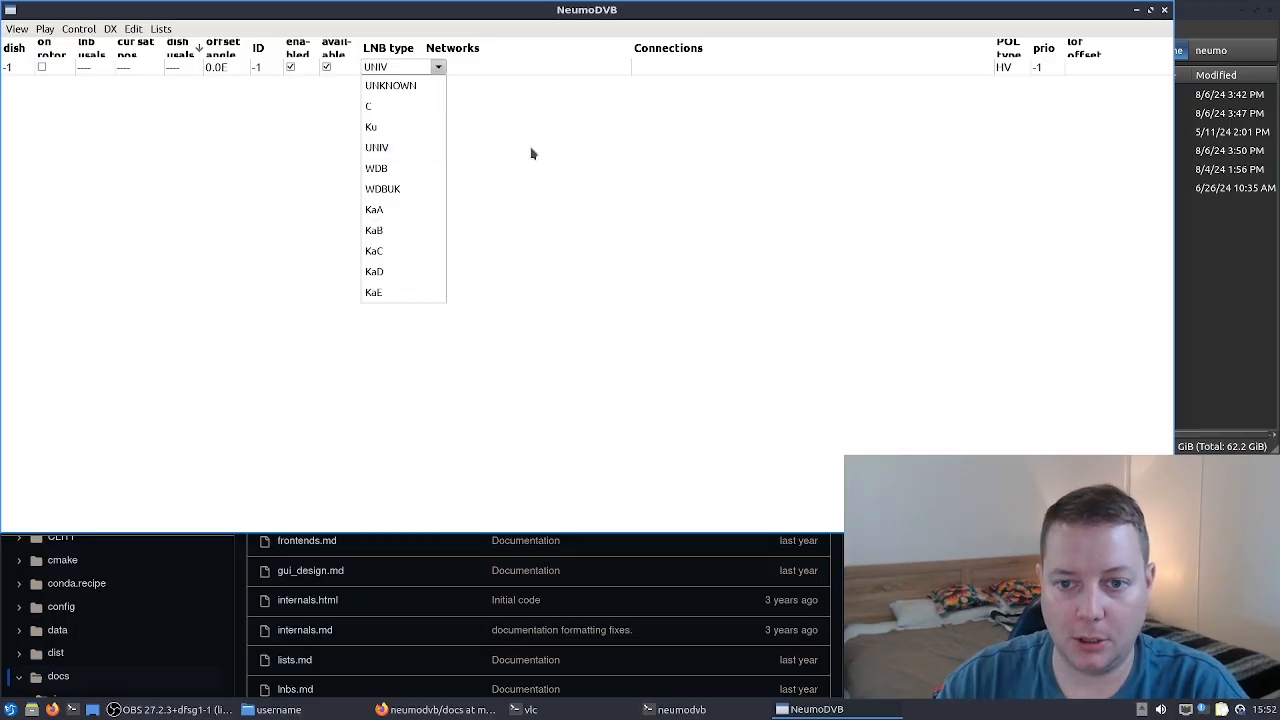
left_click(396, 170)
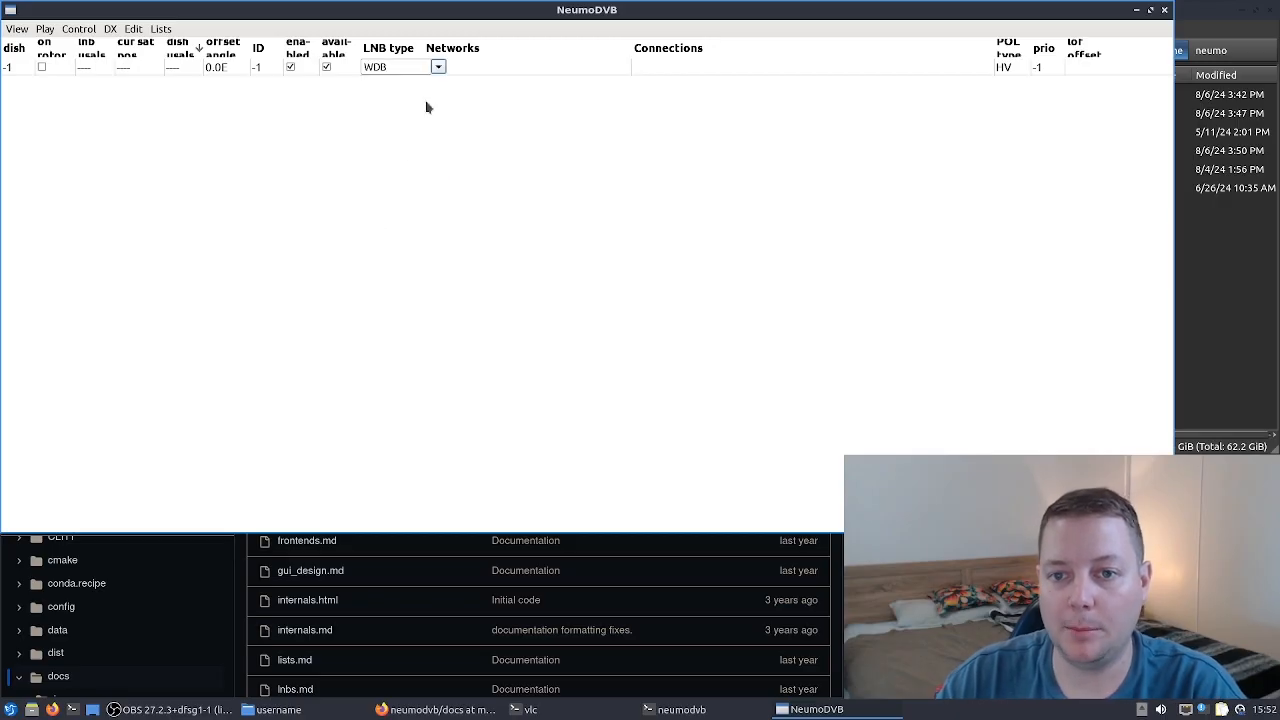
left_click(438, 67)
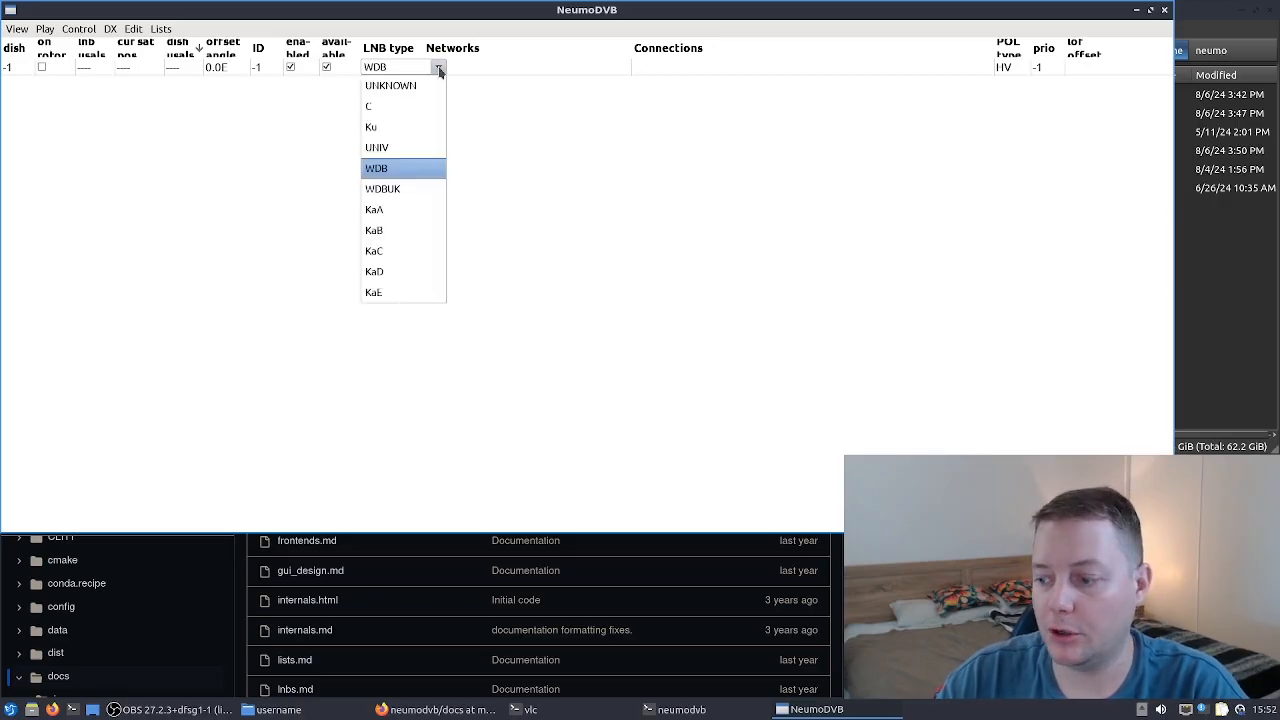
left_click(391, 169)
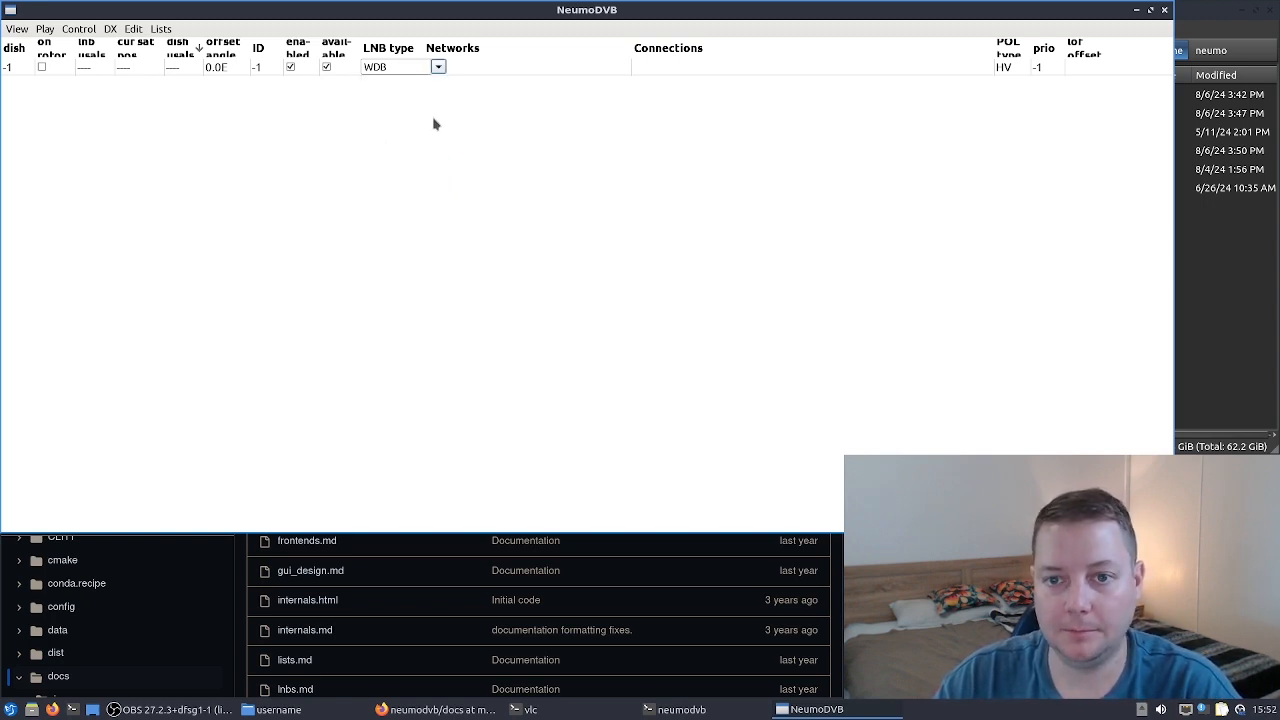
- Open the new LNB's networks editor and add a network entry
left_click(527, 69)
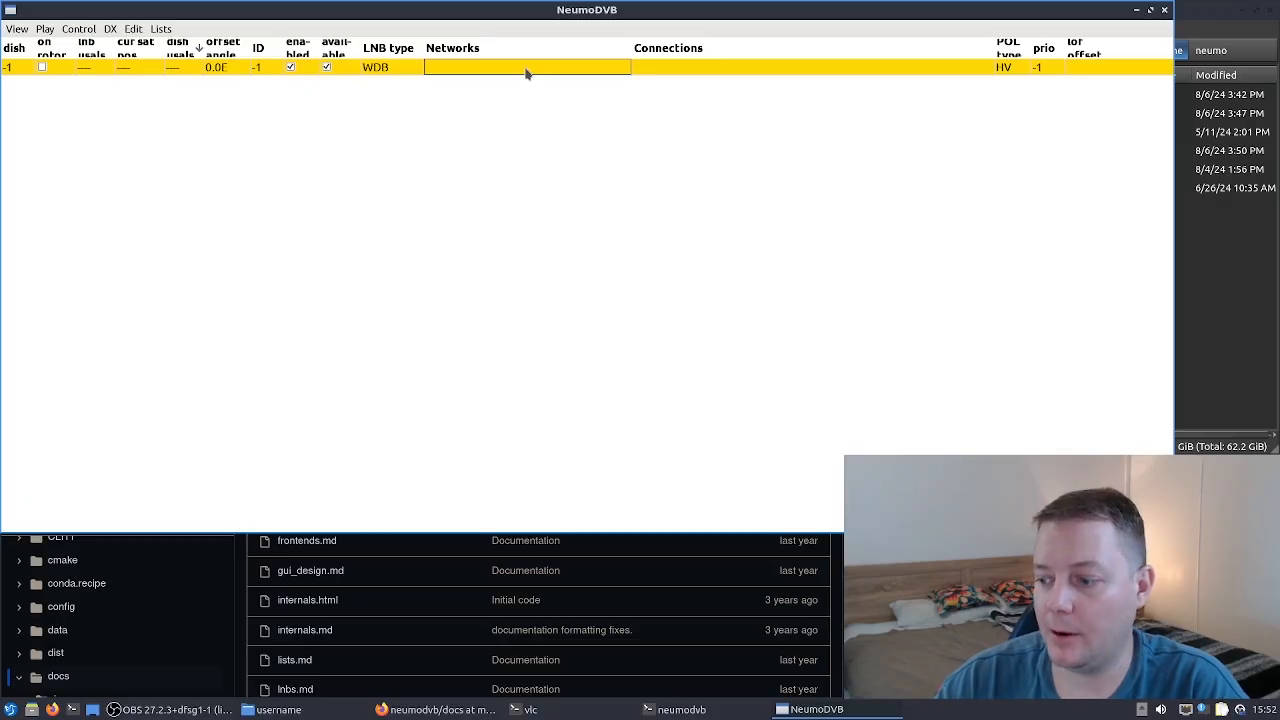
left_click(526, 70)
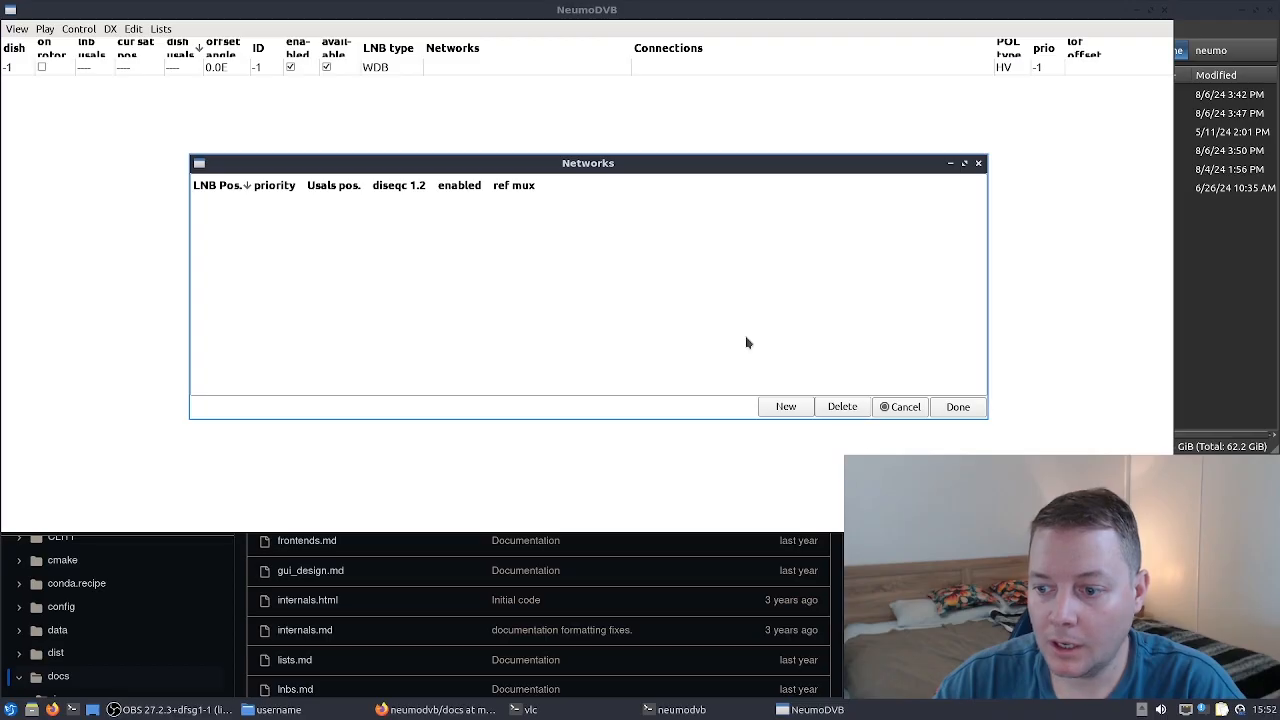
left_click(785, 408)
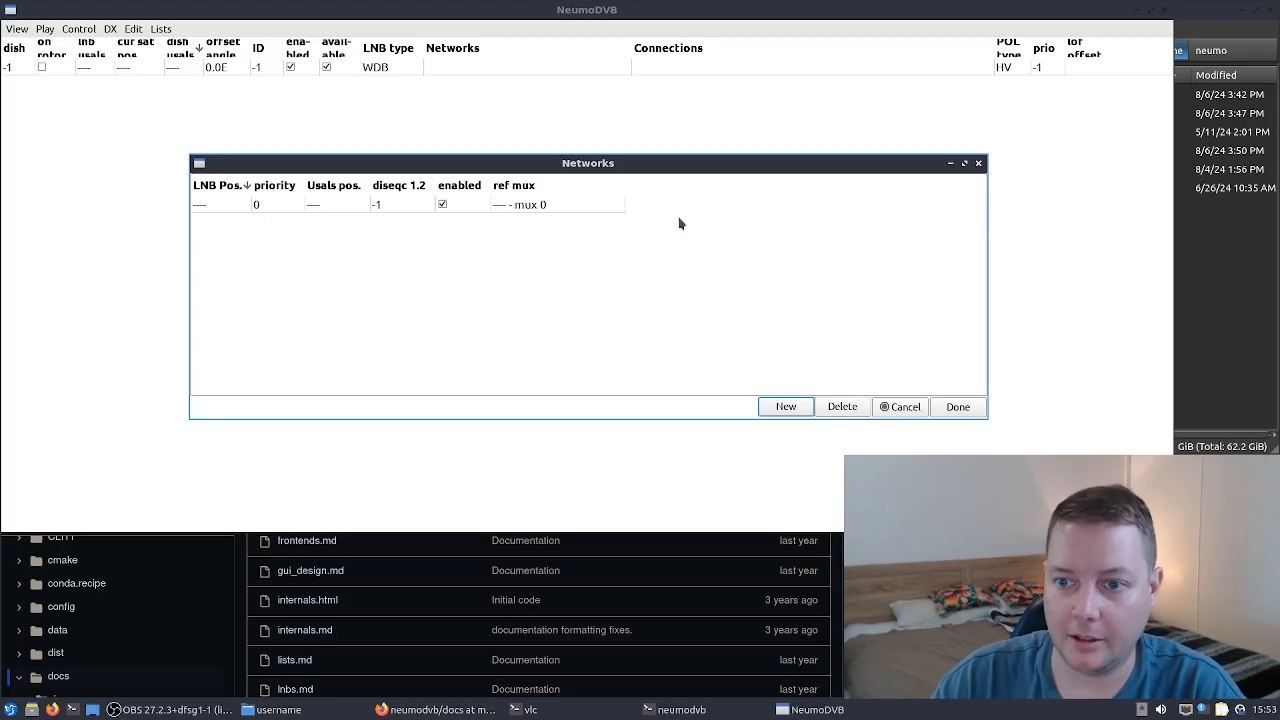
left_click(1265, 310)
left_click_drag(842, 167, 795, 206)
left_click(1070, 212)
left_click(978, 150)
right_click(982, 152)
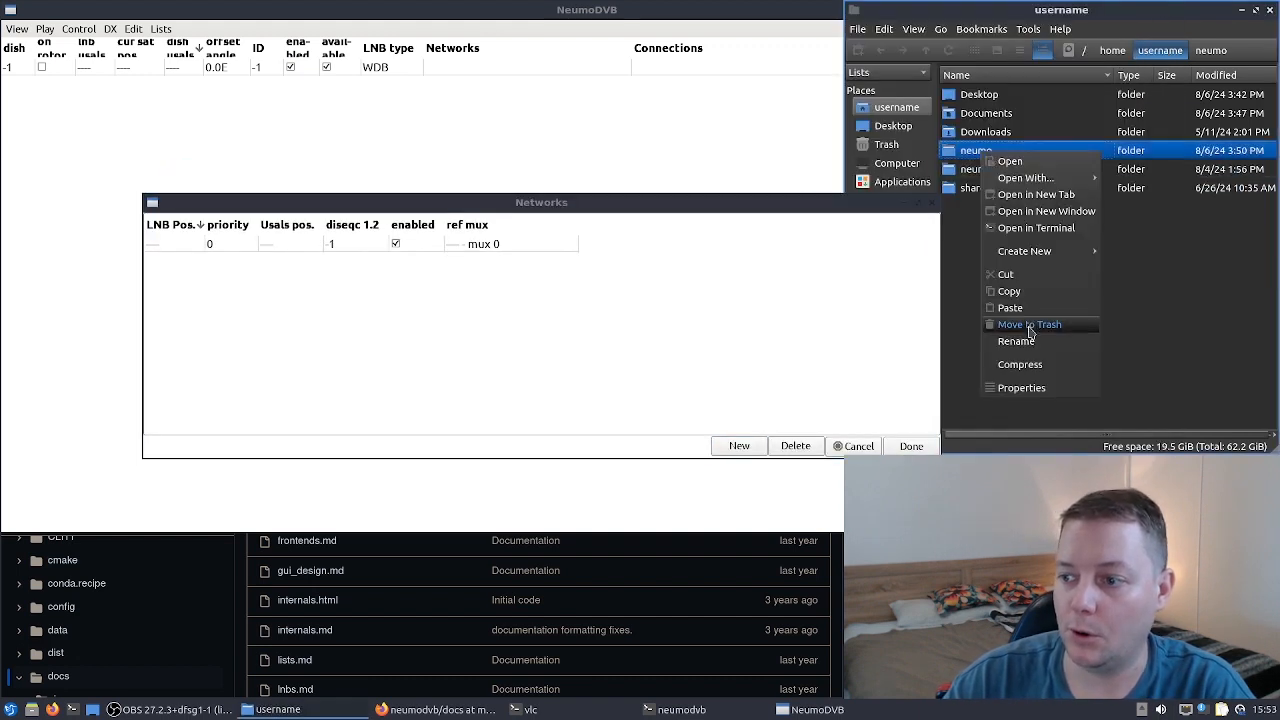
left_click(543, 211)
left_click_drag(543, 211, 513, 149)
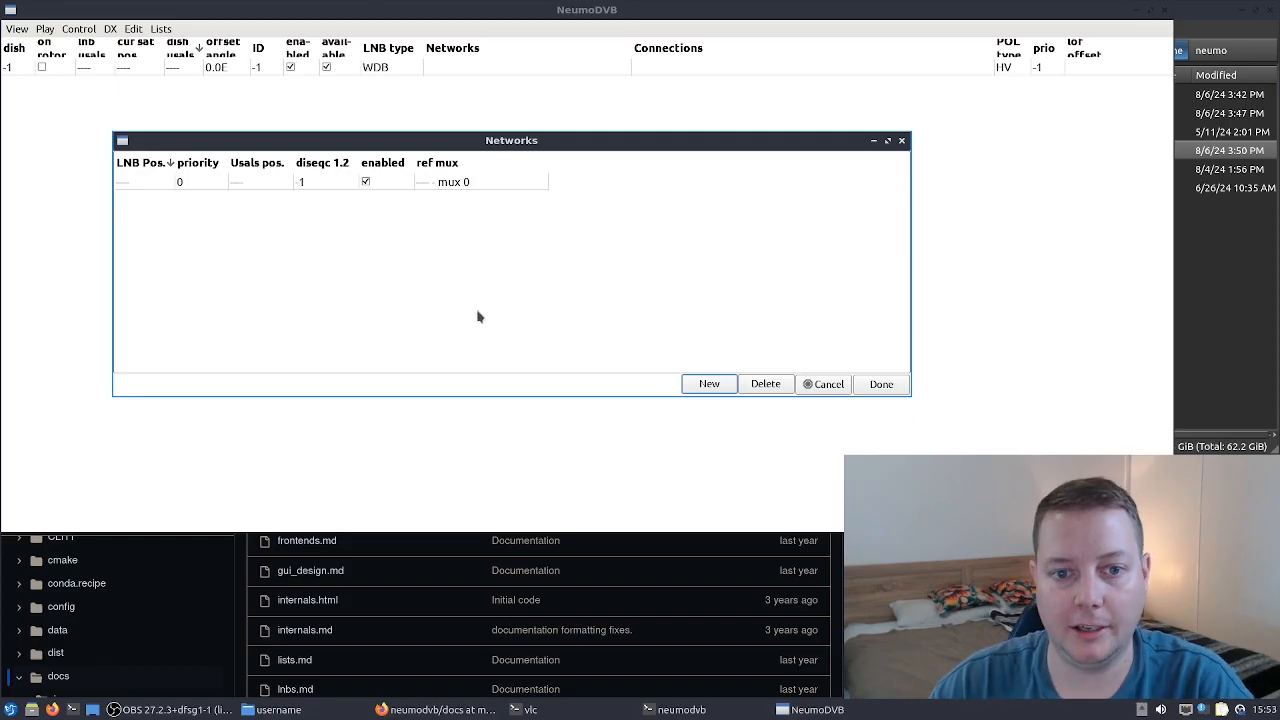
- Set the network's LNB position to 61.0W, finish the networks editor and continue without a connection
double_click(143, 184)
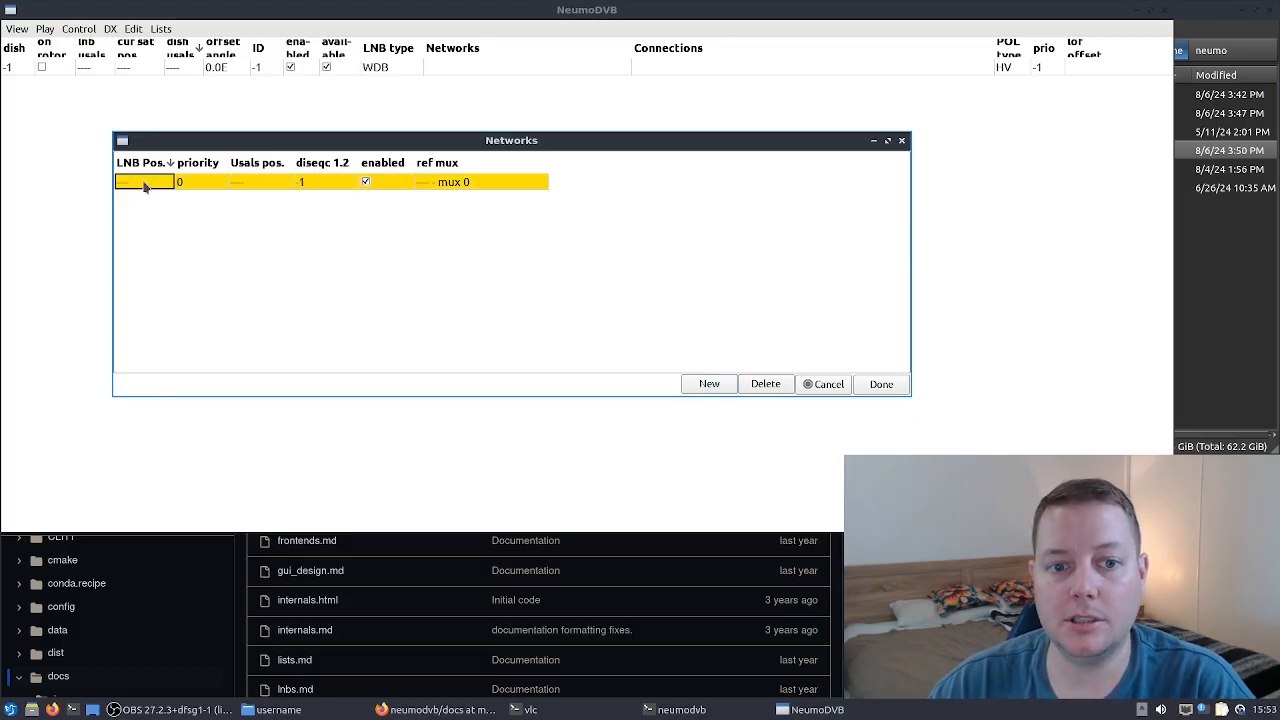
left_click(279, 187)
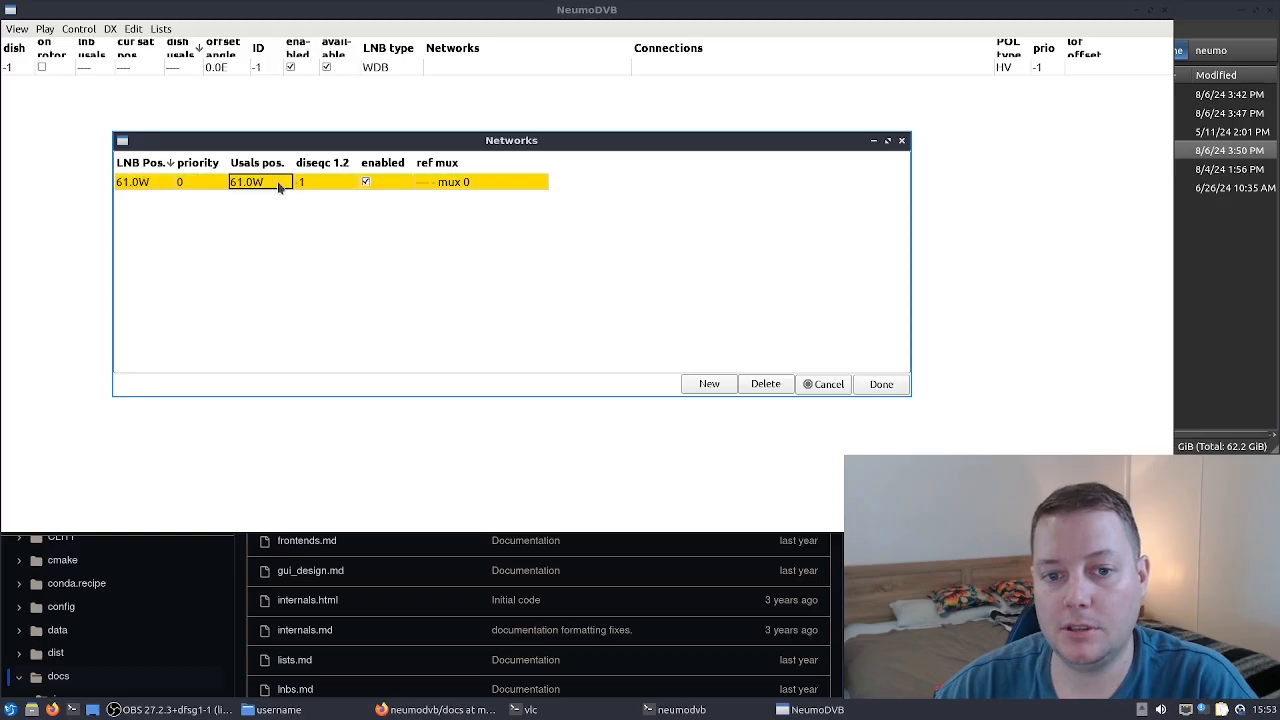
left_click(883, 386)
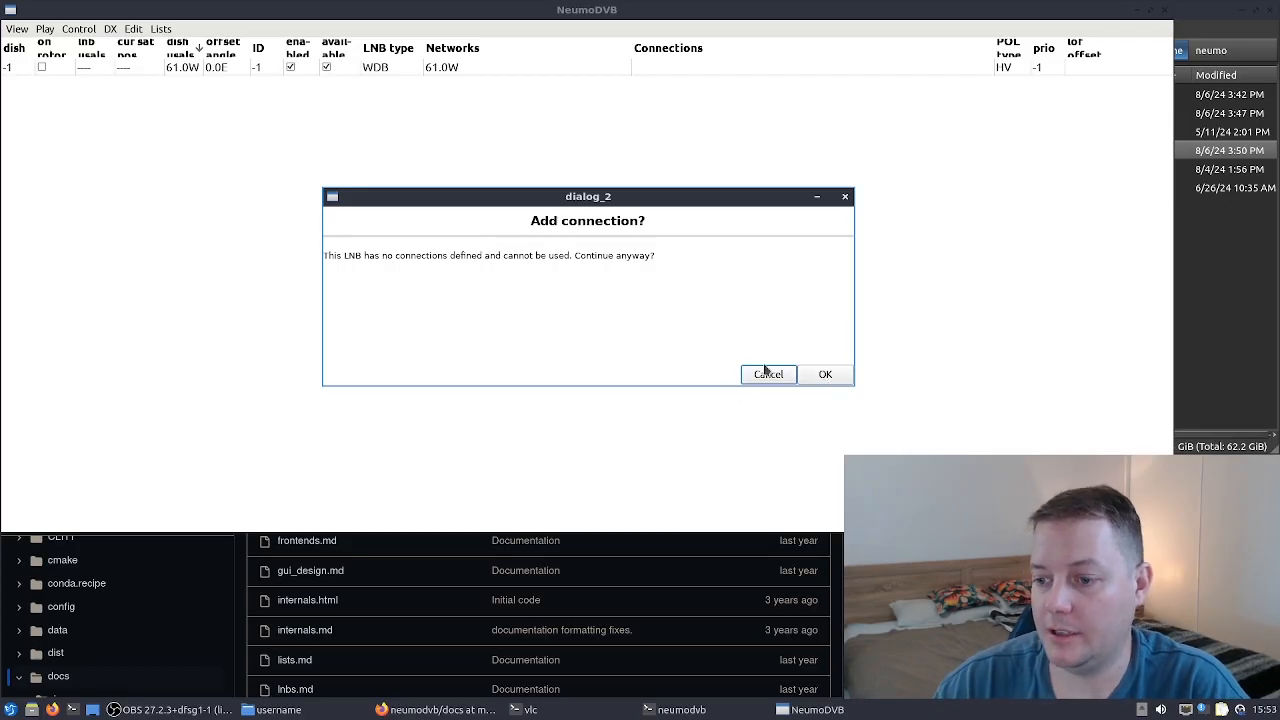
left_click(825, 374)
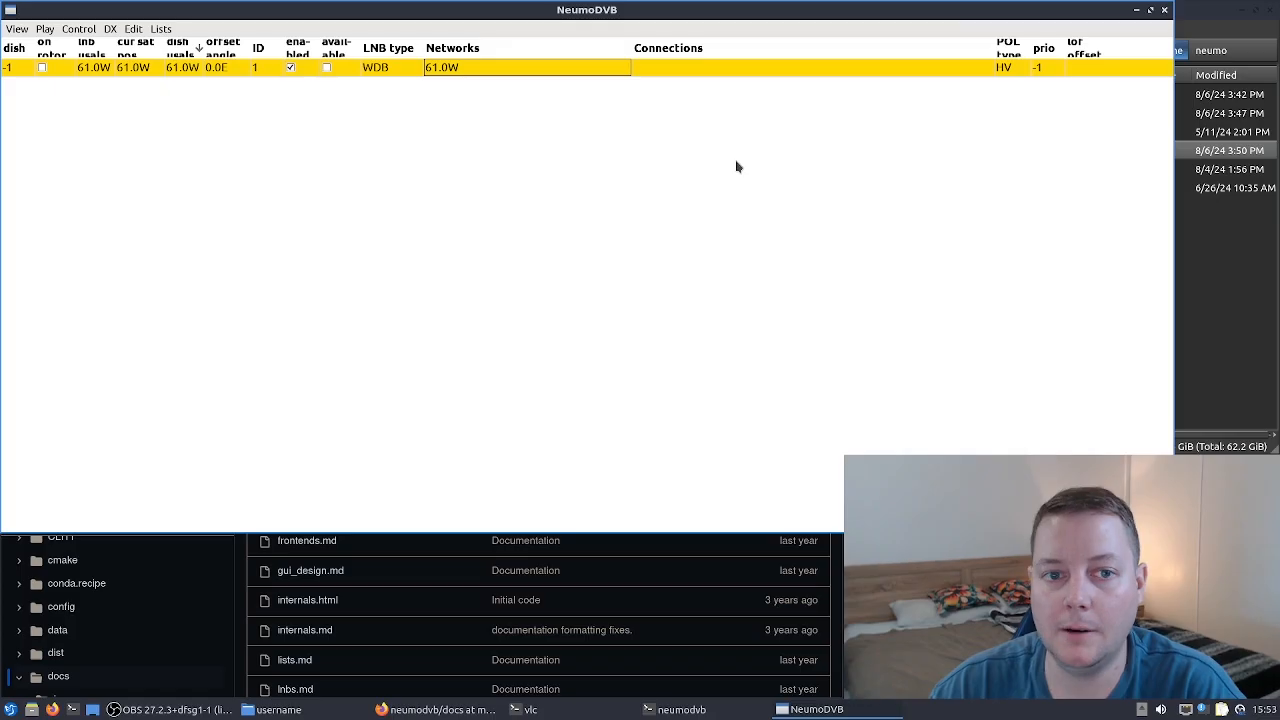
- Open the LNB's connections editor, add a connection and set its card input to C0#1 TBS 6903
double_click(672, 71)
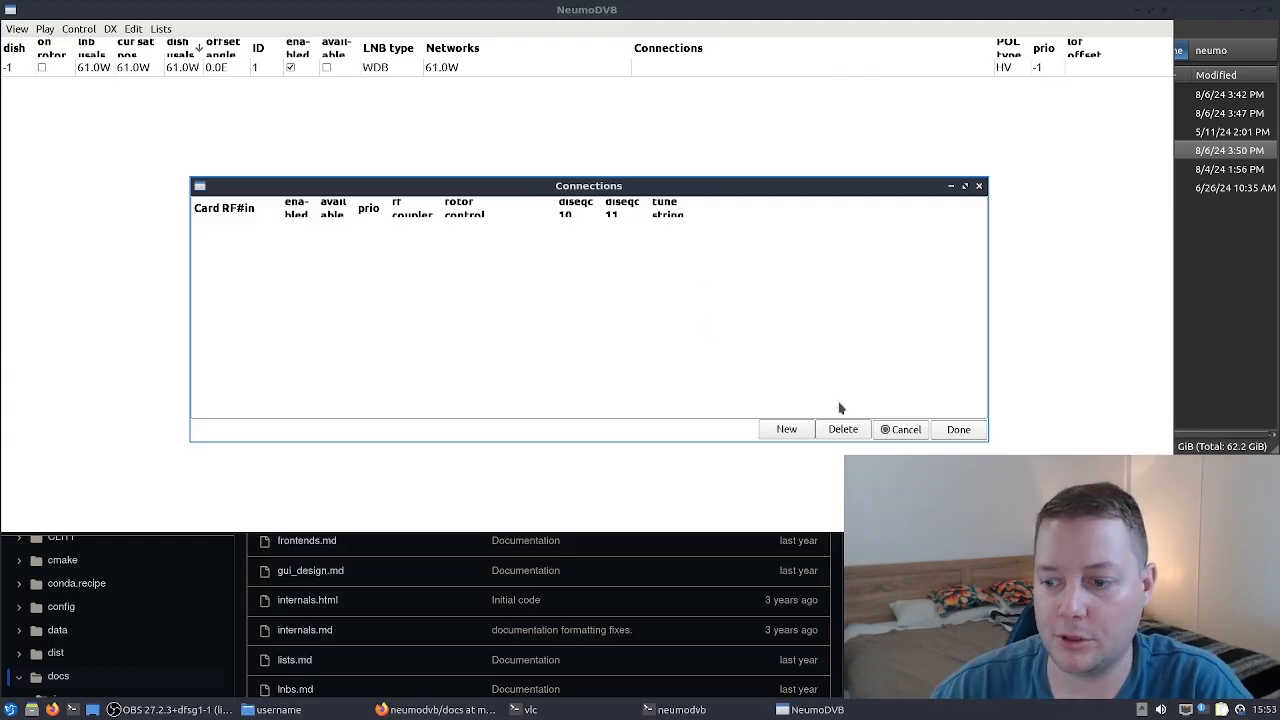
left_click(780, 429)
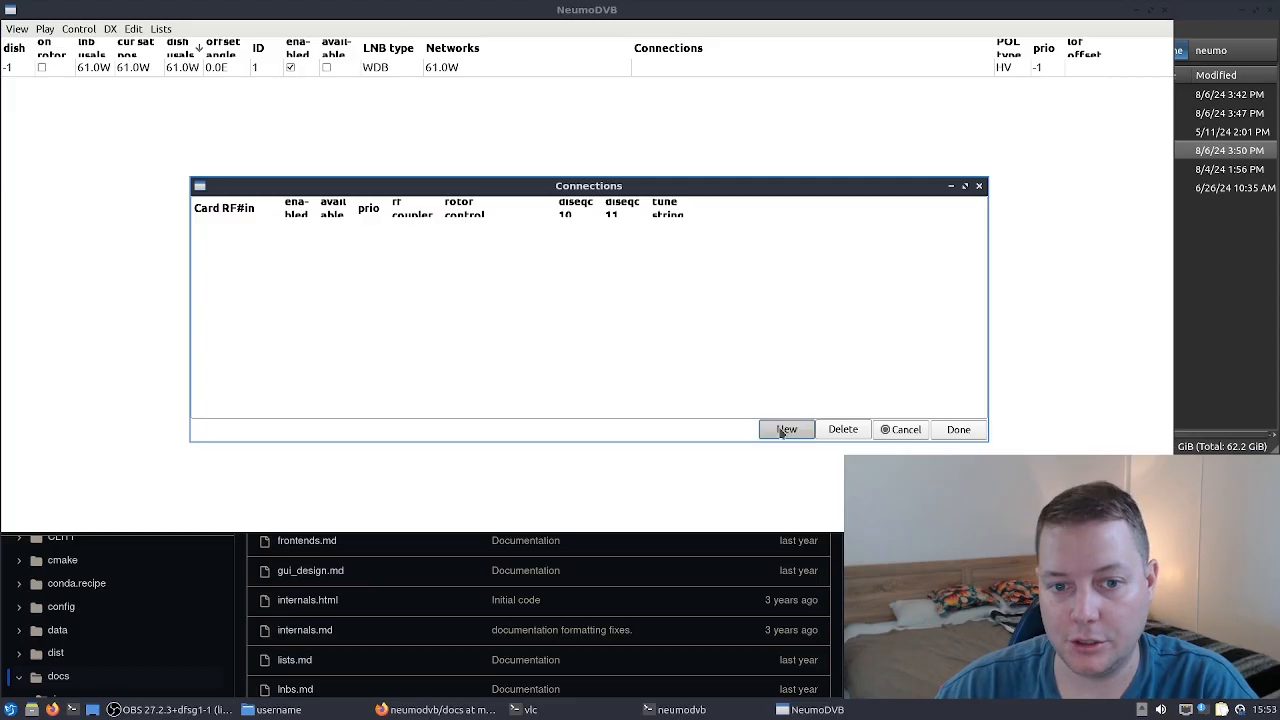
left_click(270, 227)
left_click(270, 227)
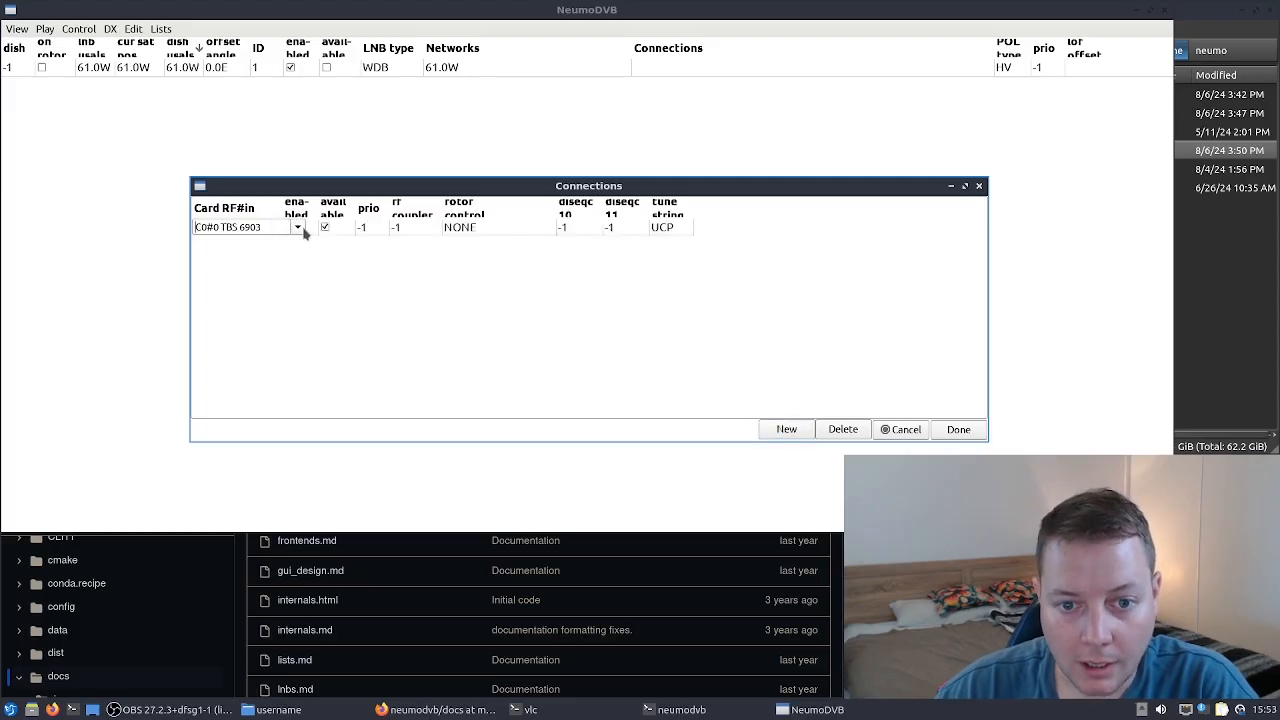
left_click(298, 229)
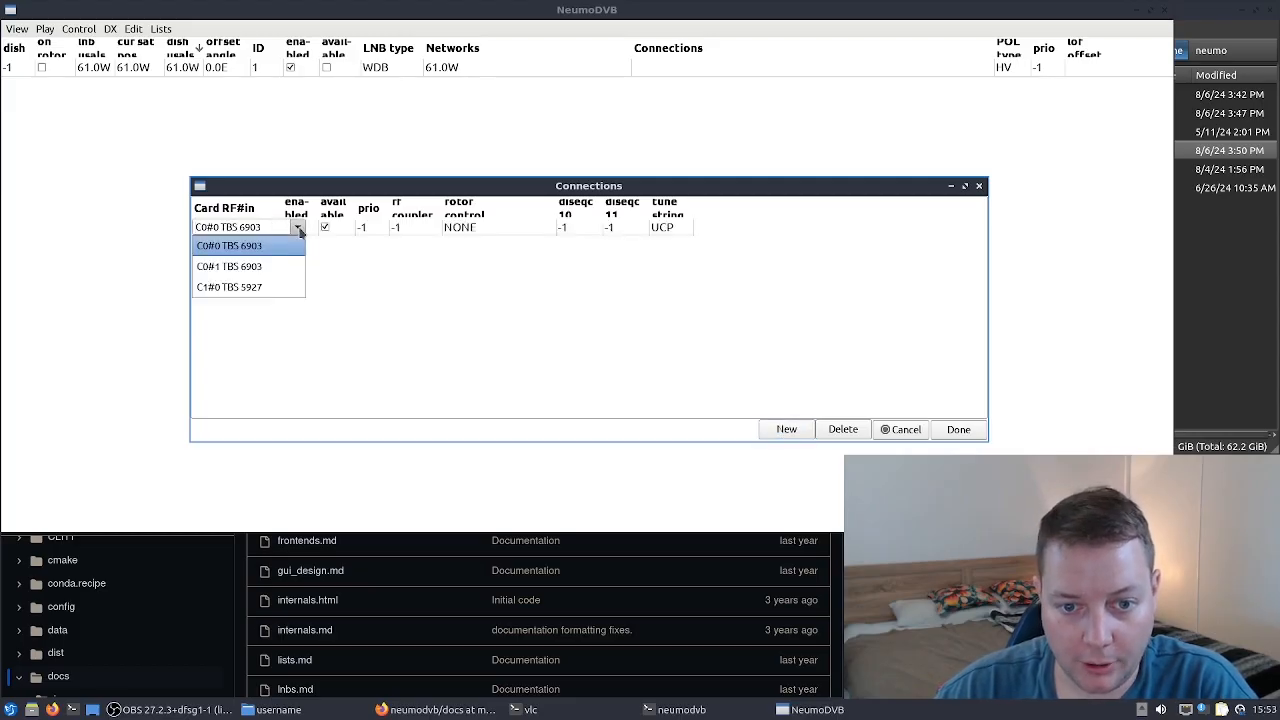
left_click(254, 268)
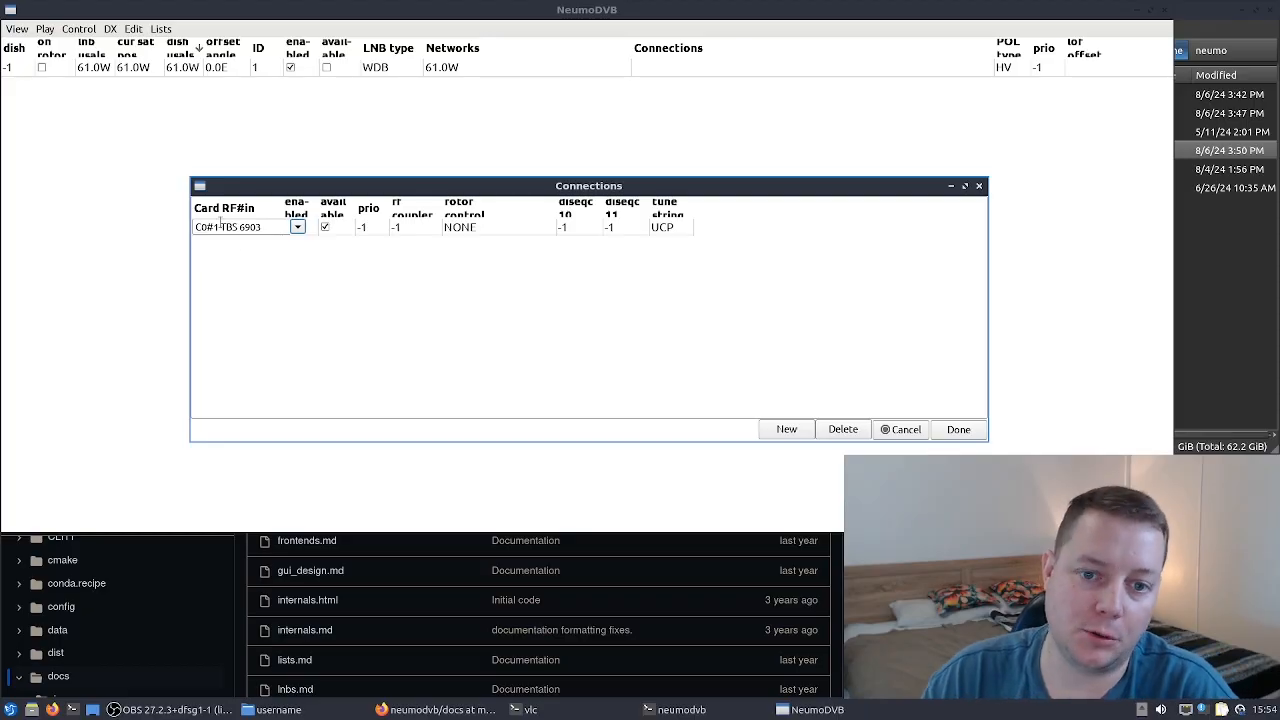
left_click(297, 229)
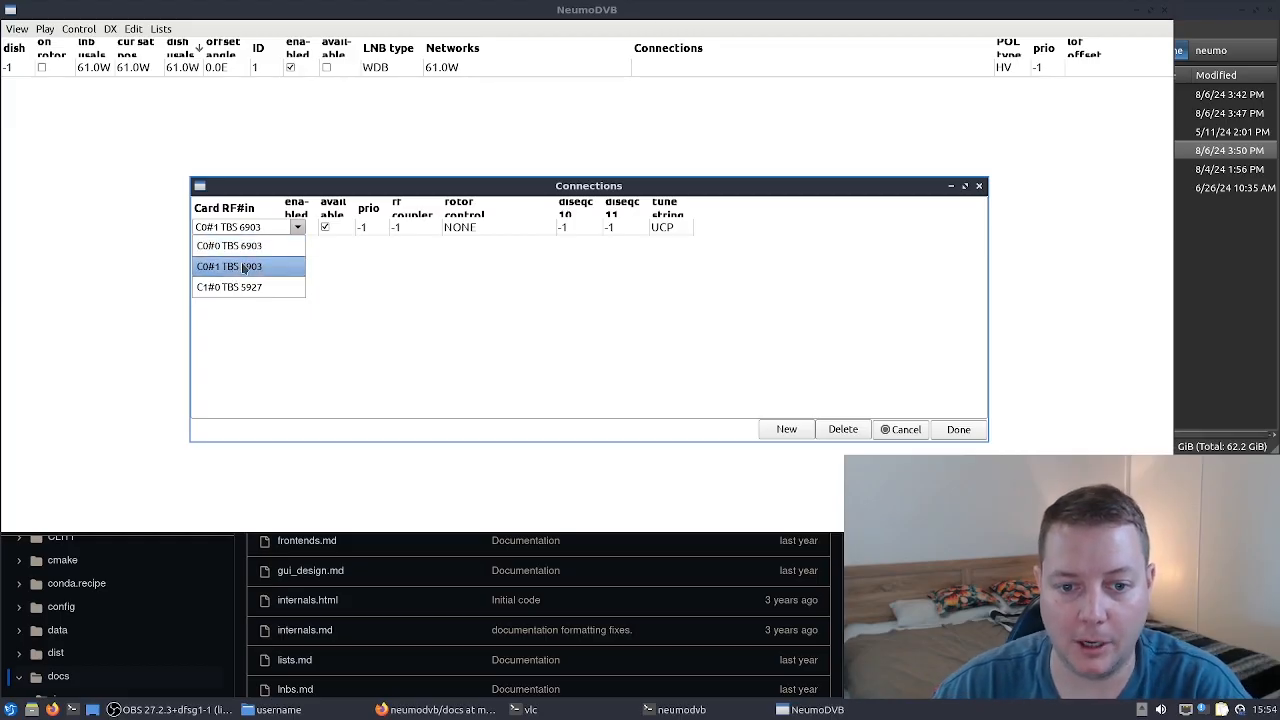
left_click(242, 268)
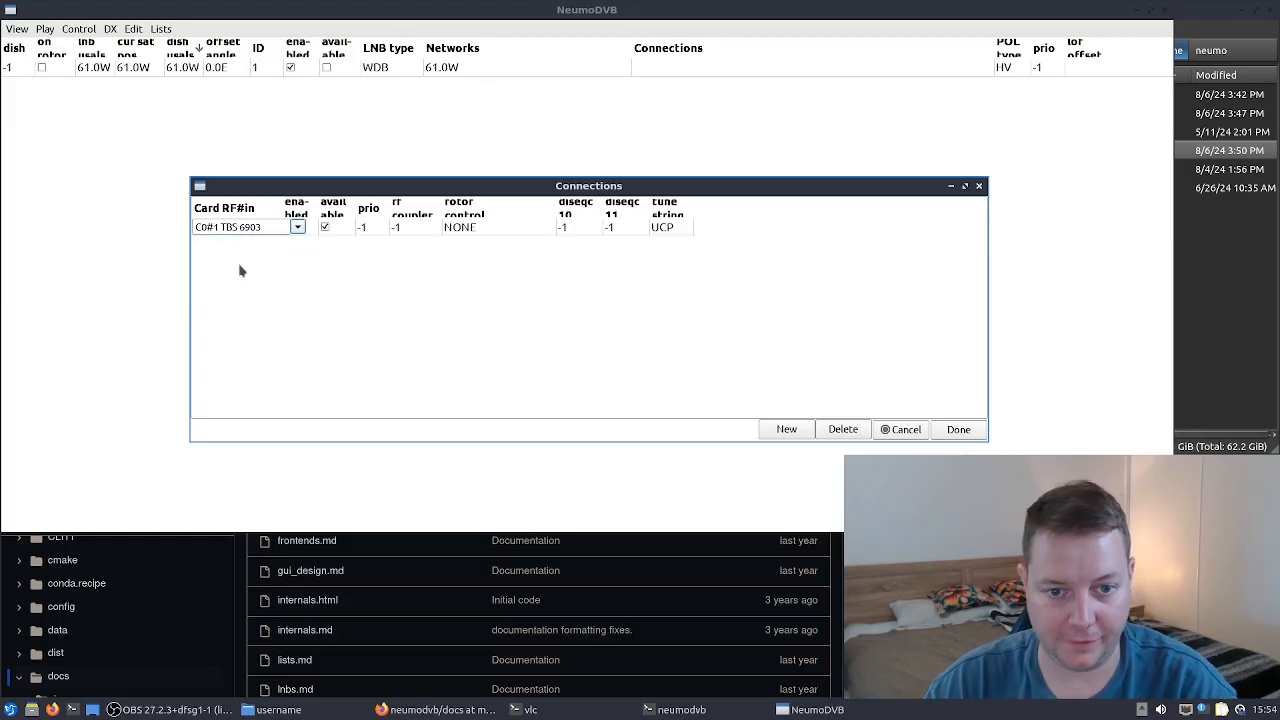
left_click(514, 233)
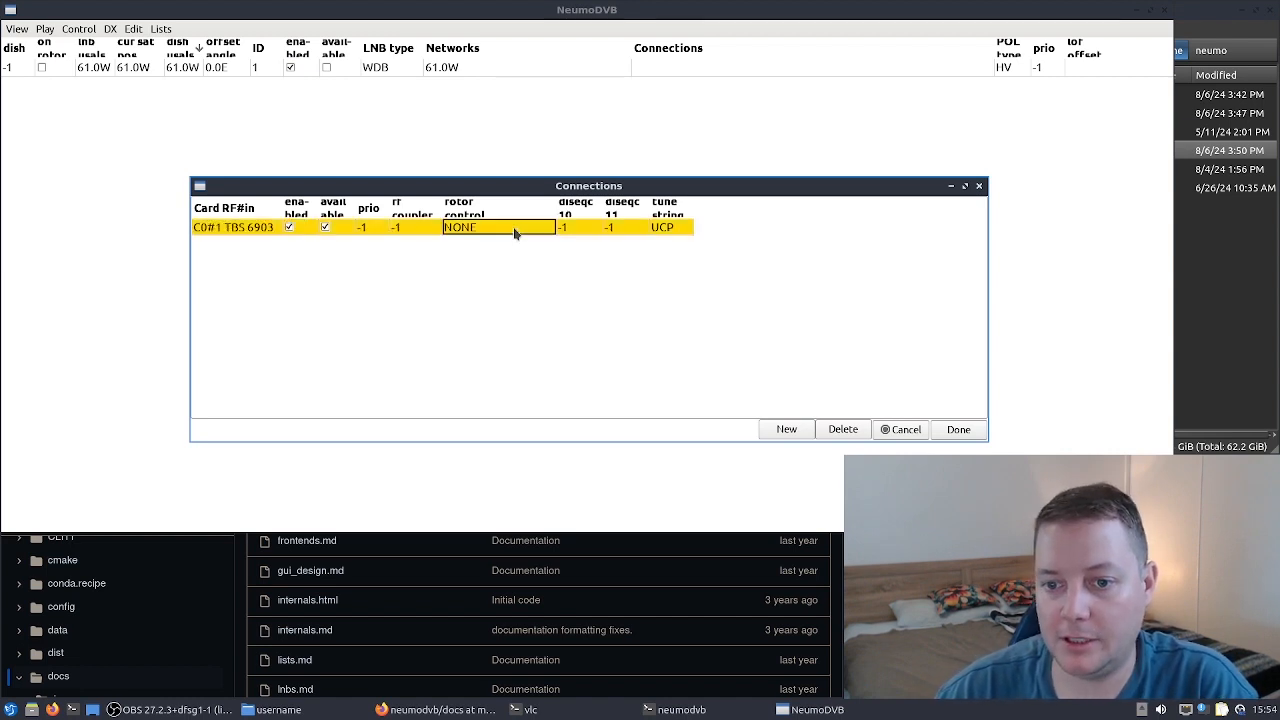
left_click(514, 233)
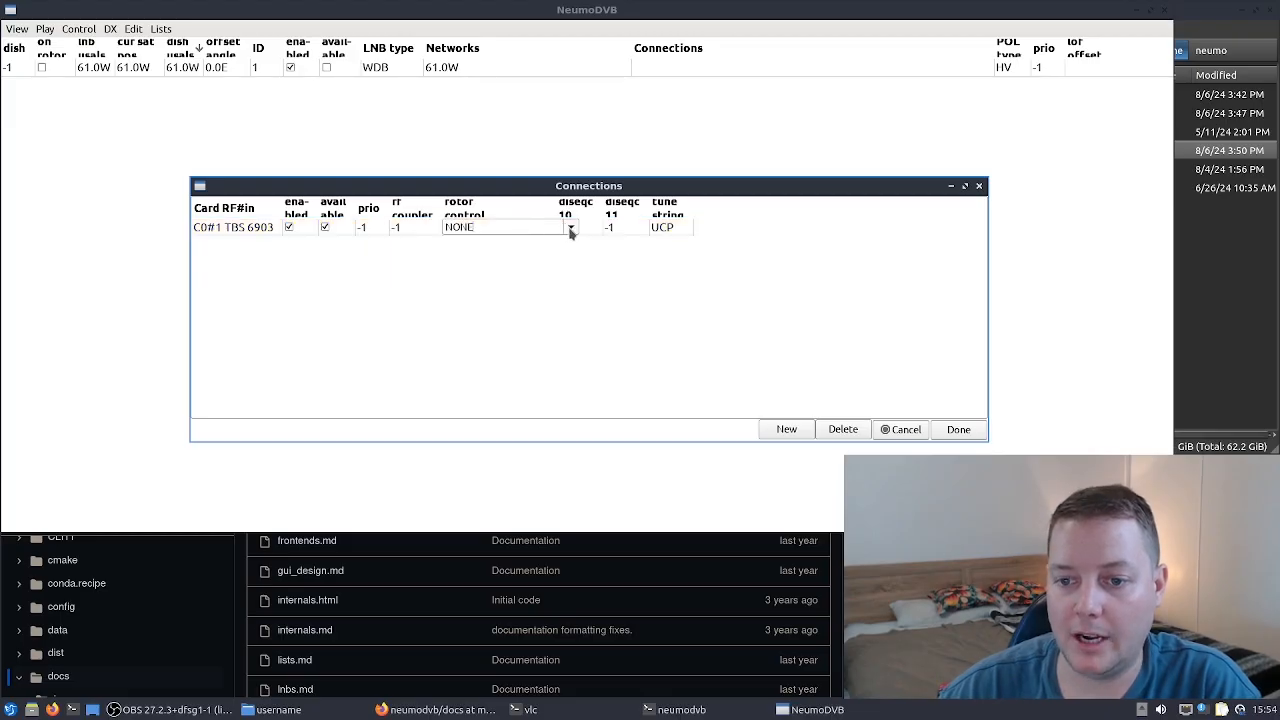
left_click(571, 232)
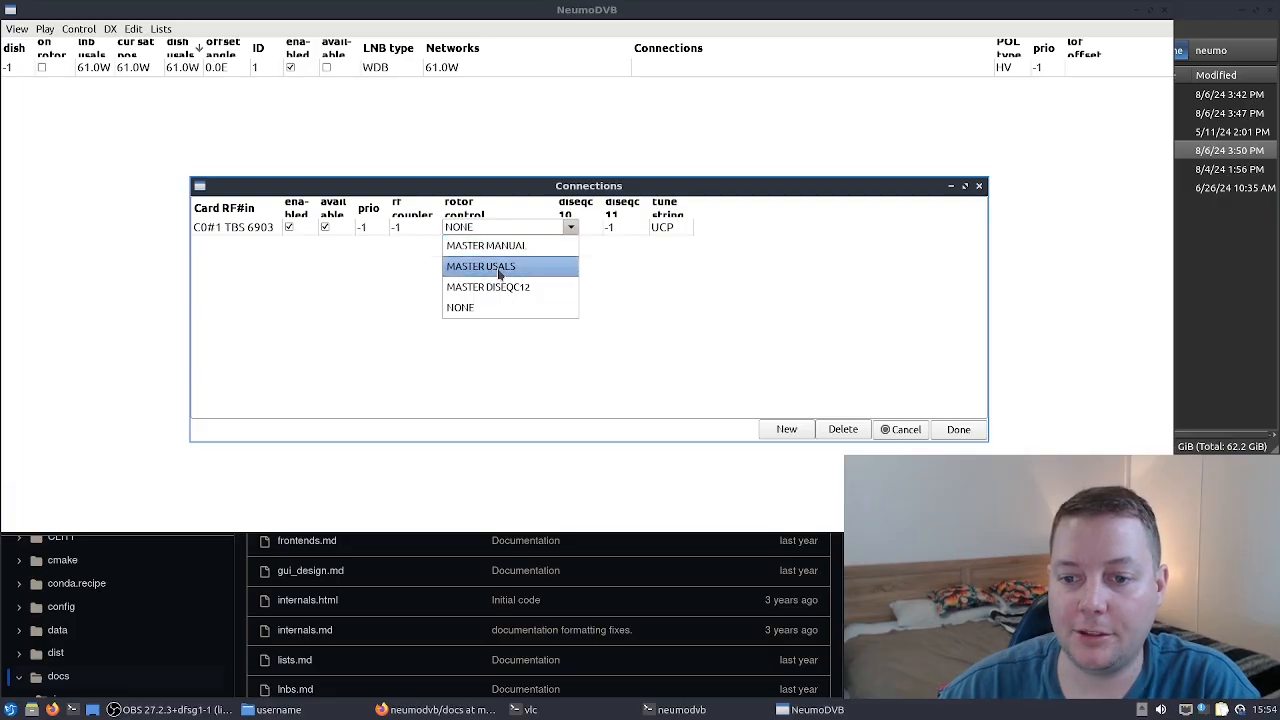
left_click(500, 270)
left_click(571, 229)
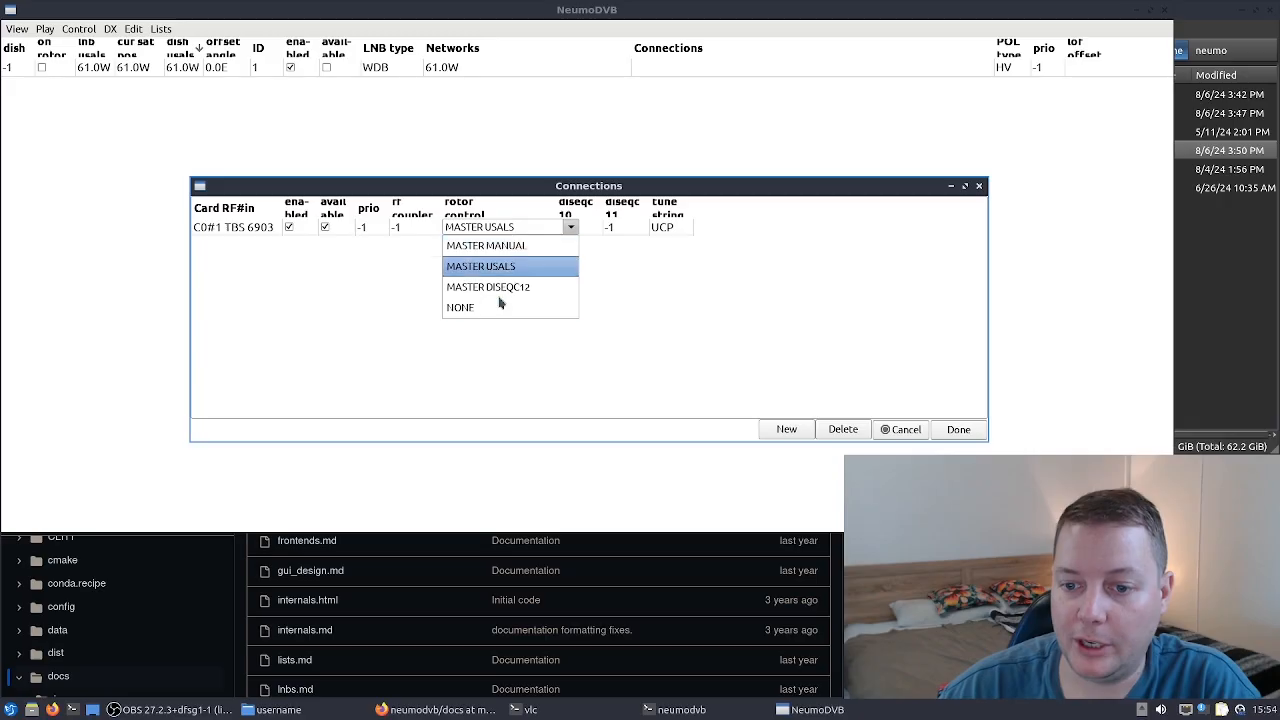
left_click(485, 307)
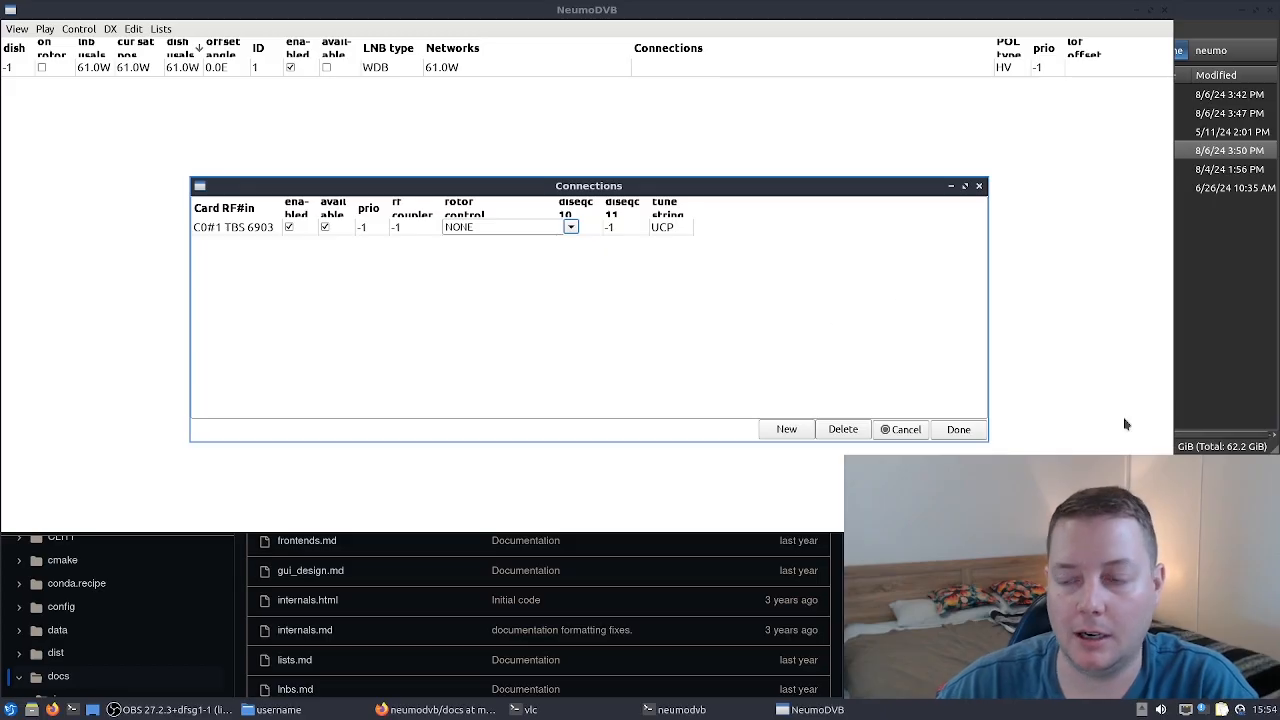
- Finish the connections editor and reopen it from the LNB's connections cell
left_click(958, 430)
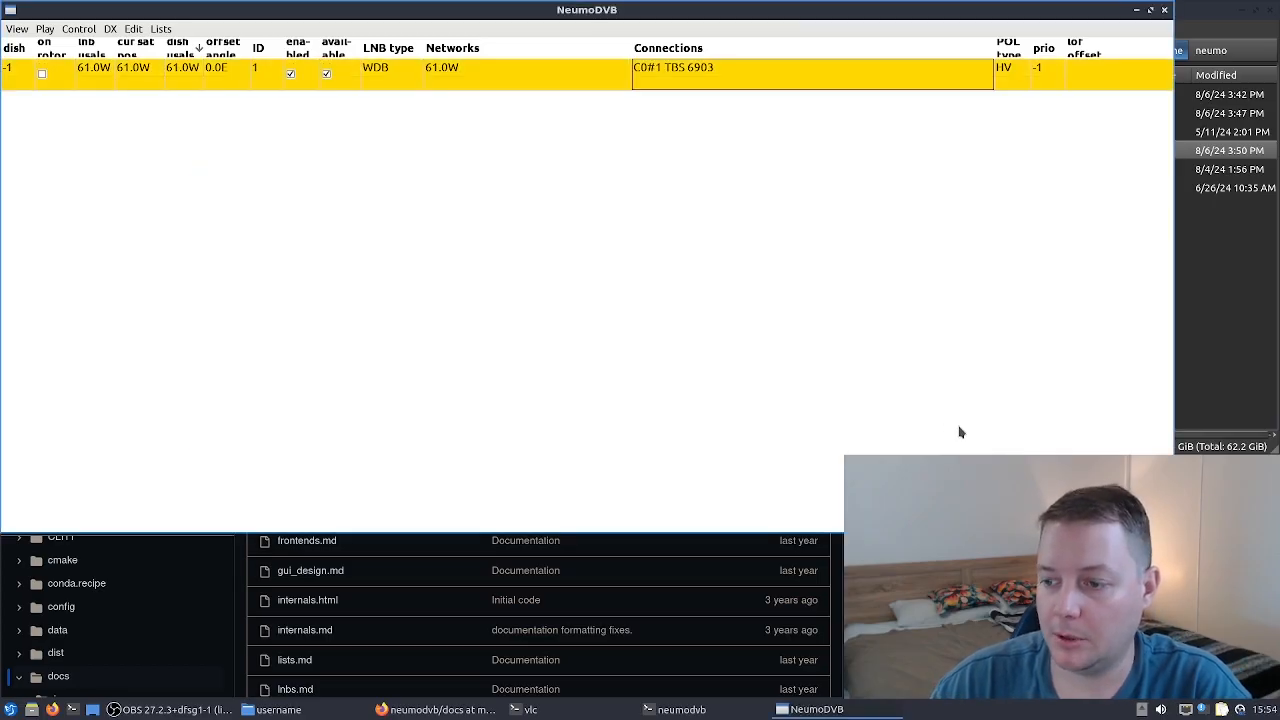
double_click(713, 83)
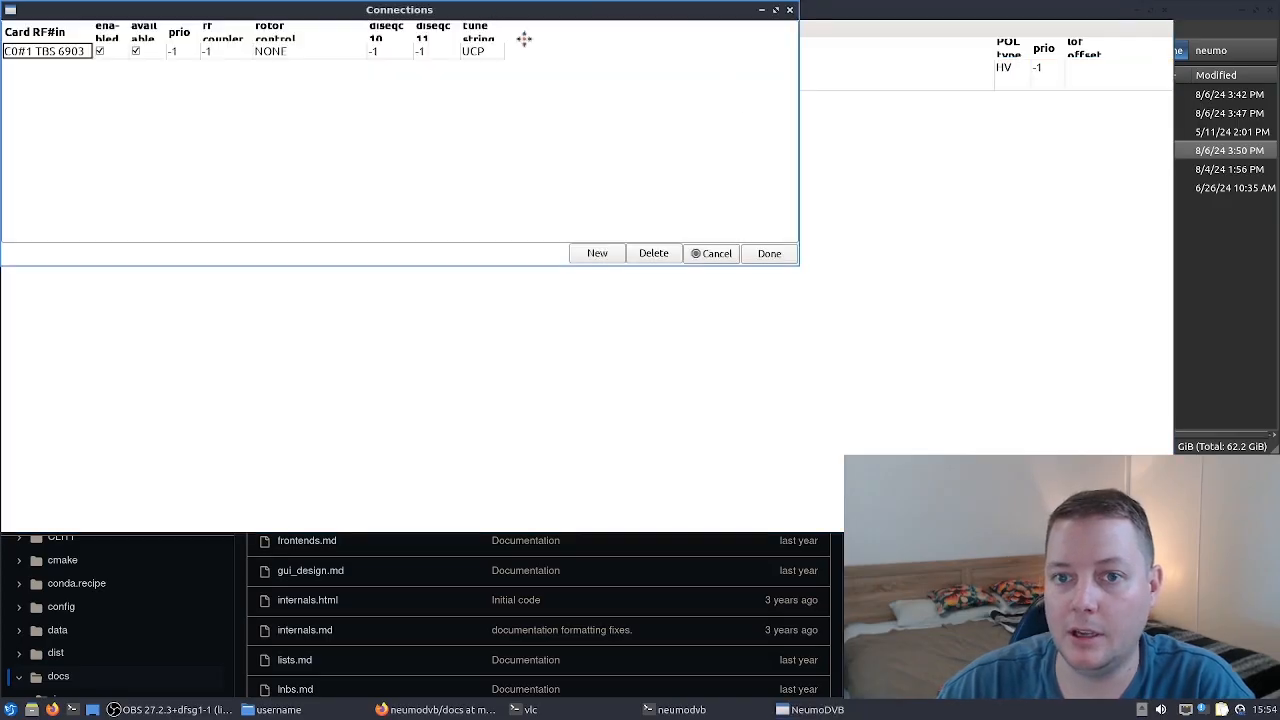
- Check the connection's settings and close the connections editor
double_click(438, 173)
left_click(501, 173)
left_click(503, 174)
left_click(494, 210)
left_click(501, 172)
left_click(420, 256)
left_click(889, 374)
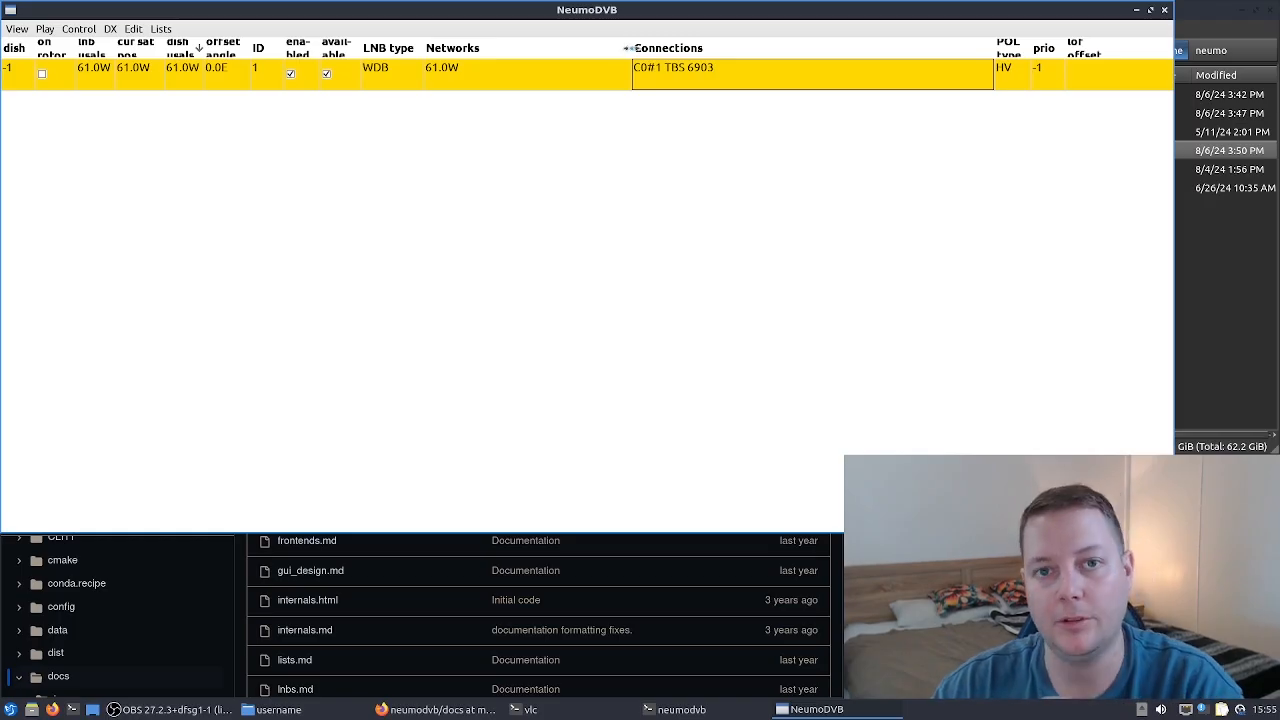
- Narrow the Connections column so the remaining LNB columns fit in the list
left_click_drag(626, 48, 535, 48)
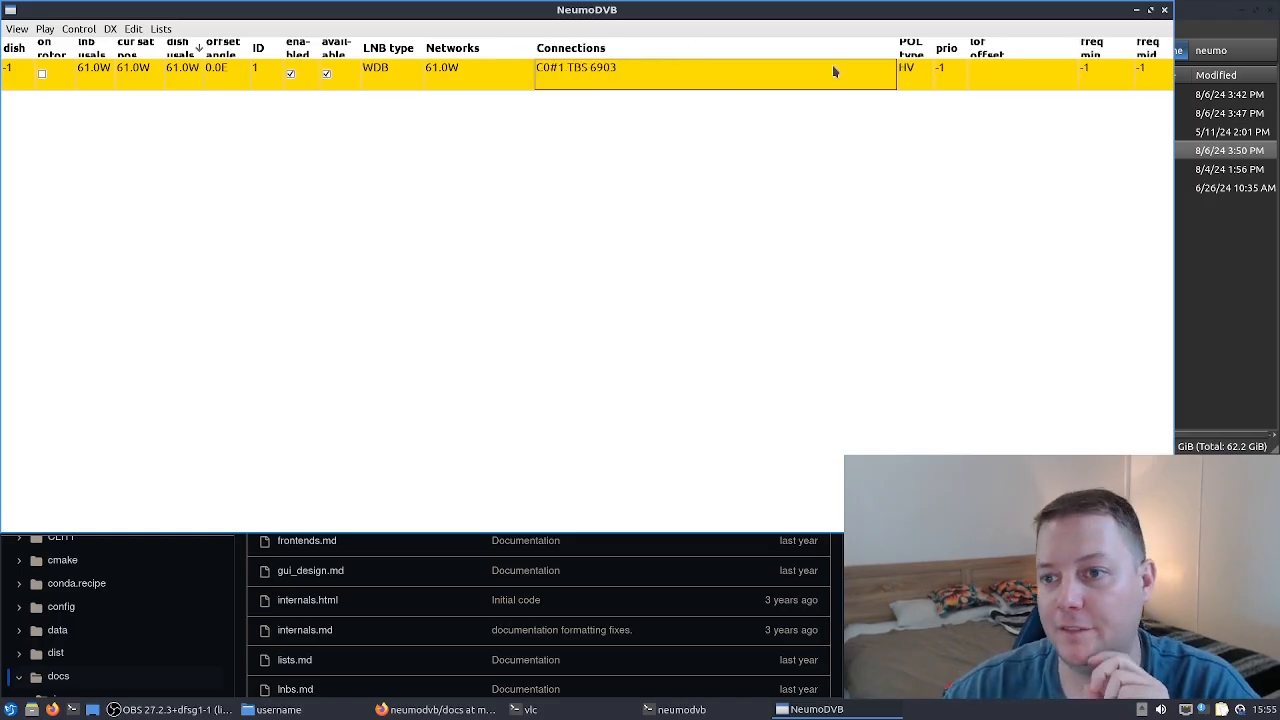
left_click_drag(885, 47, 674, 52)
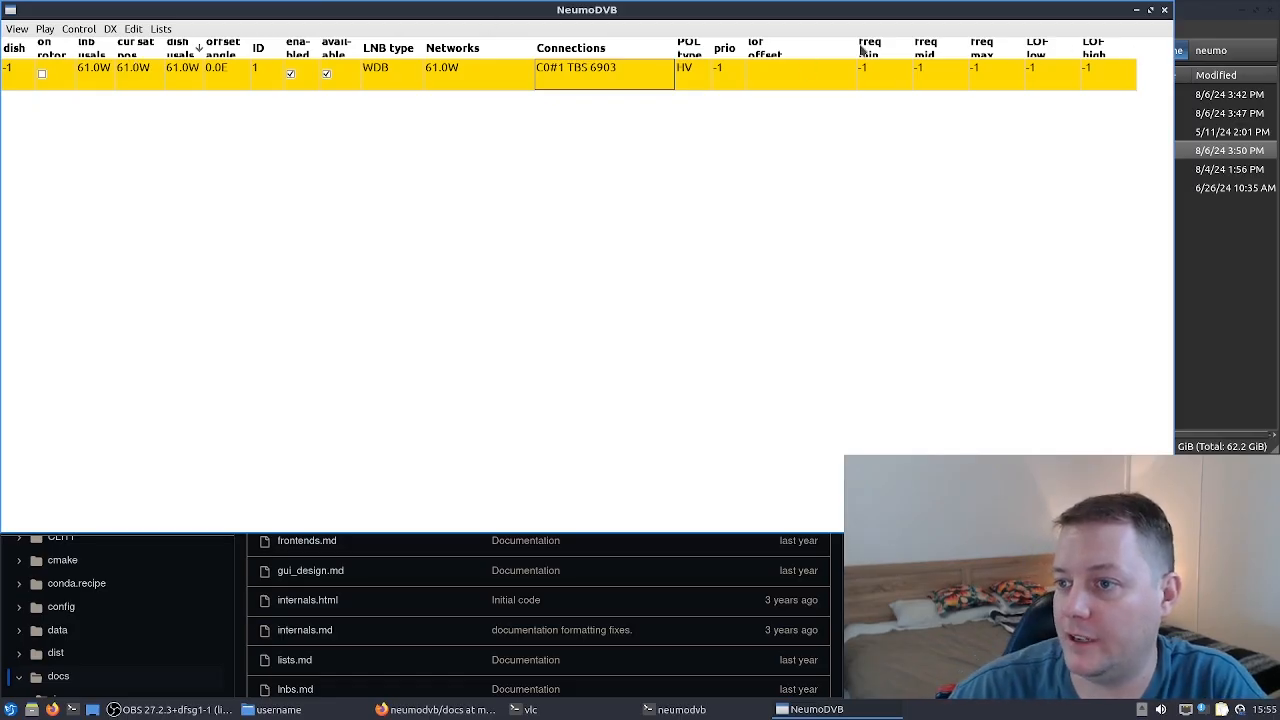
left_click_drag(852, 45, 800, 45)
left_click_drag(674, 52, 575, 54)
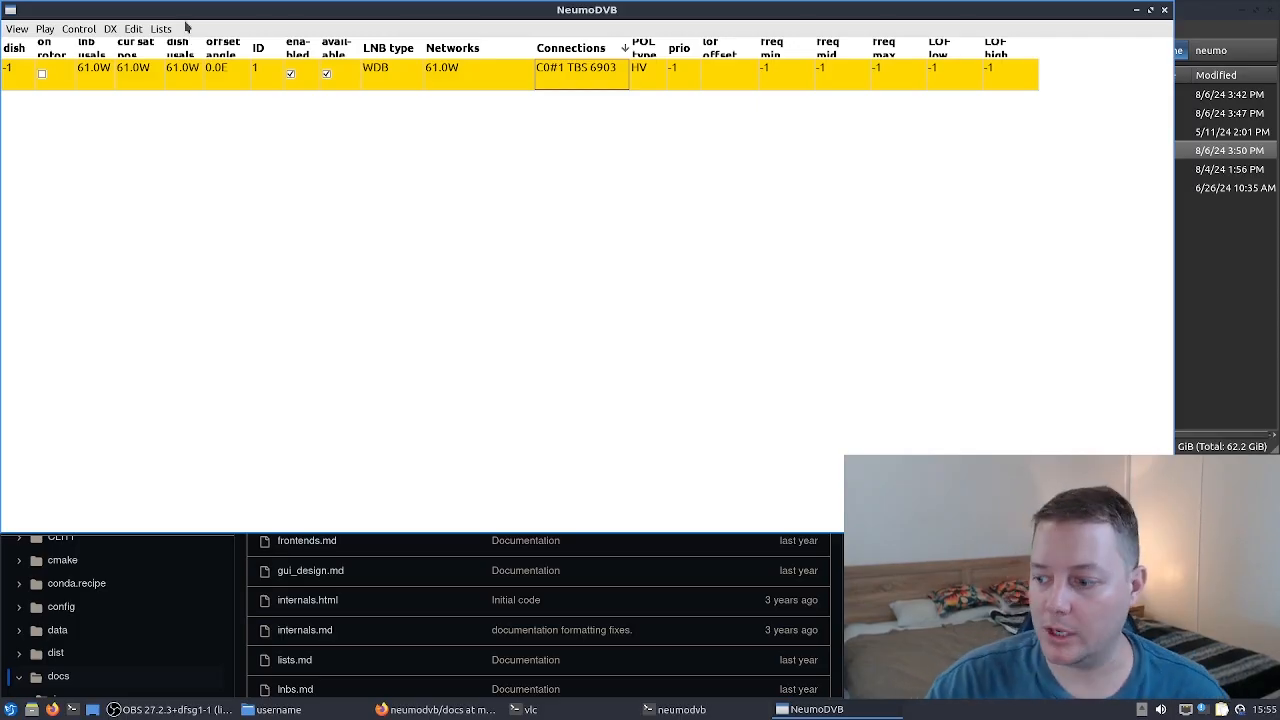
- Open the Spectrum window for the selected LNB and reposition it
left_click(111, 29)
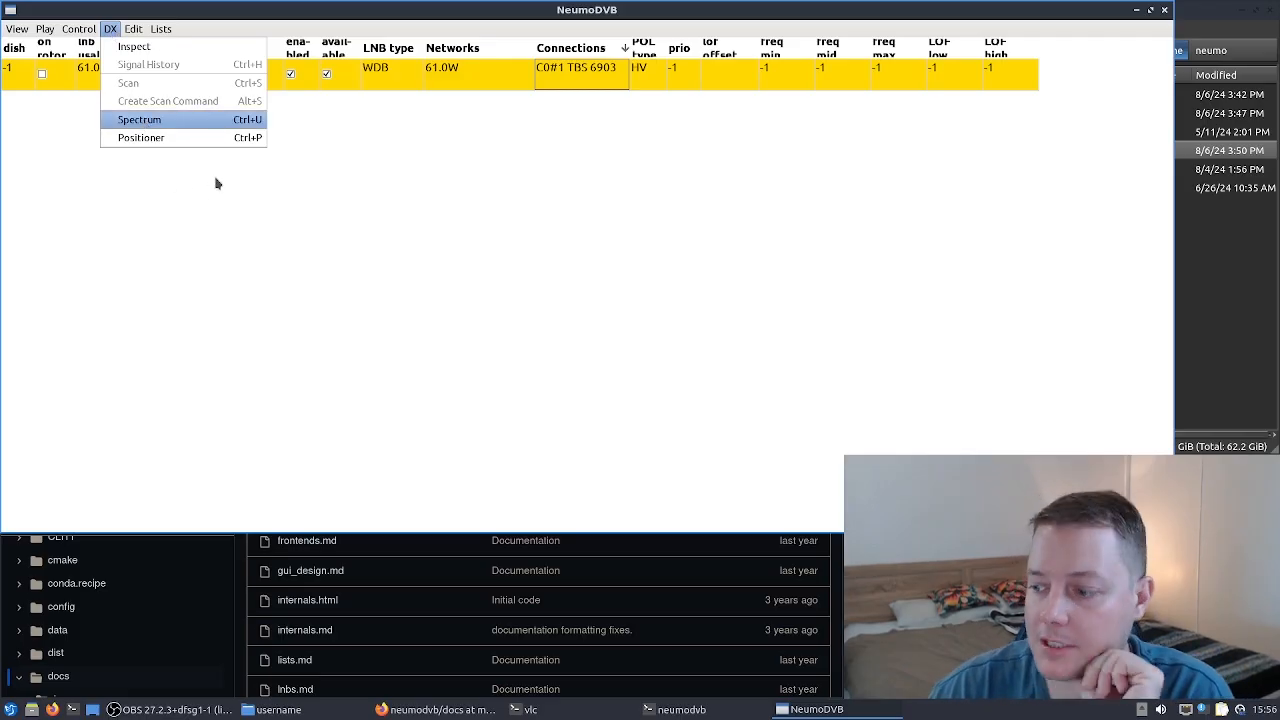
key("Return")
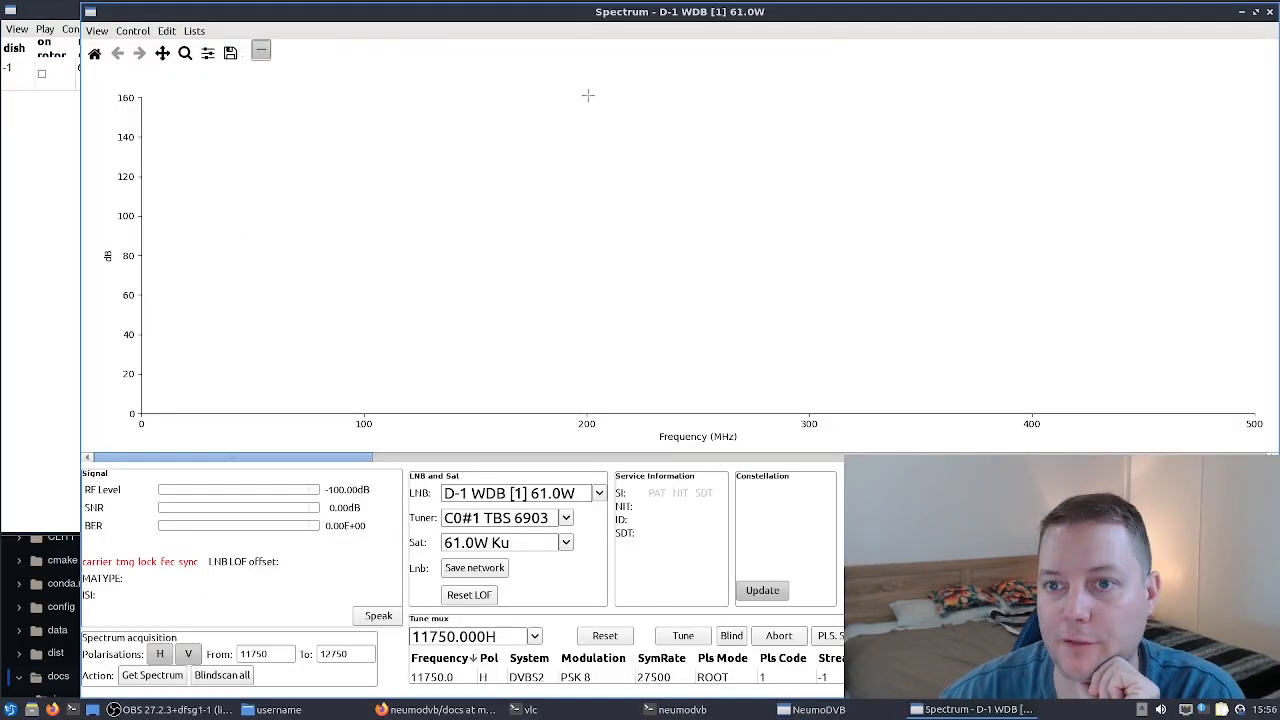
left_click_drag(793, 18, 712, 22)
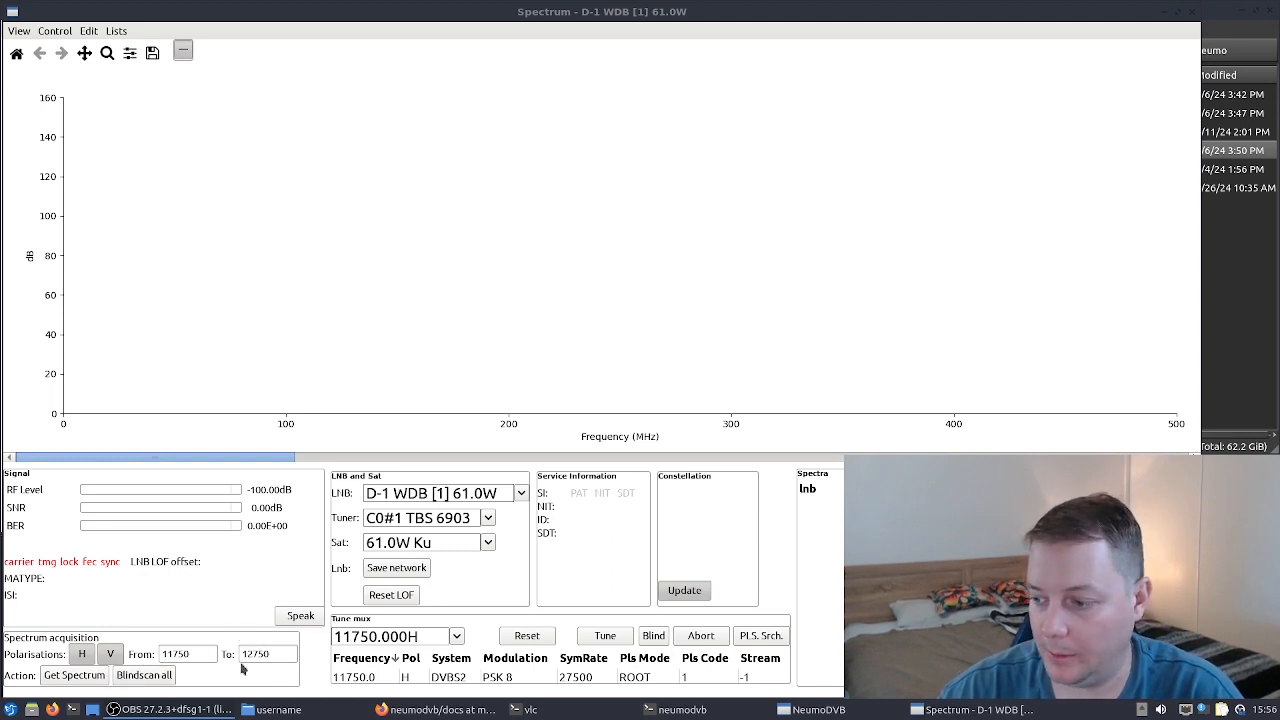
- Set the spectrum acquisition start frequency to 10700 MHz
double_click(200, 655)
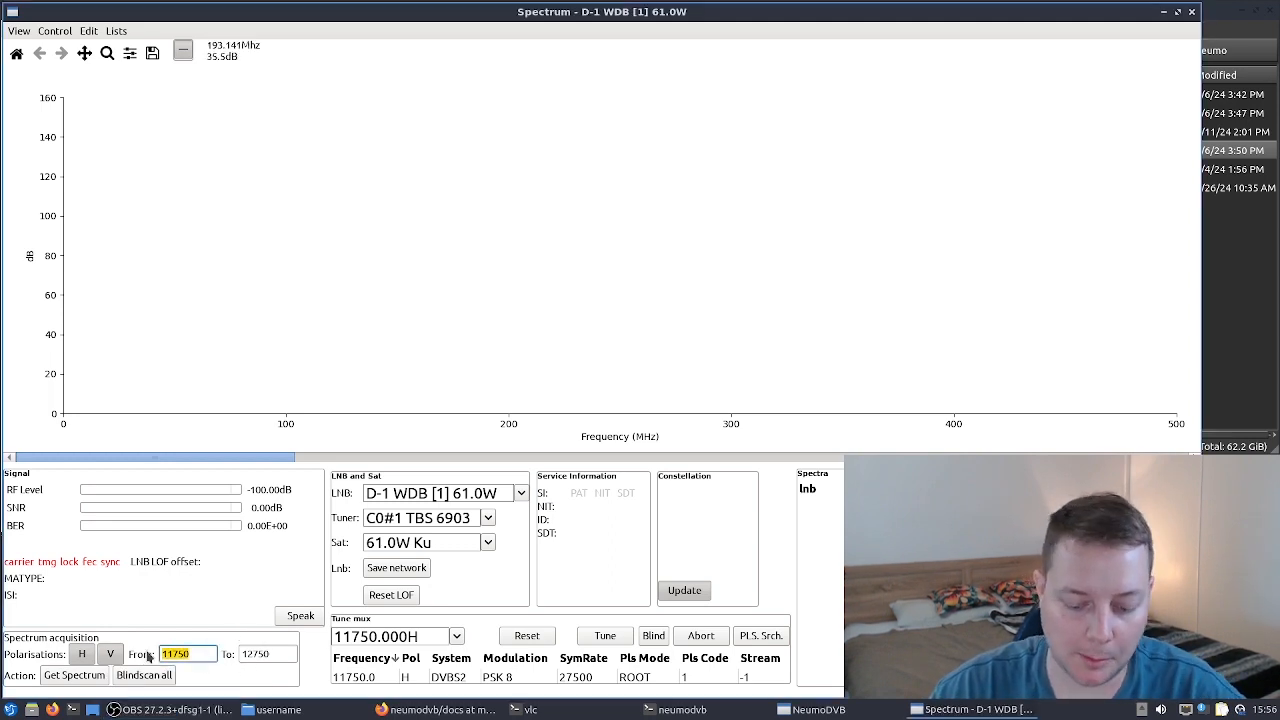
key("End")
key("Insert")
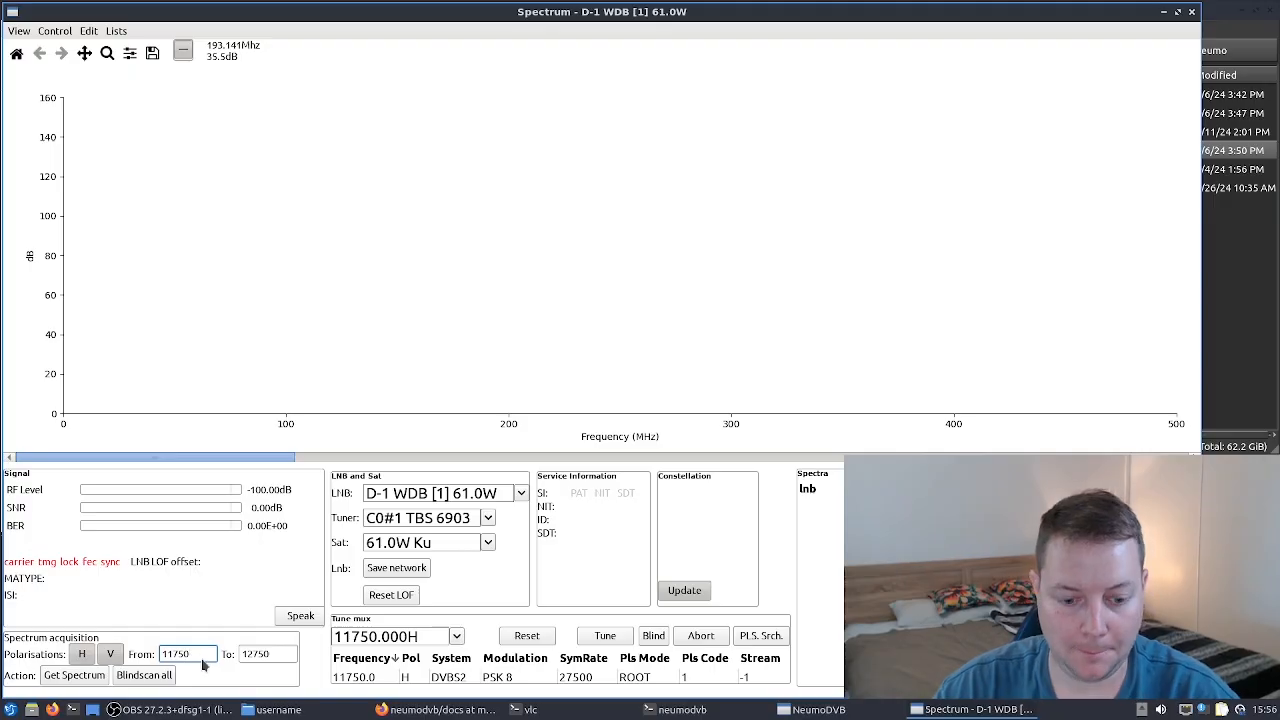
left_click_drag(190, 654, 155, 653)
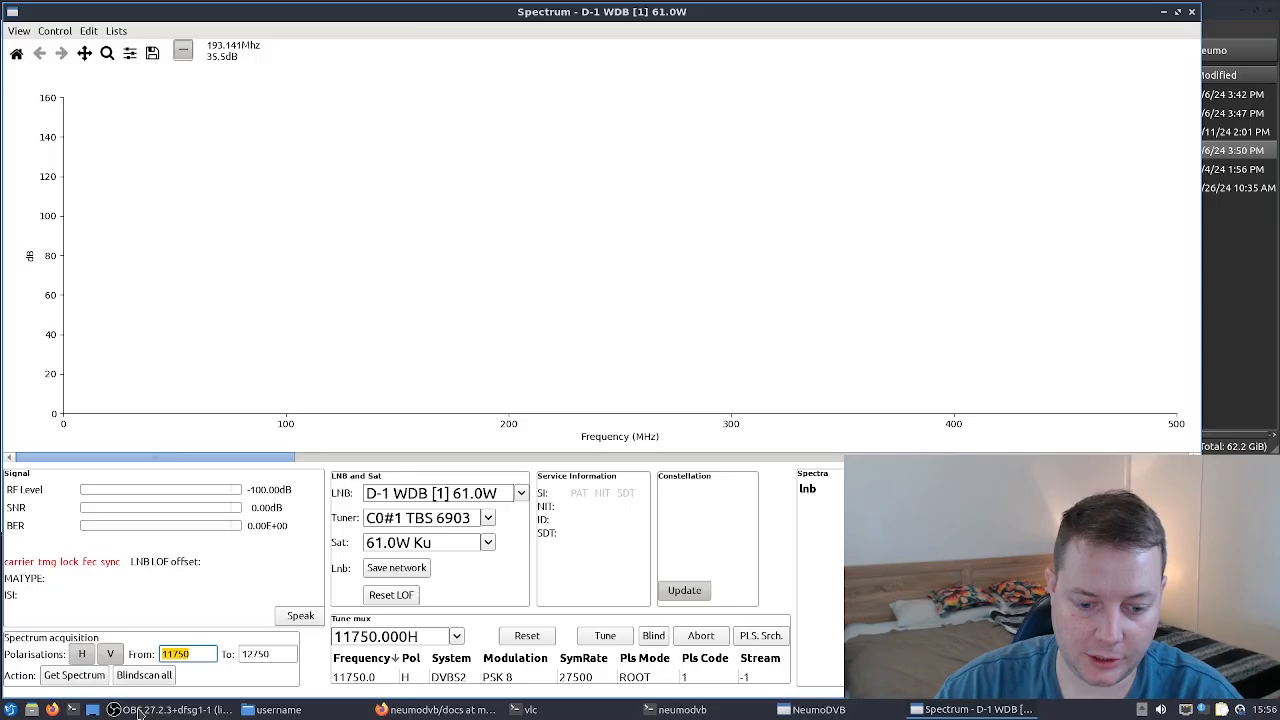
type("10")
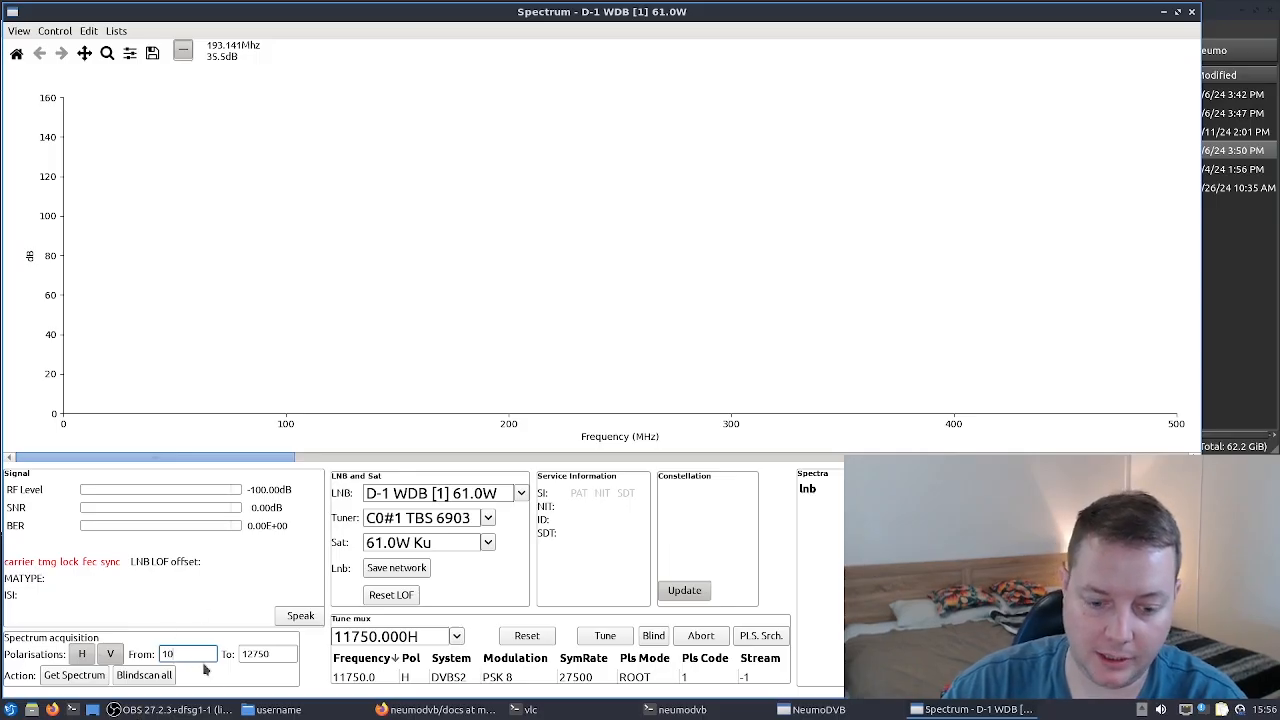
type("700")
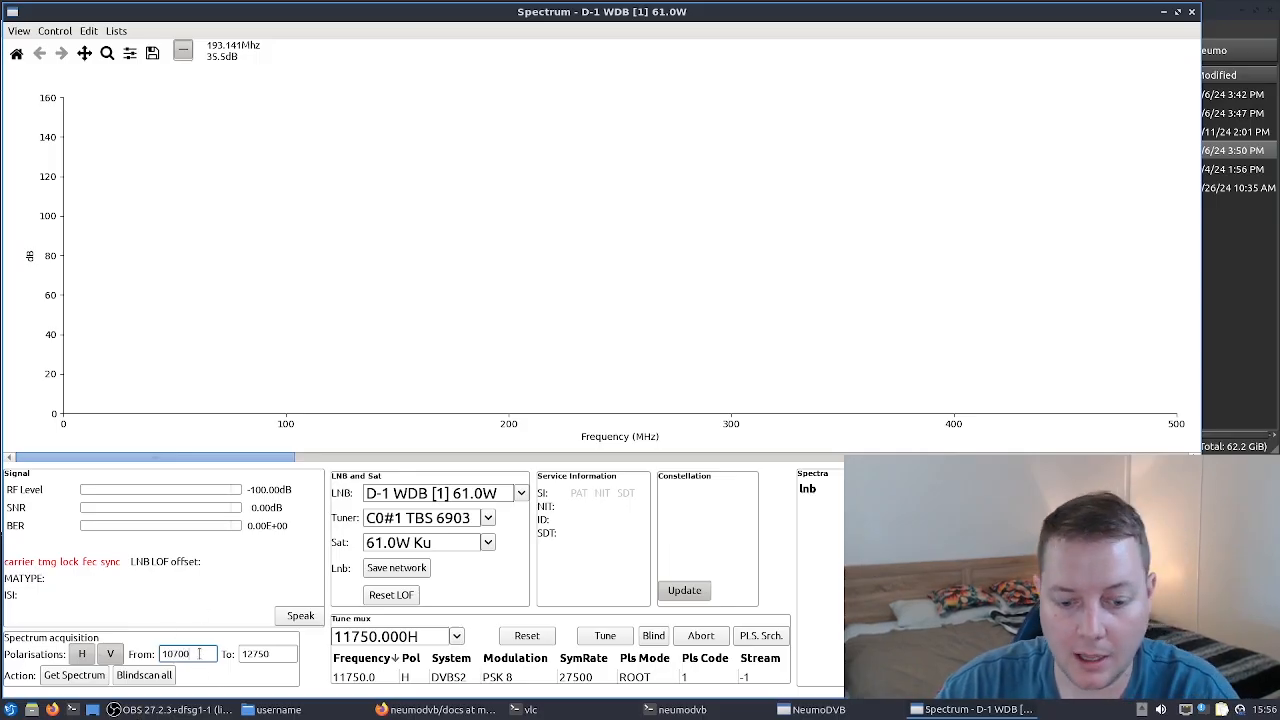
- Set the start frequency back to 11750 MHz
double_click(178, 653)
double_click(272, 653)
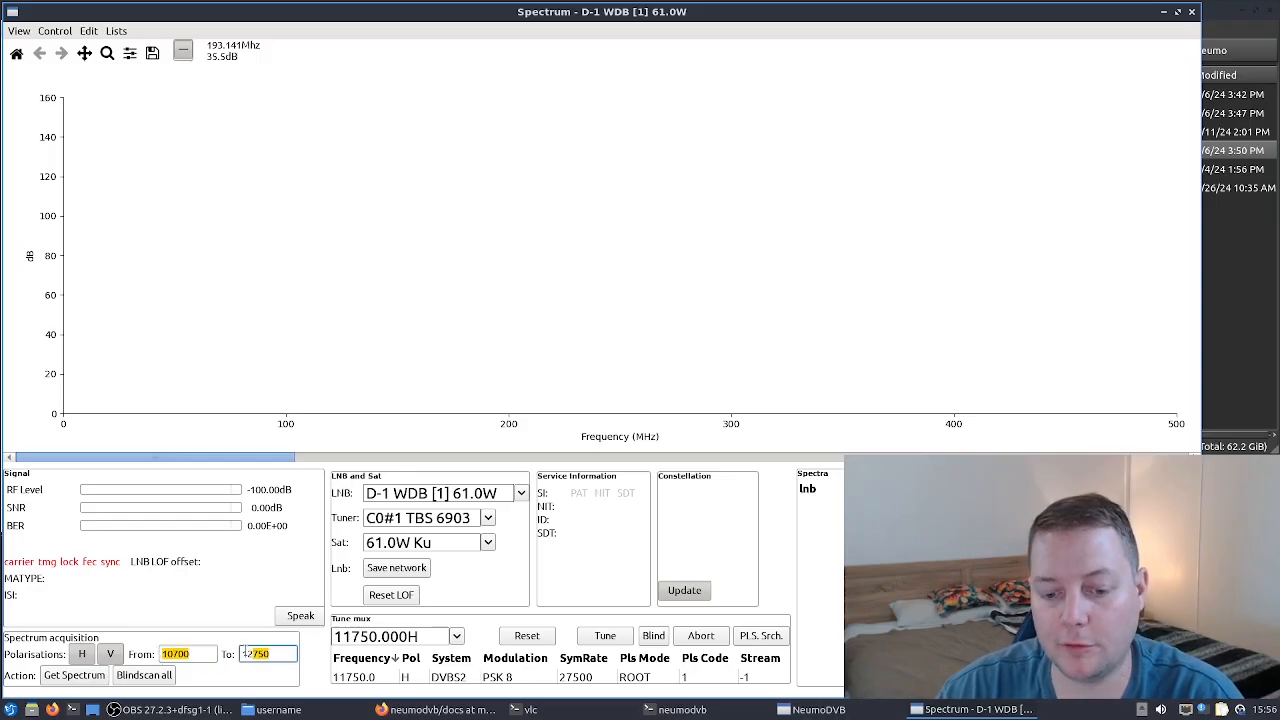
double_click(188, 653)
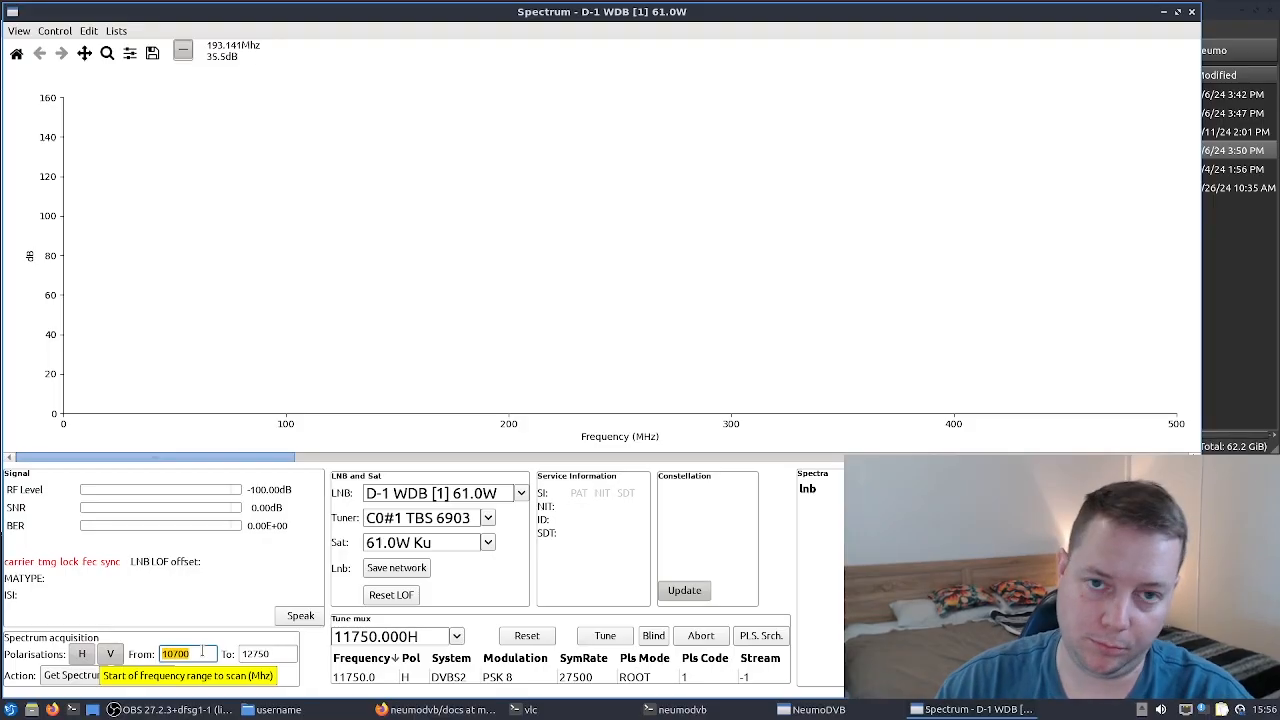
type("11750")
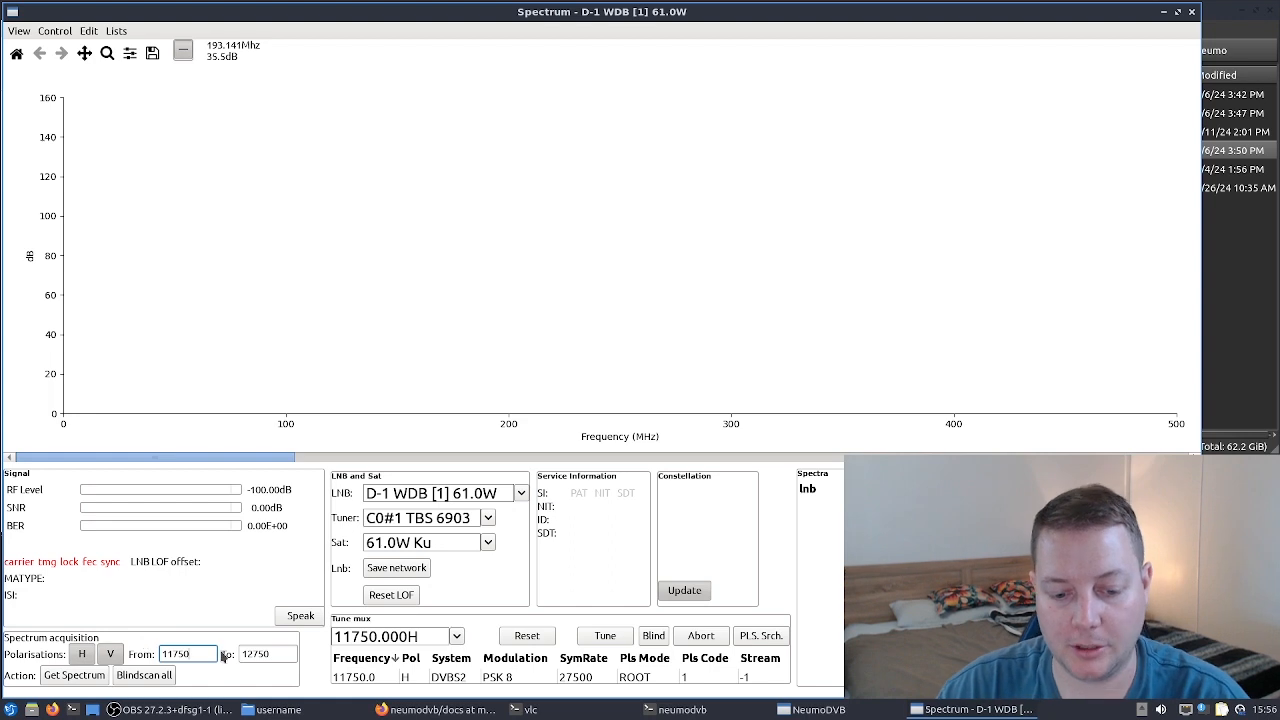
left_click_drag(195, 653, 143, 638)
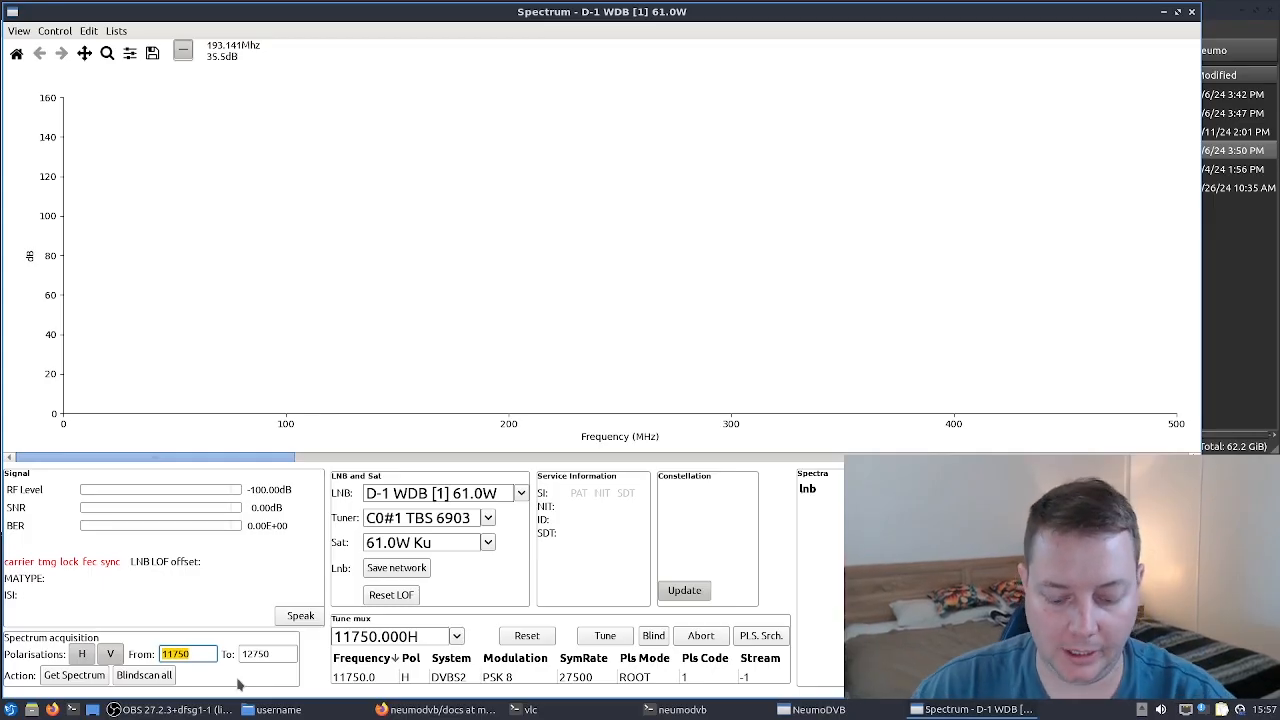
- Acquire the spectrum for H and V polarisations from 11750 to 12750 MHz
left_click(276, 653)
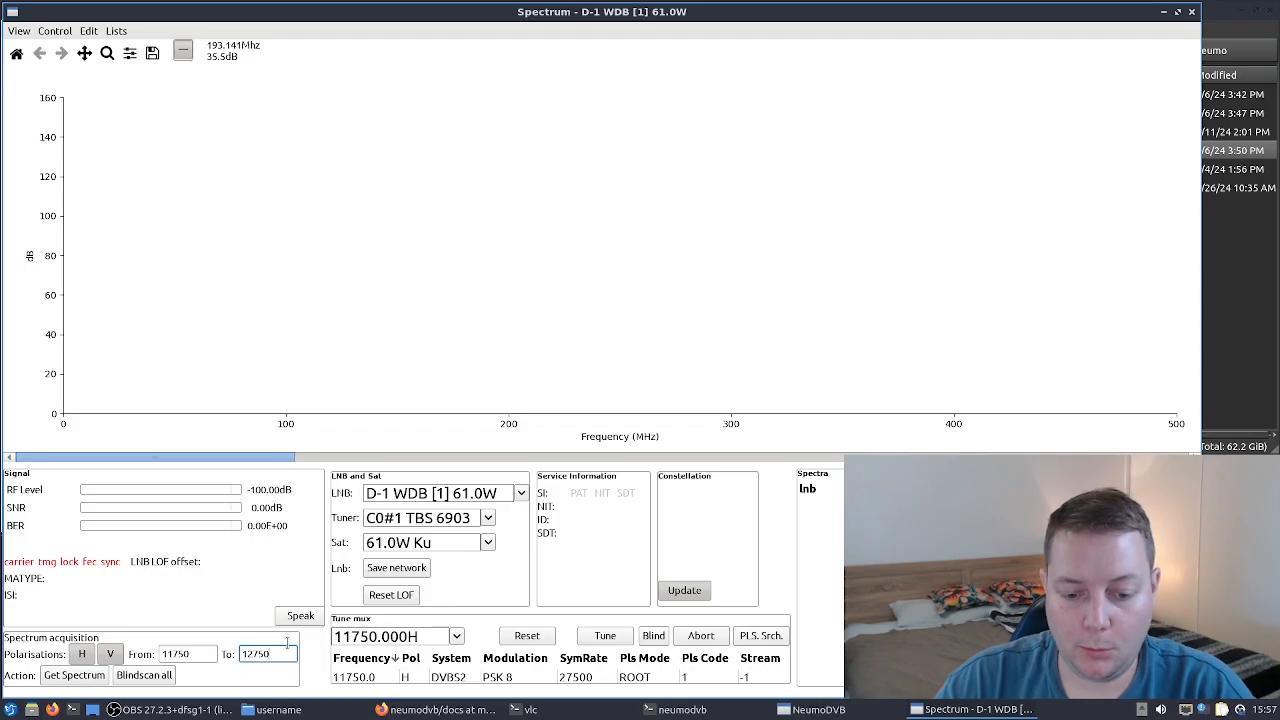
left_click(85, 657)
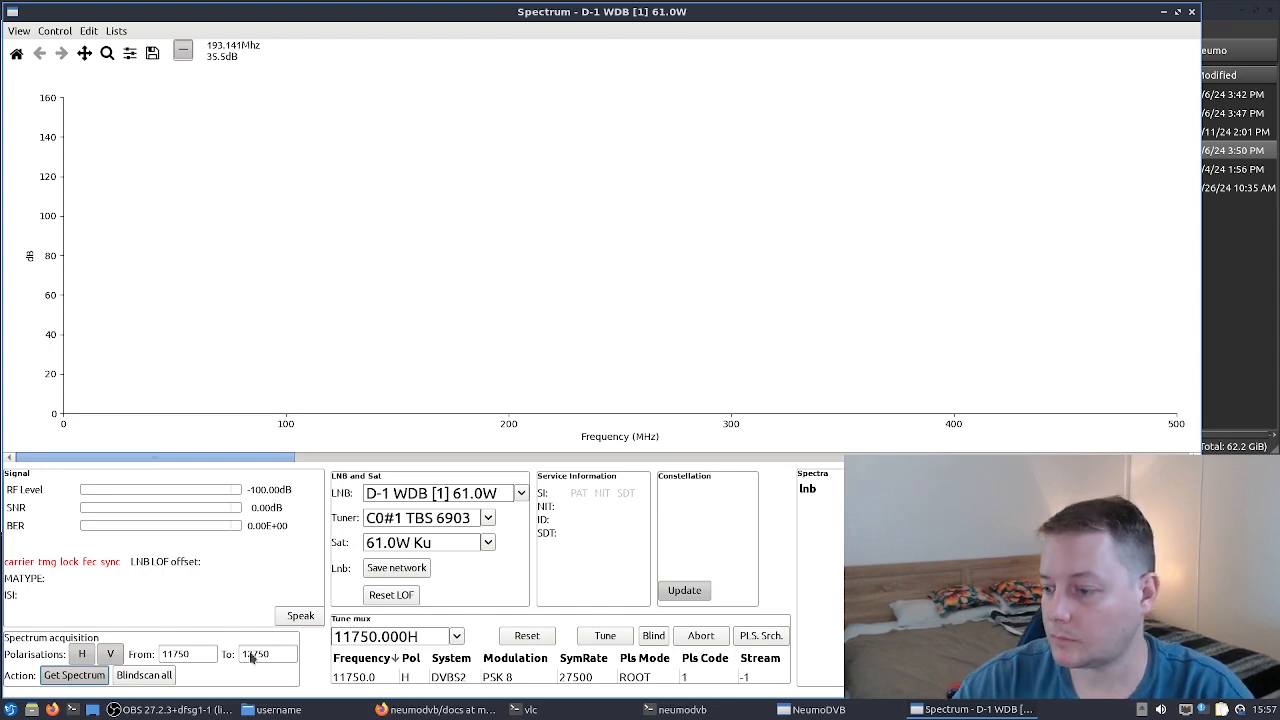
left_click(113, 709)
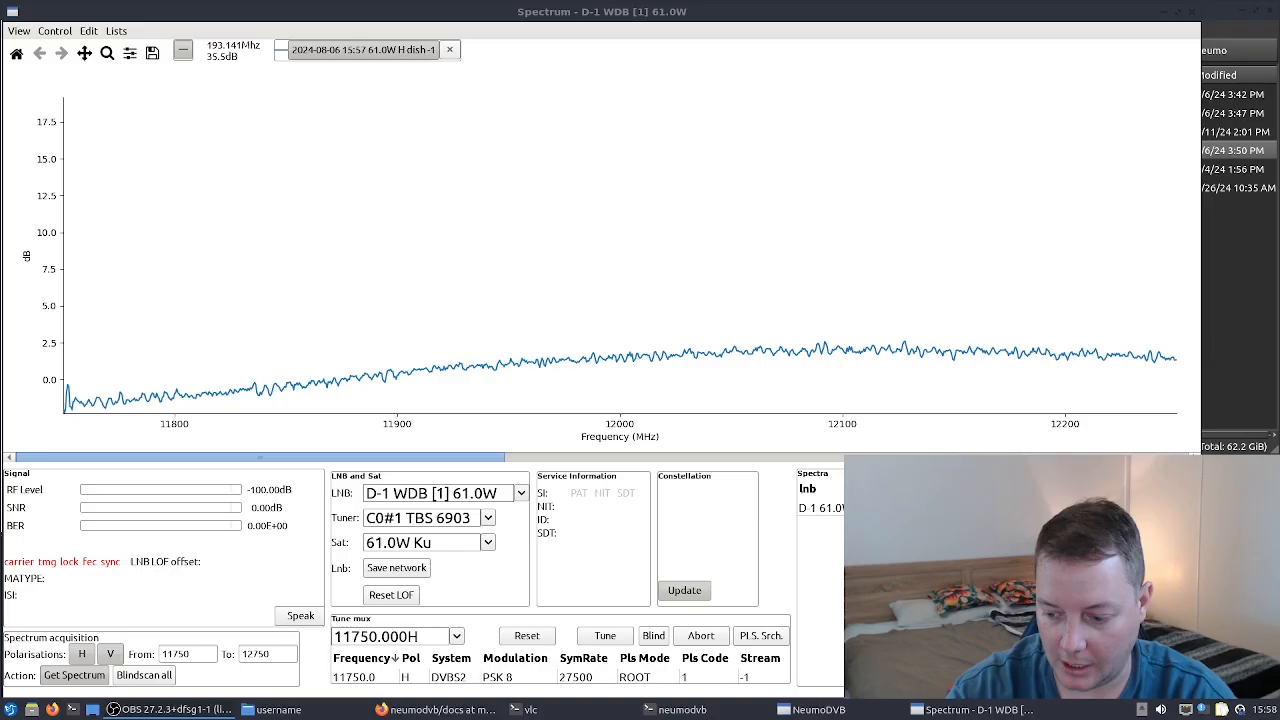
- Scroll through the acquired H and V spectra to examine the detected transponder peaks
left_click_drag(258, 457, 848, 453)
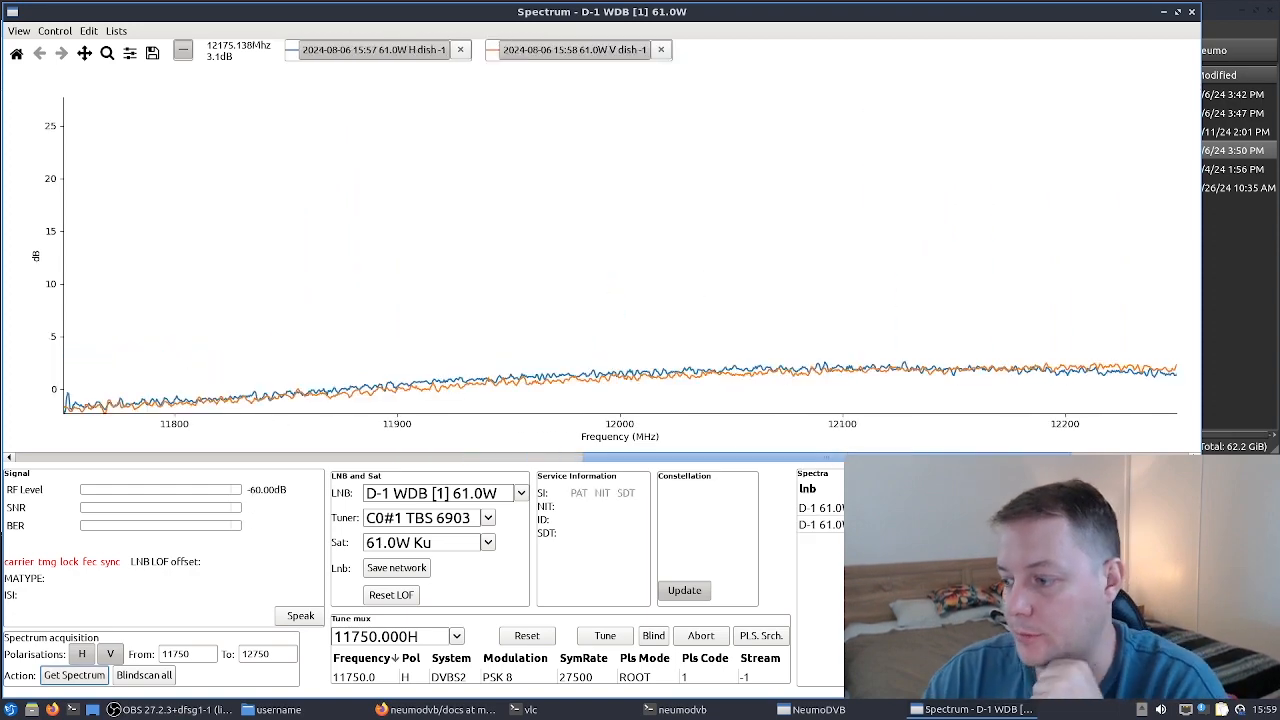
mouse_move(626, 461)
left_mouse_down()
mouse_move(772, 456)
mouse_move(631, 463)
left_mouse_up()
key("alt+Tab")
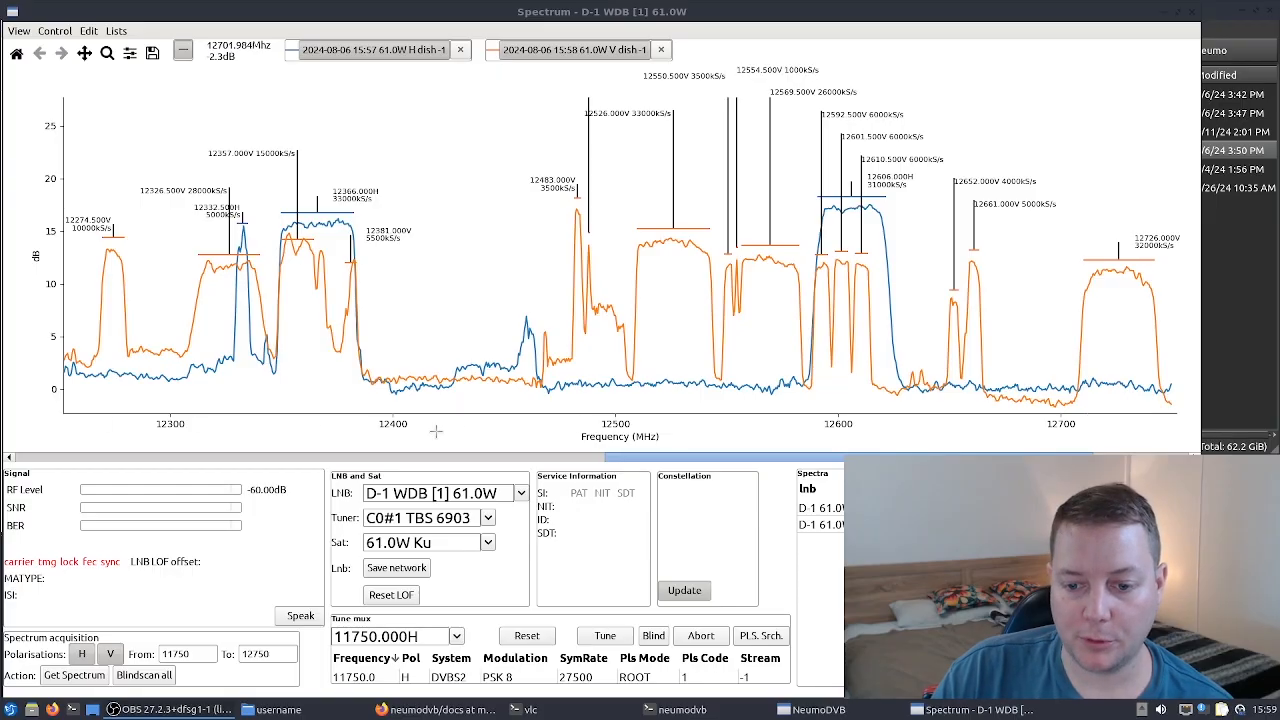
scroll(620, 460, "left", 3)
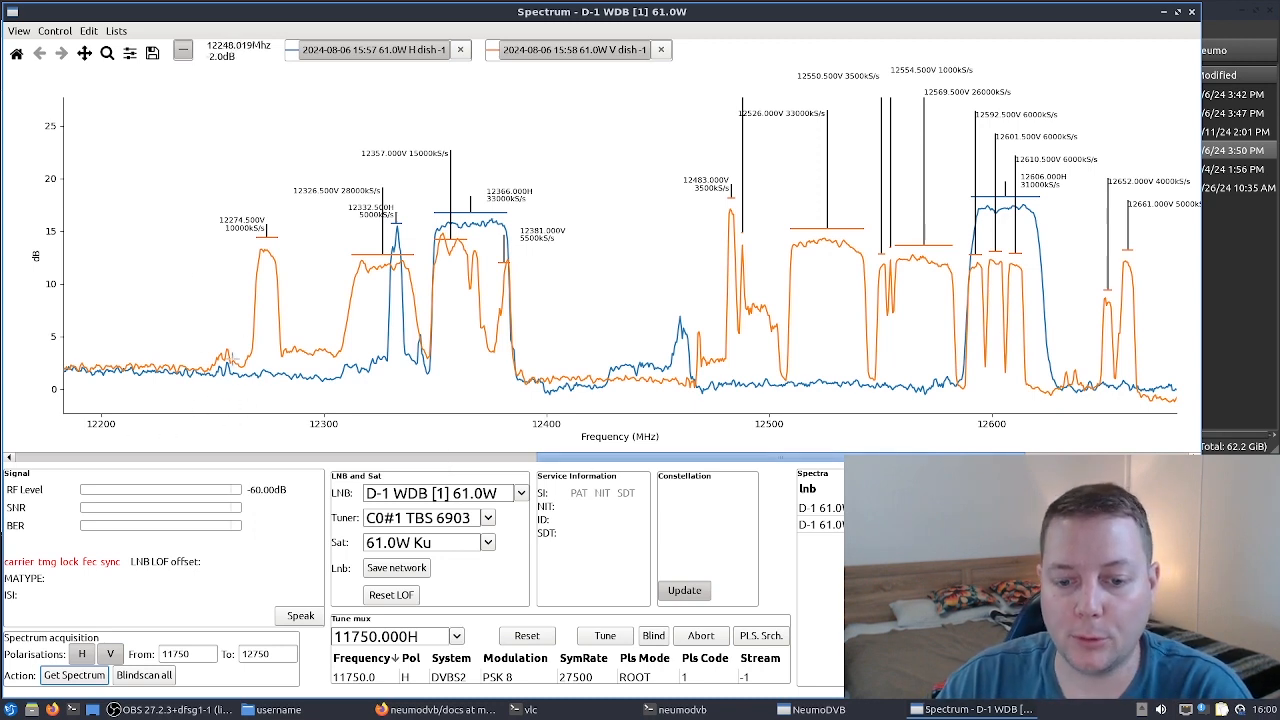
left_click_drag(606, 459, 694, 463)
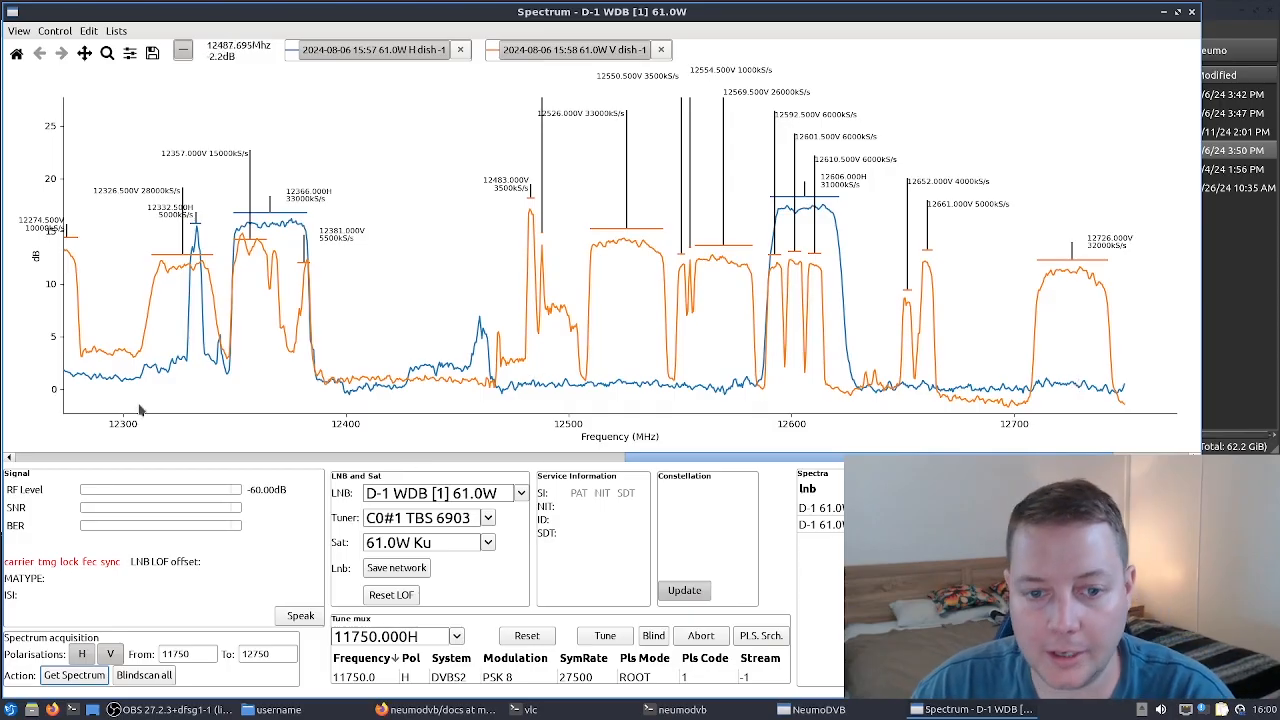
left_click_drag(849, 459, 835, 459)
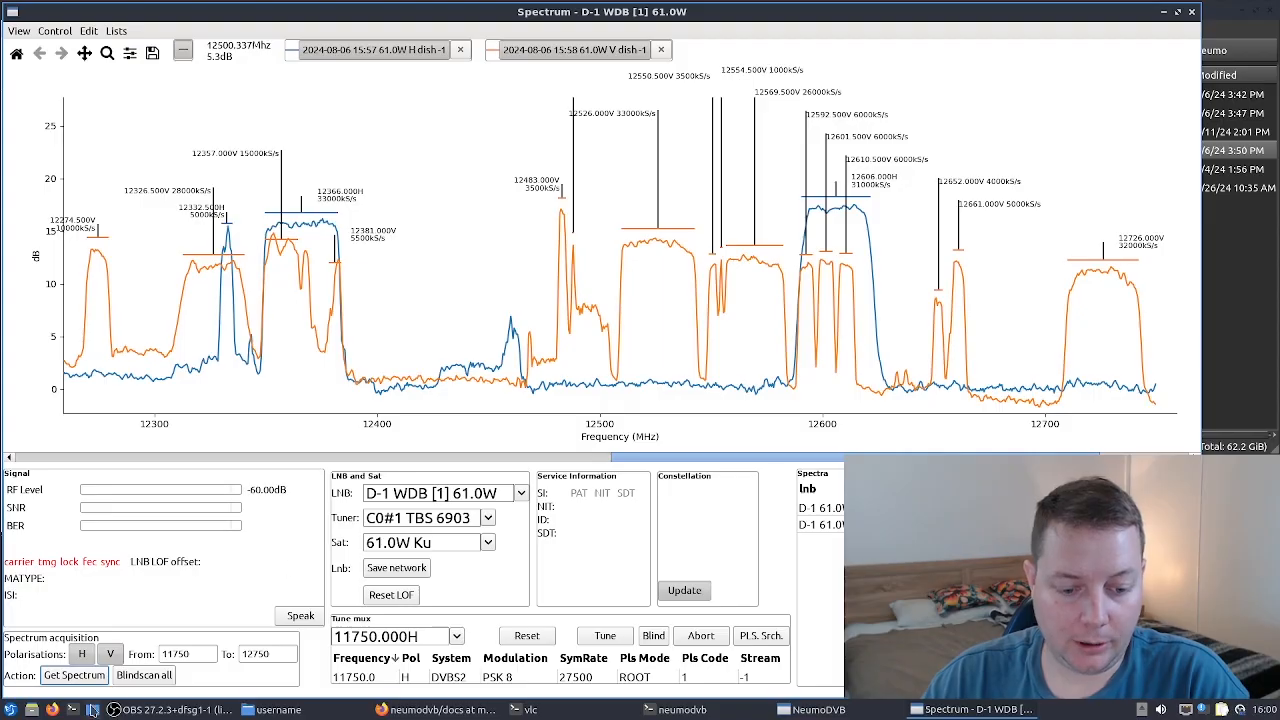
- Start a blind scan of all detected peaks and check its progress status
left_click(146, 676)
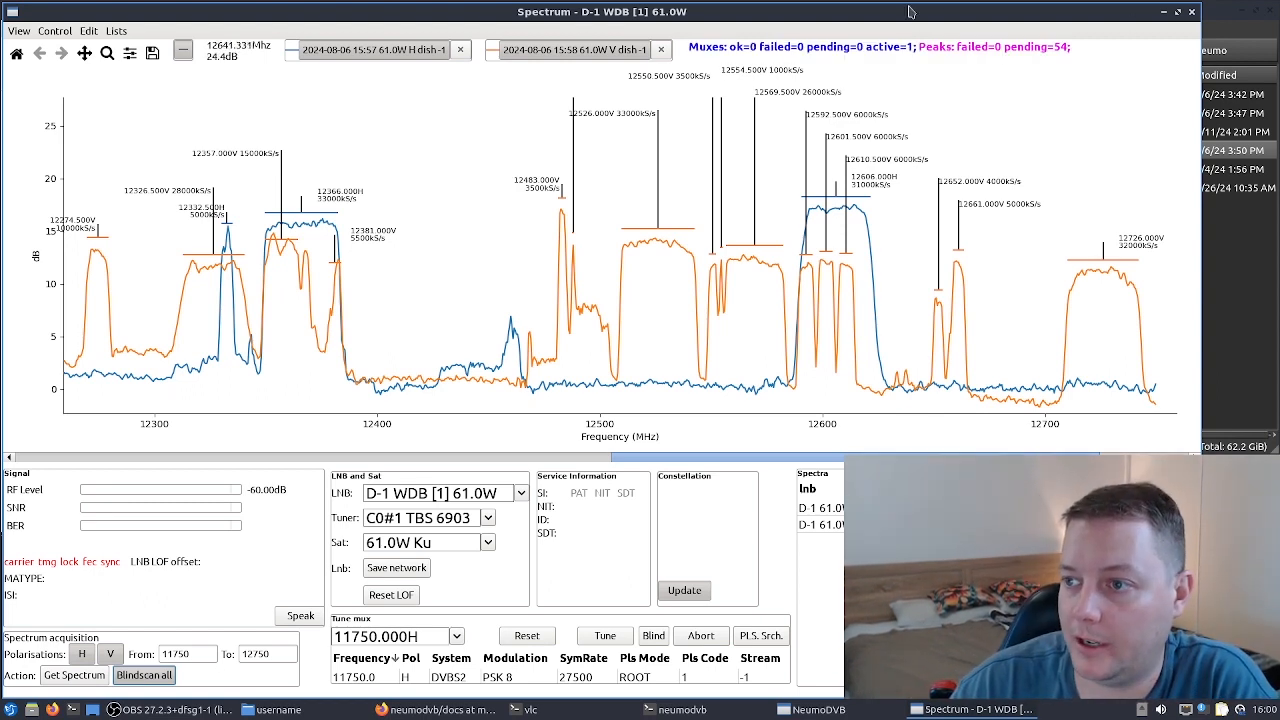
key("alt+Tab")
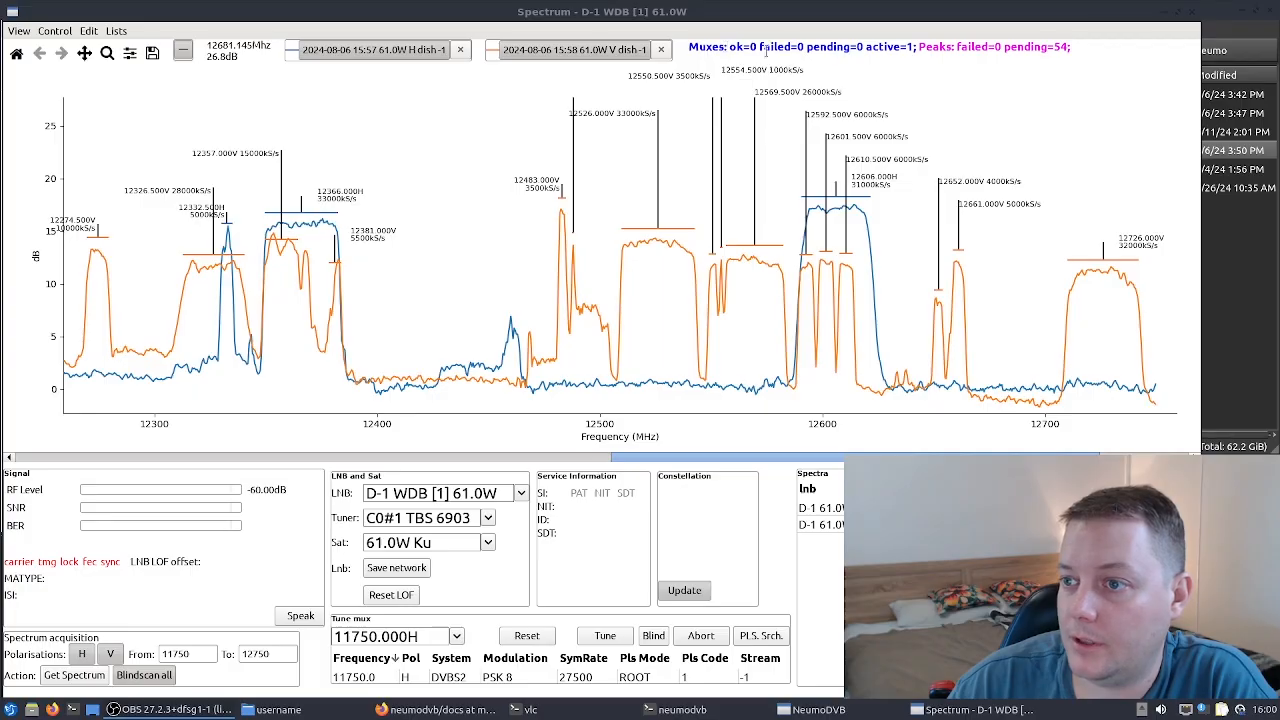
left_click(1057, 46)
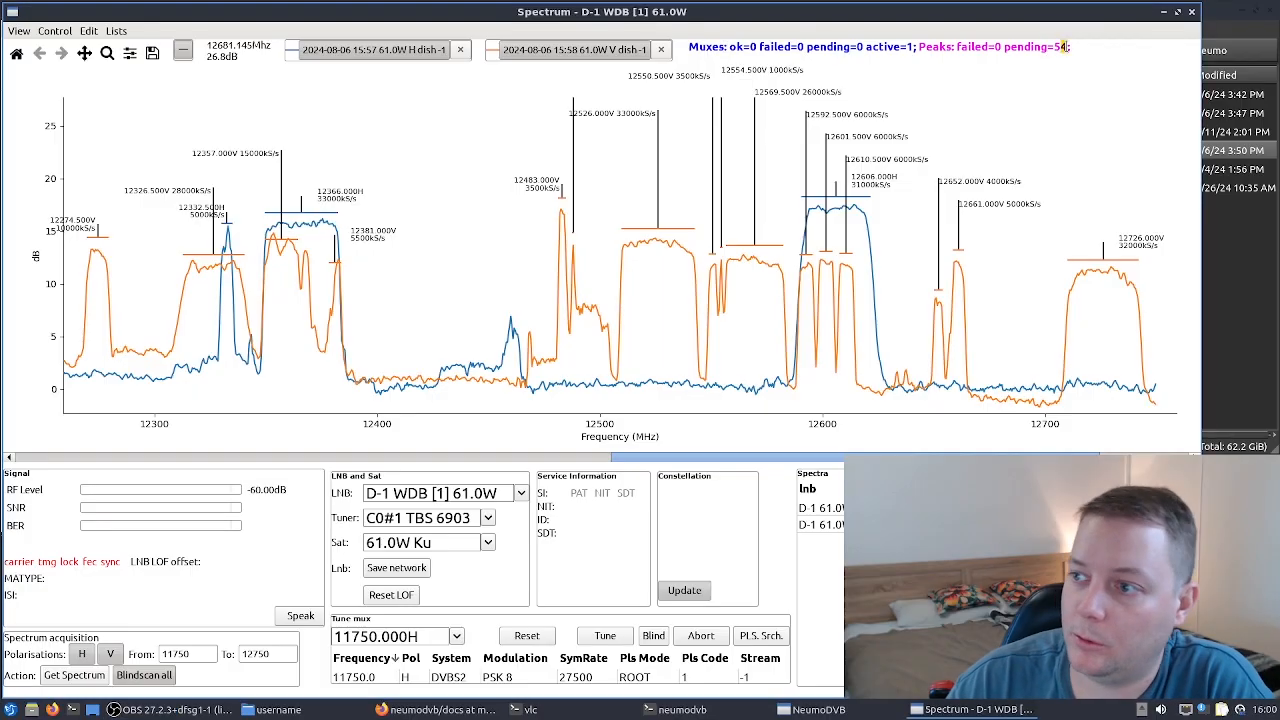
left_click_drag(1054, 46, 1069, 46)
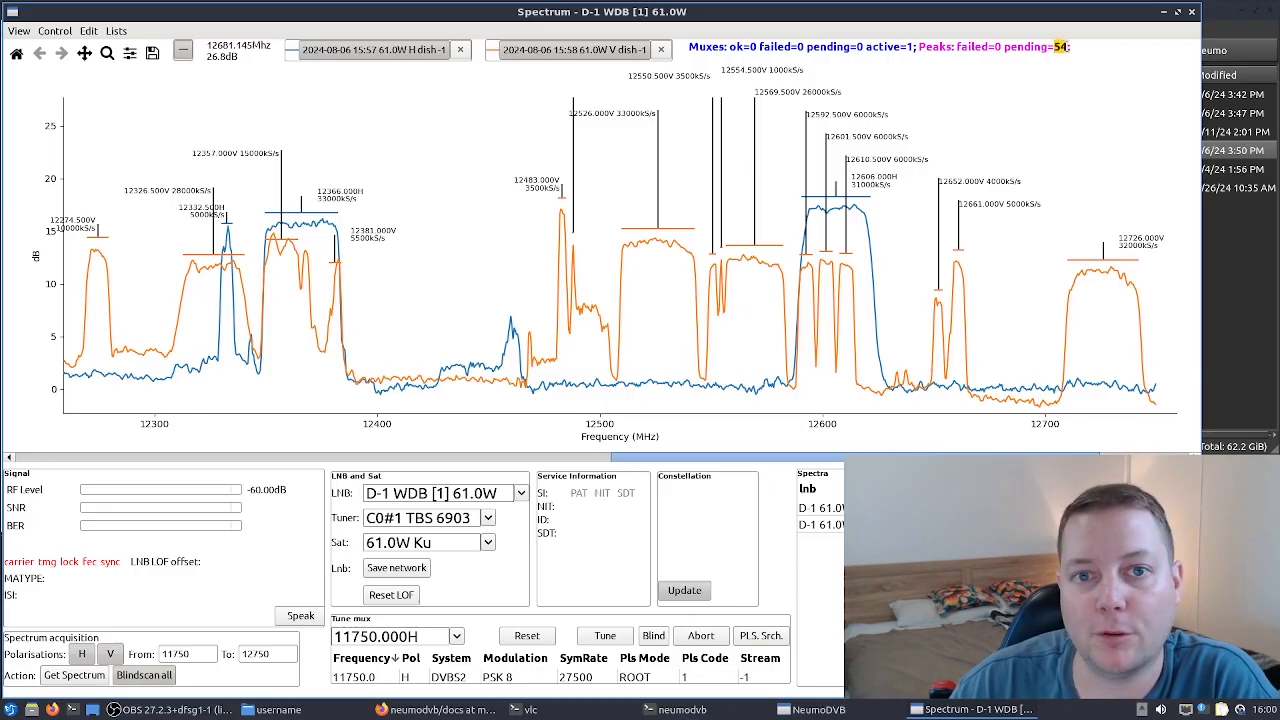
left_click(1057, 46)
double_click(1063, 46)
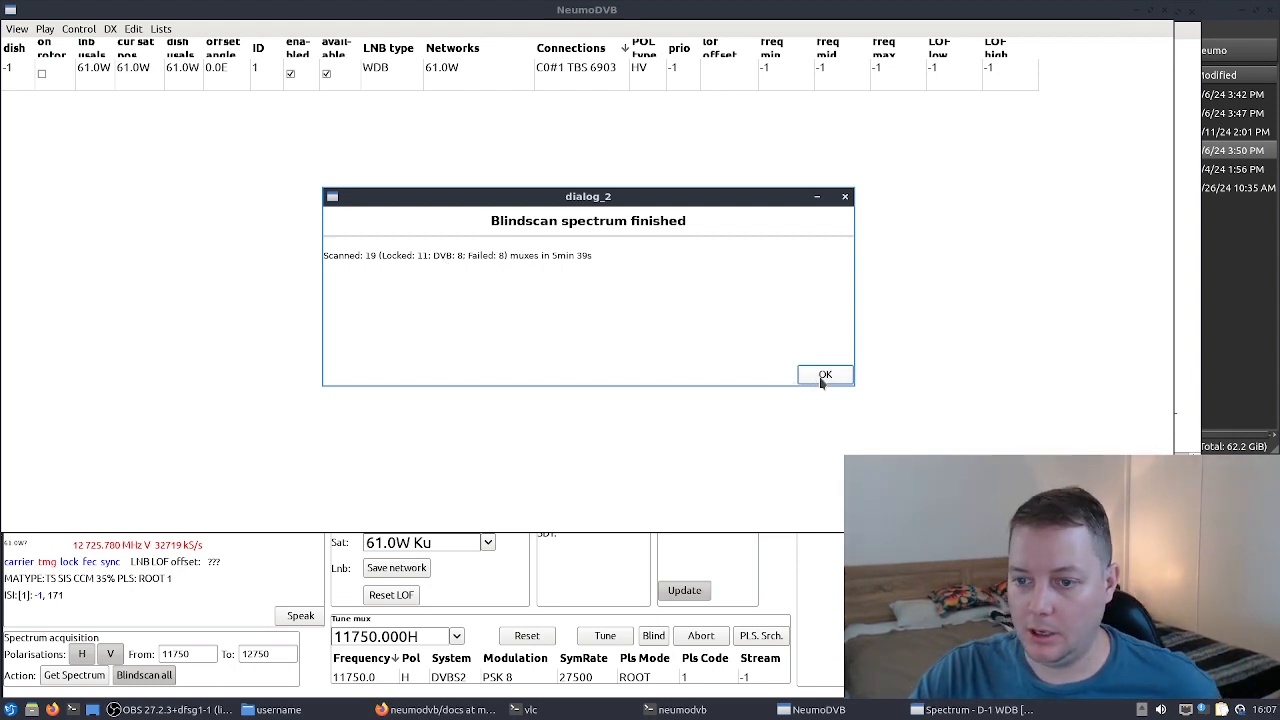
- Dismiss the finished blind scan dialog and browse the list of found muxes in the spectrum window
left_click(823, 377)
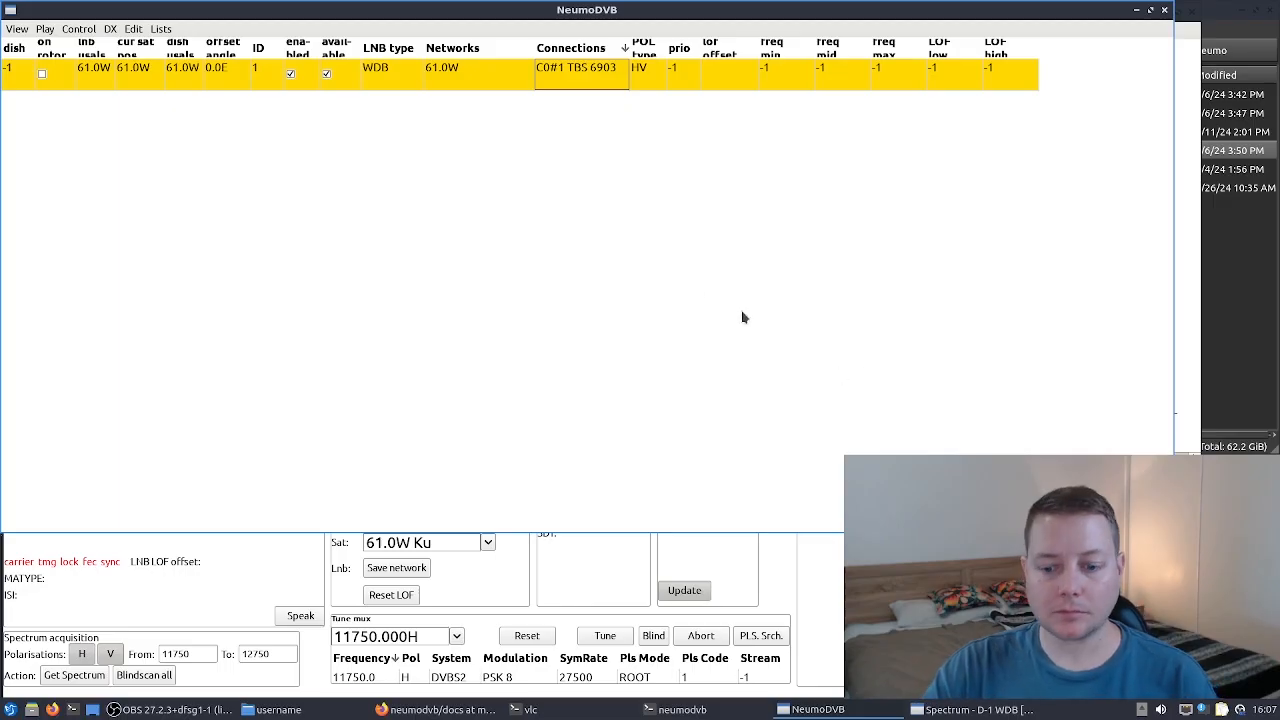
left_click(960, 709)
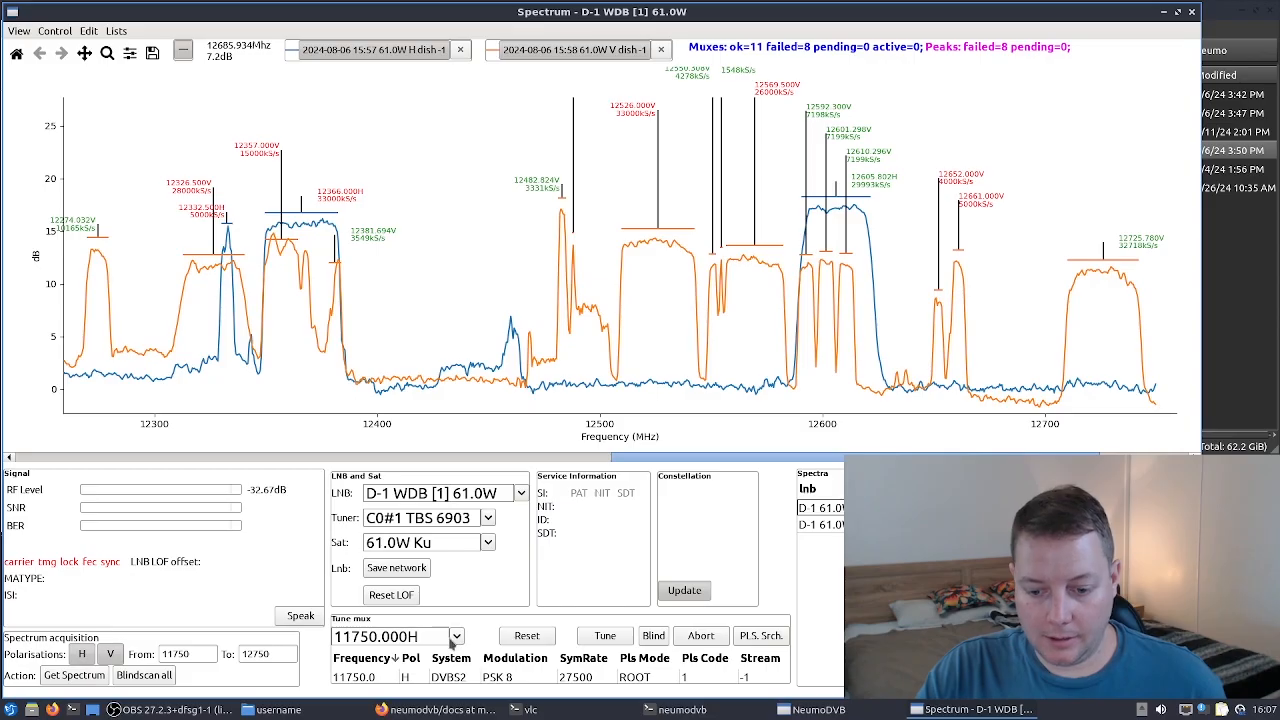
left_click(456, 638)
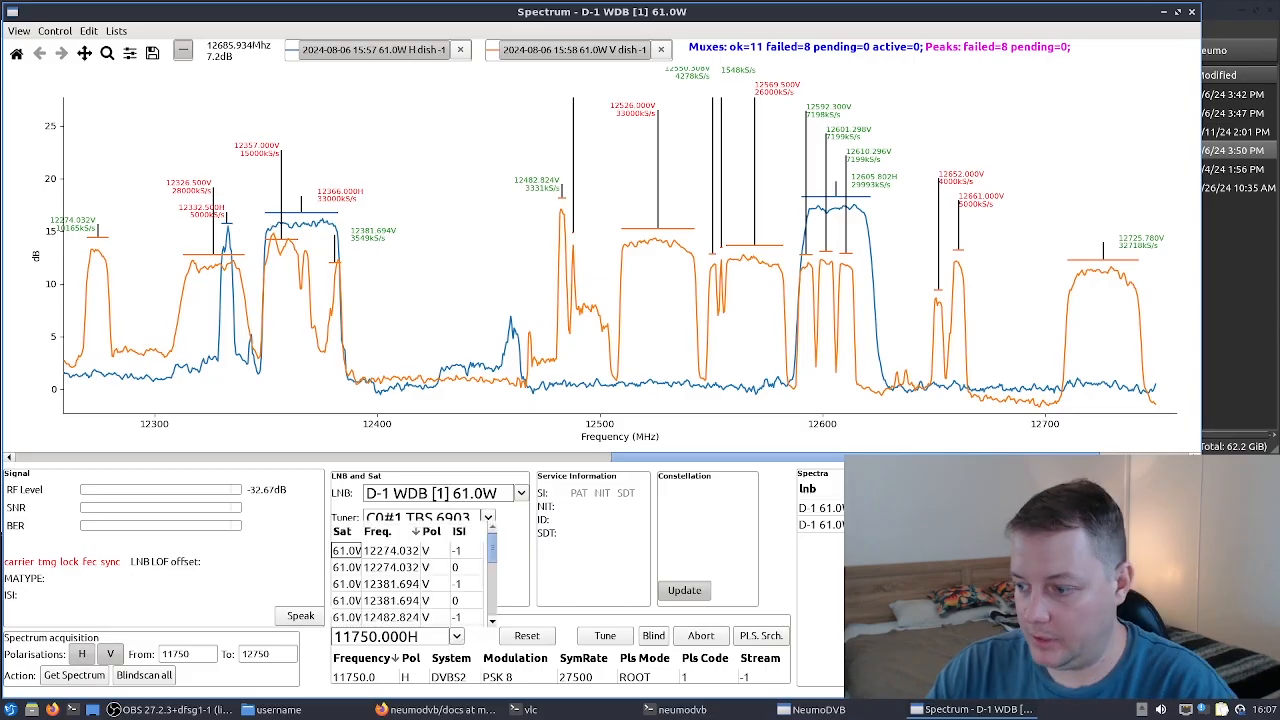
key("Escape")
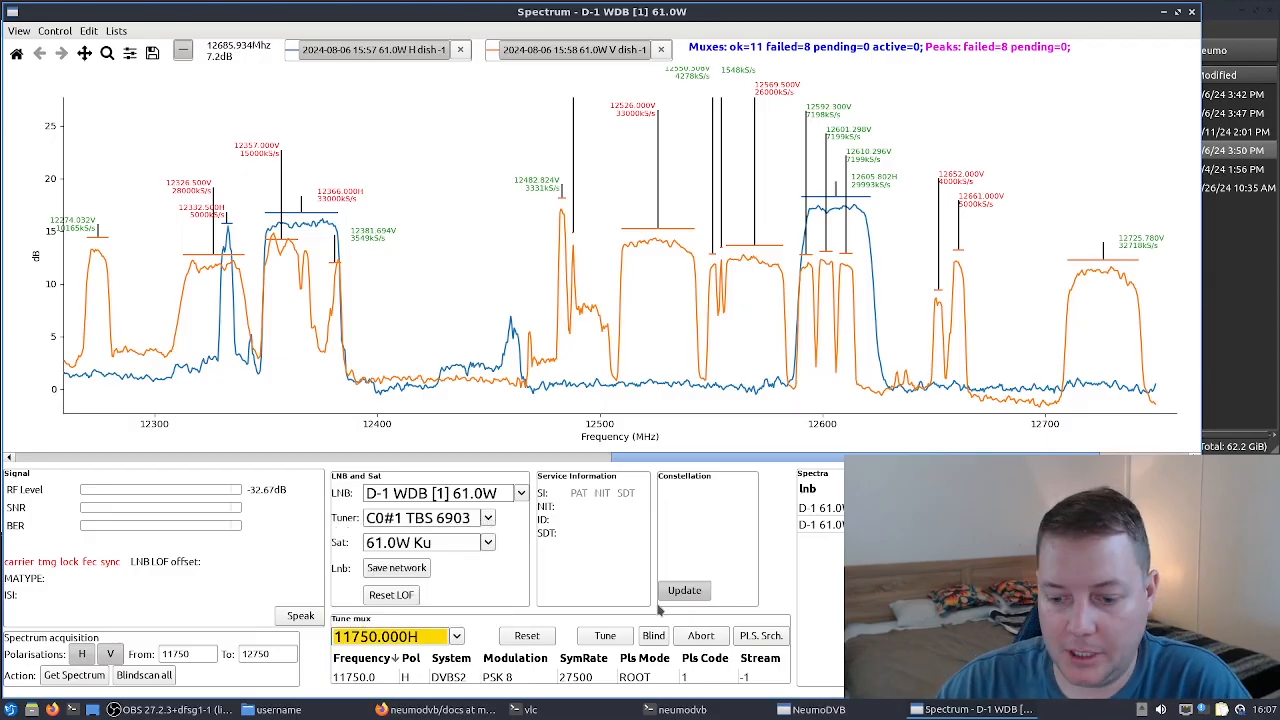
left_click(456, 637)
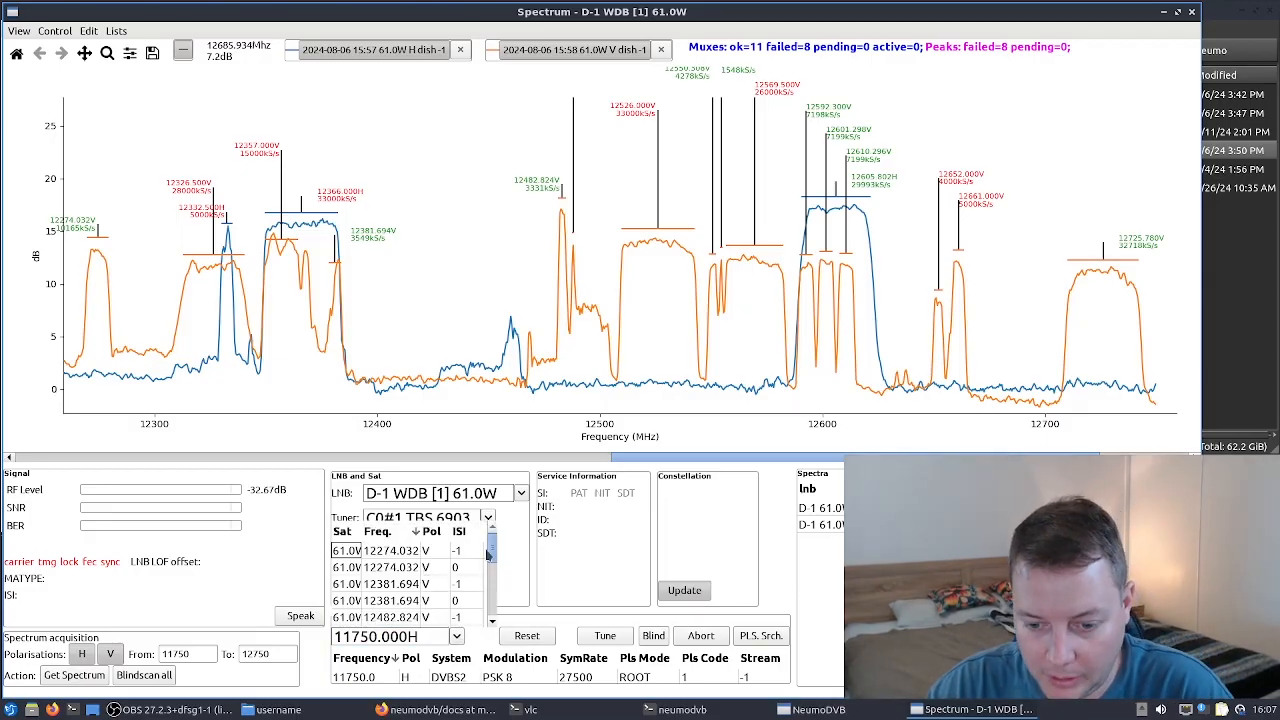
mouse_move(494, 562)
left_mouse_down()
mouse_move(495, 612)
mouse_move(493, 563)
left_mouse_up()
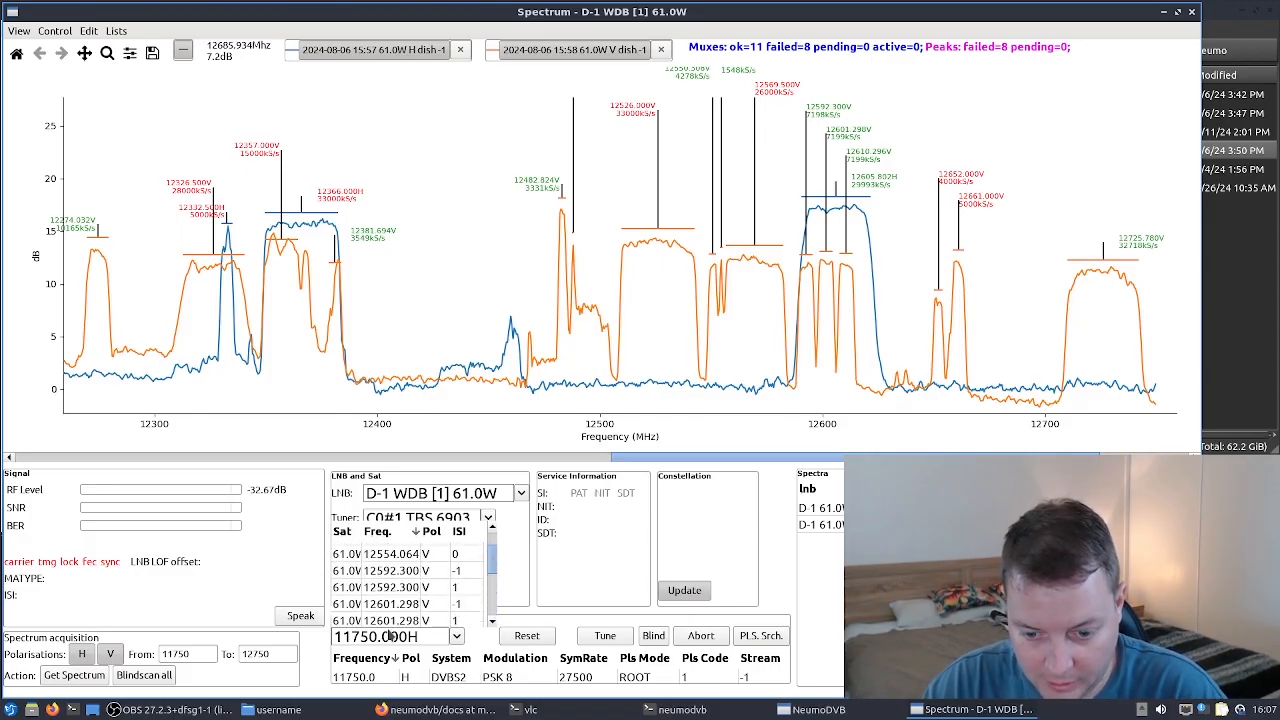
left_click(346, 618)
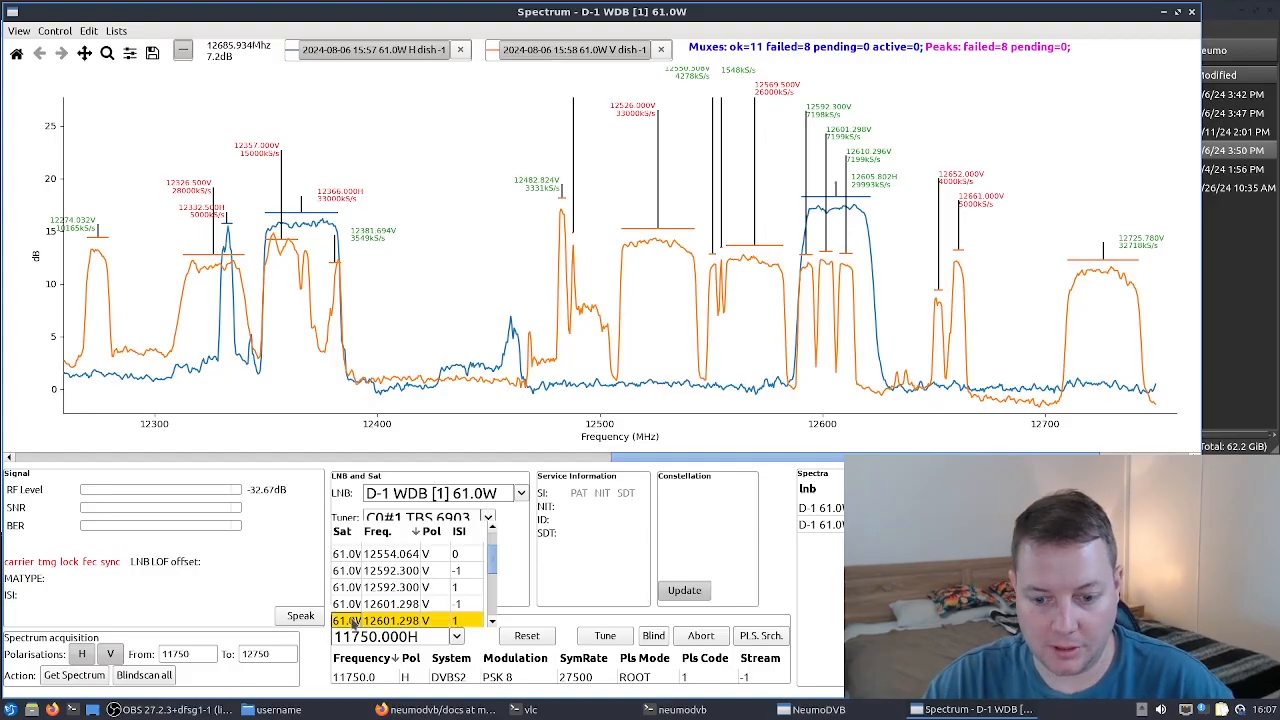
left_click(480, 645)
left_click(455, 637)
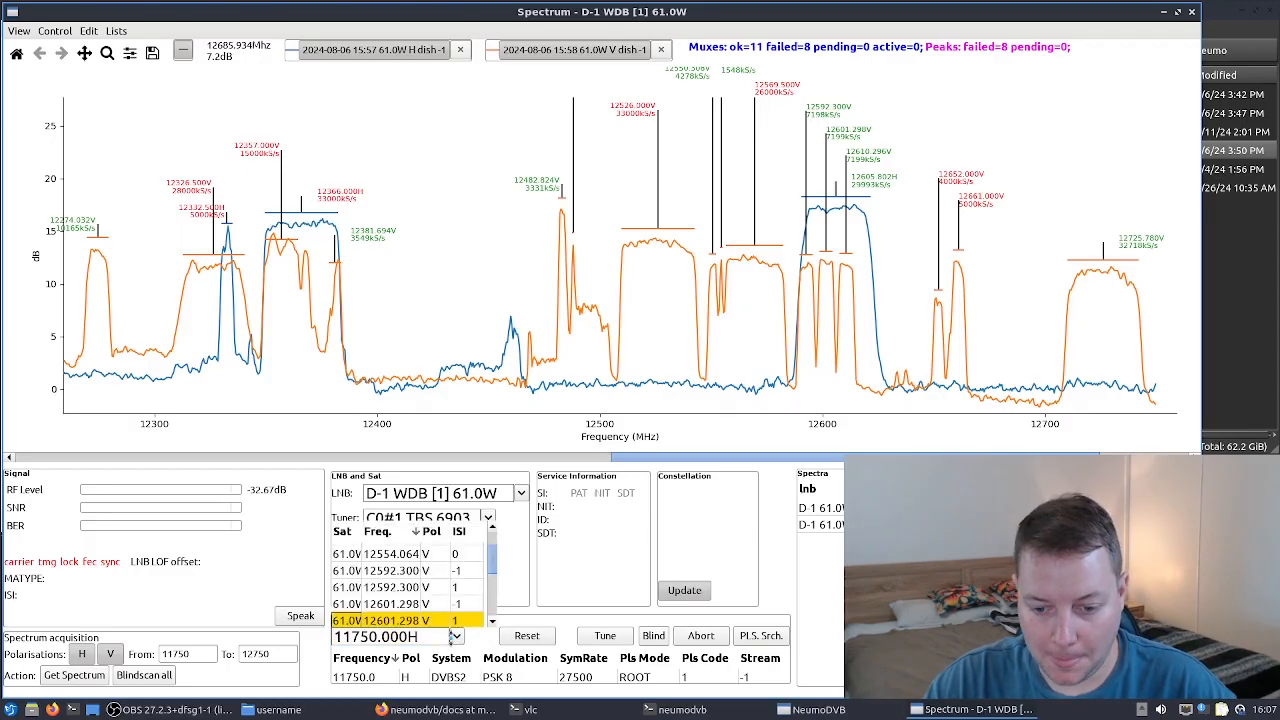
left_click(418, 640)
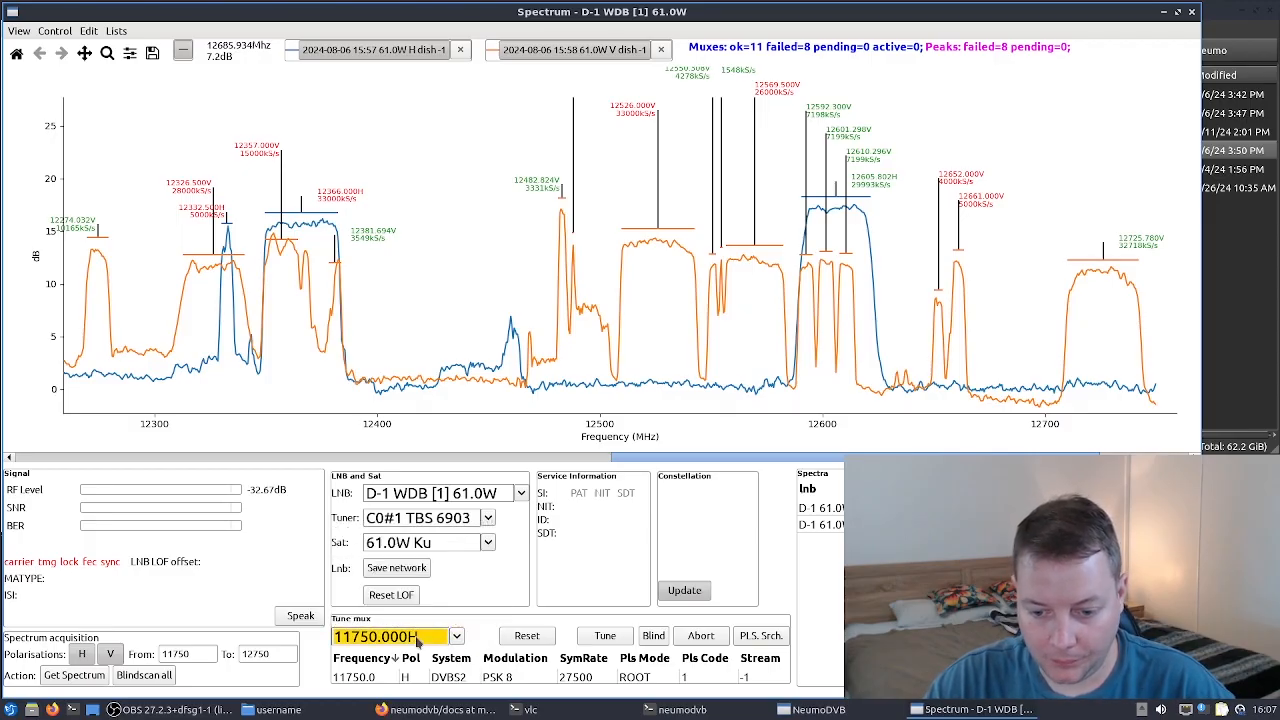
- Set the frequency of the manual tune mux entry to 12606 MHz
left_click(396, 676)
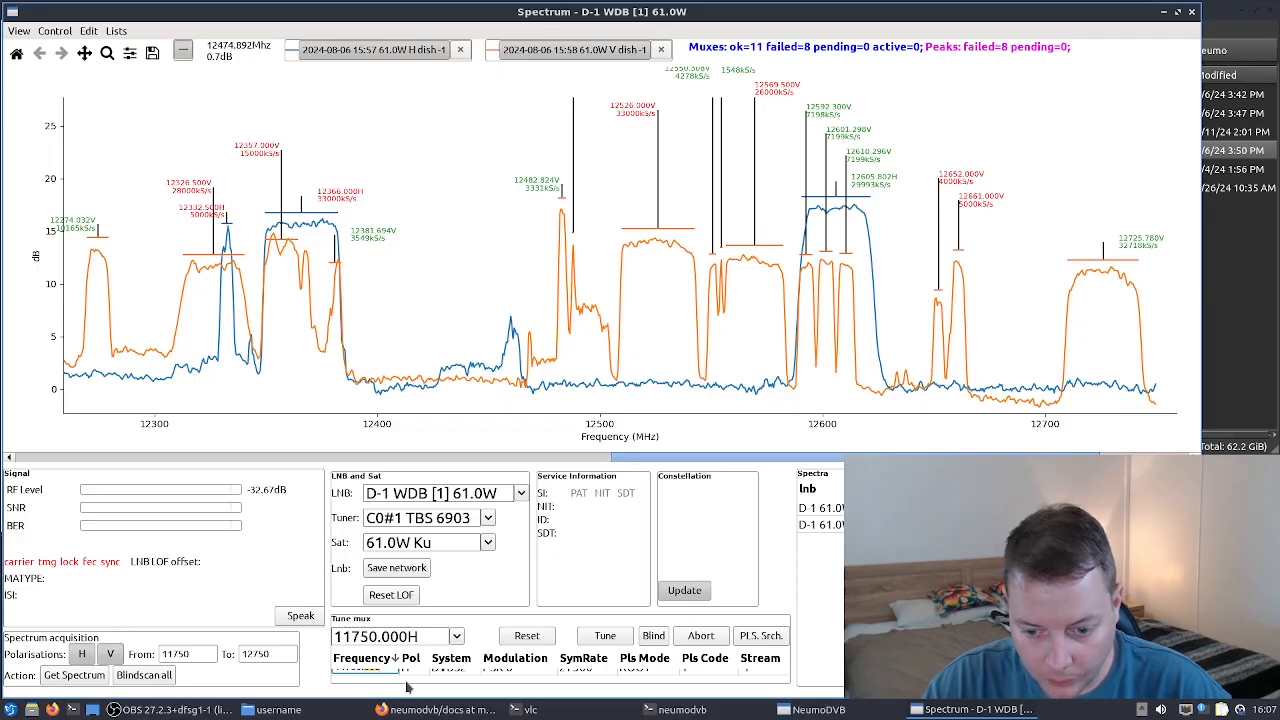
left_click(604, 680)
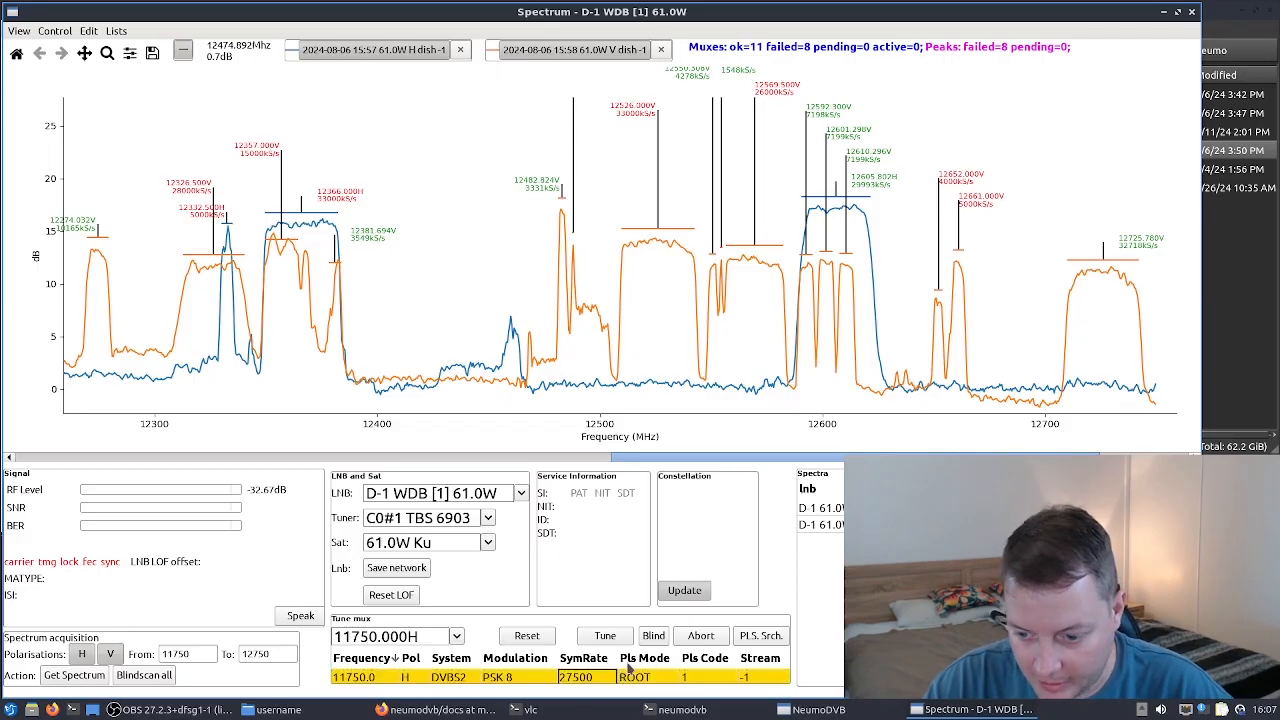
scroll(372, 680, "down", 1)
left_click(376, 677)
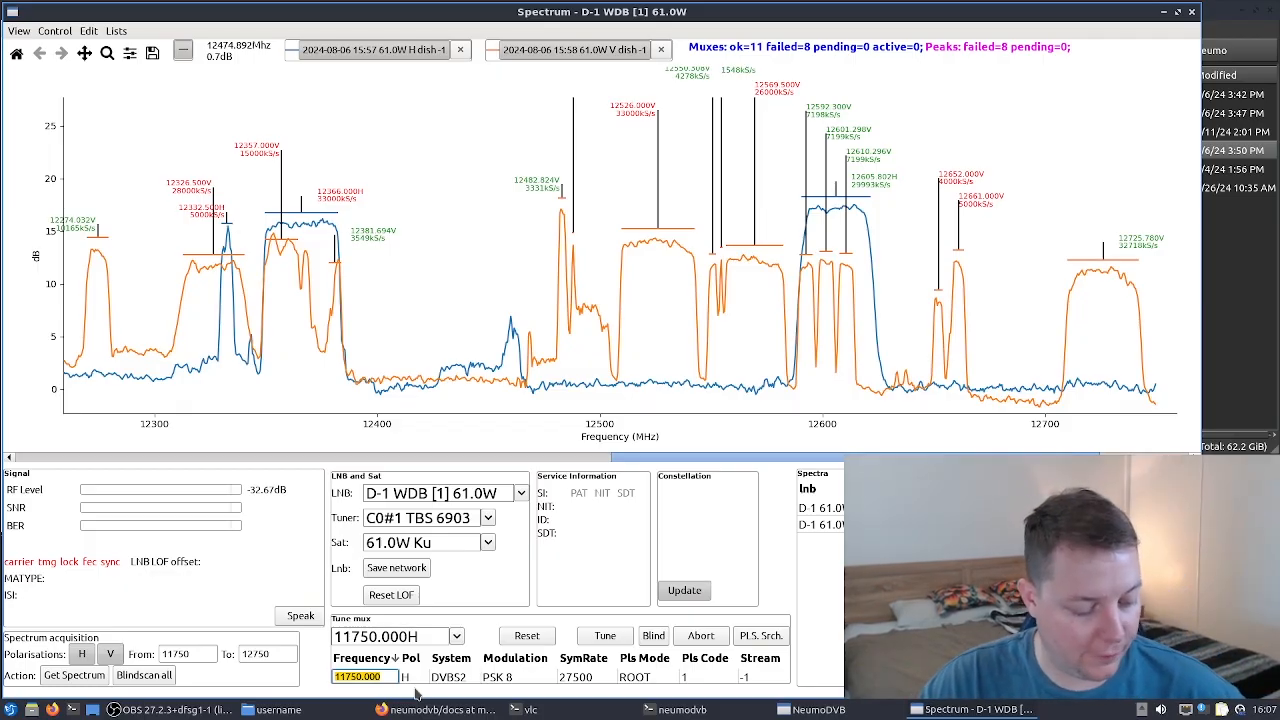
type("12606")
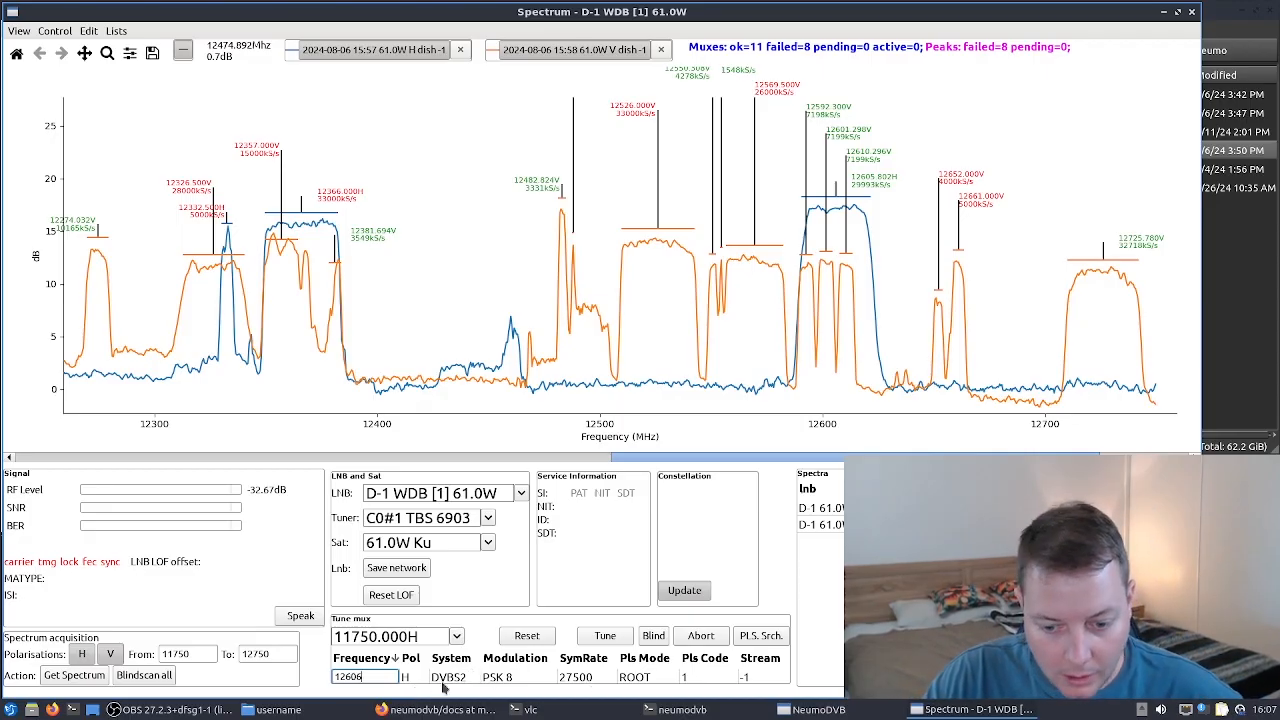
left_click(413, 680)
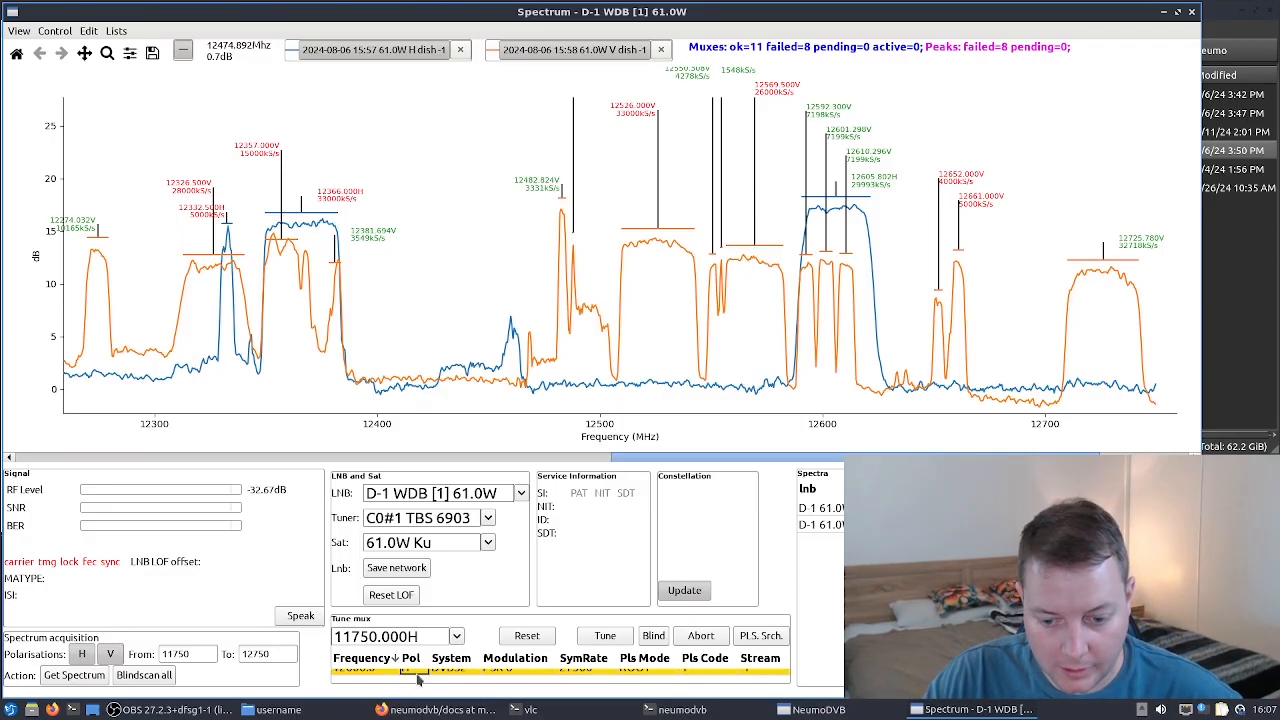
- Set the mux's symbol rate to 30000 and tune to it
double_click(574, 676)
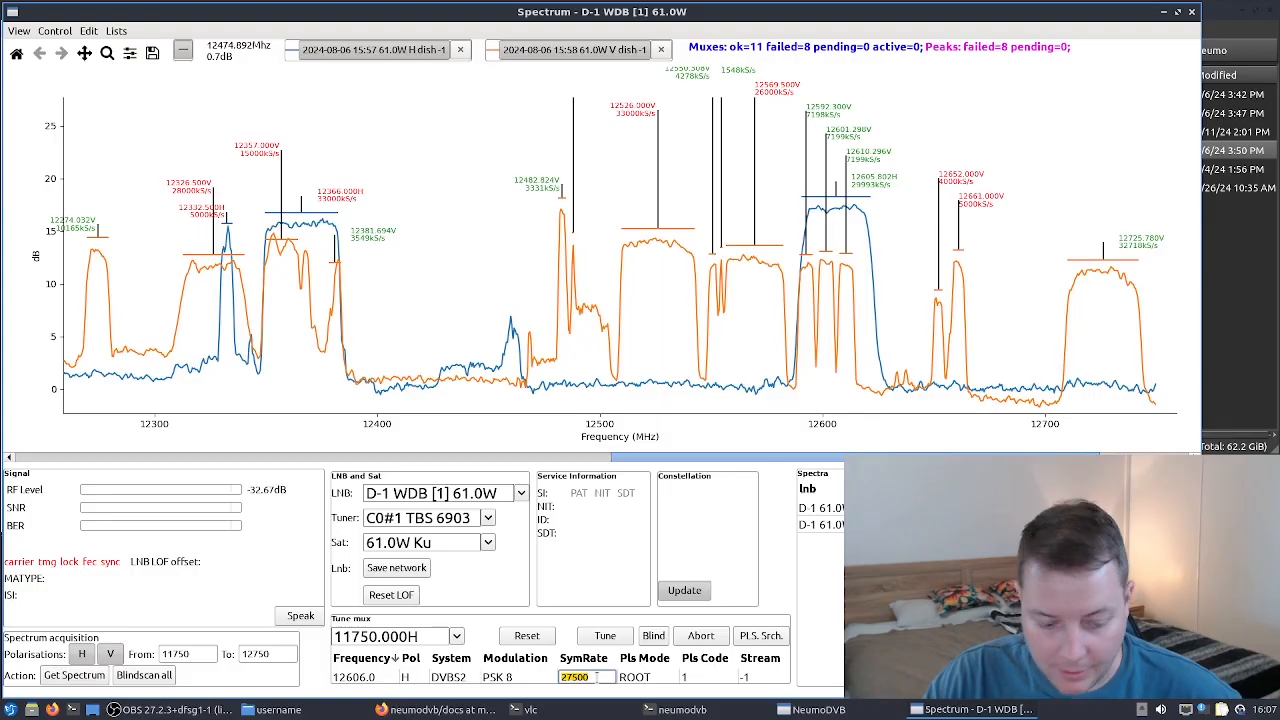
type("30000")
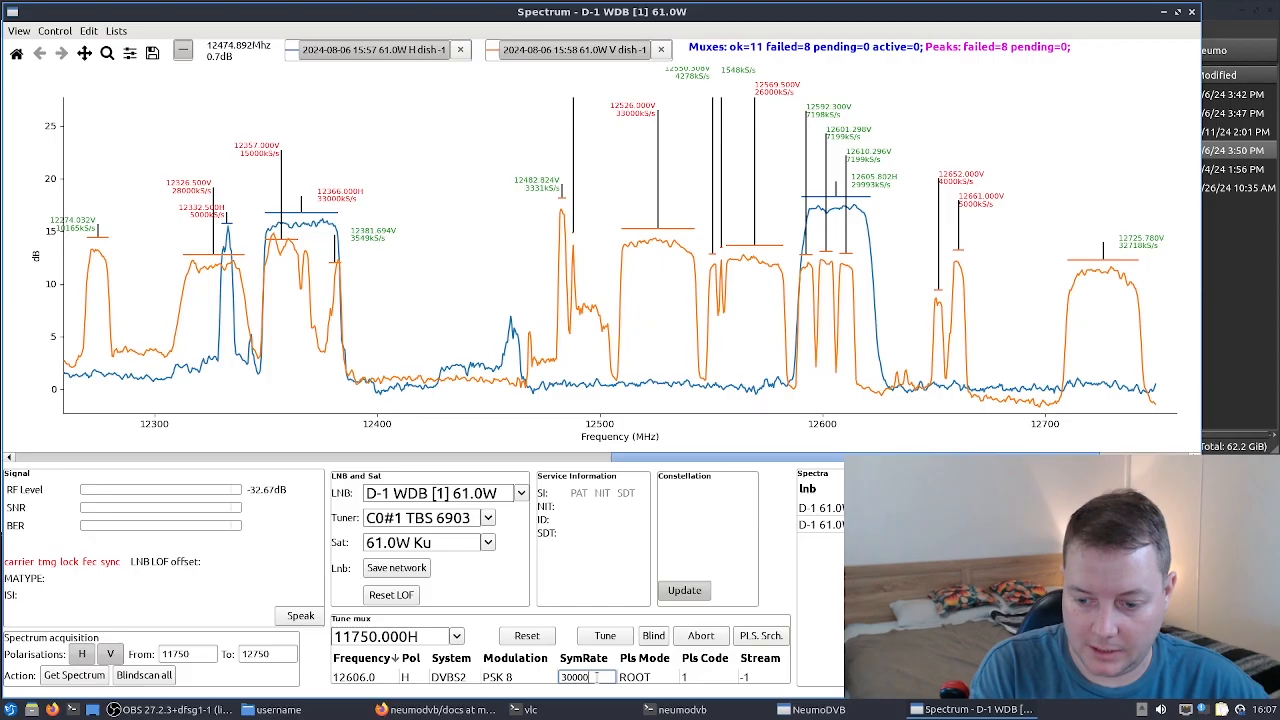
key("Return")
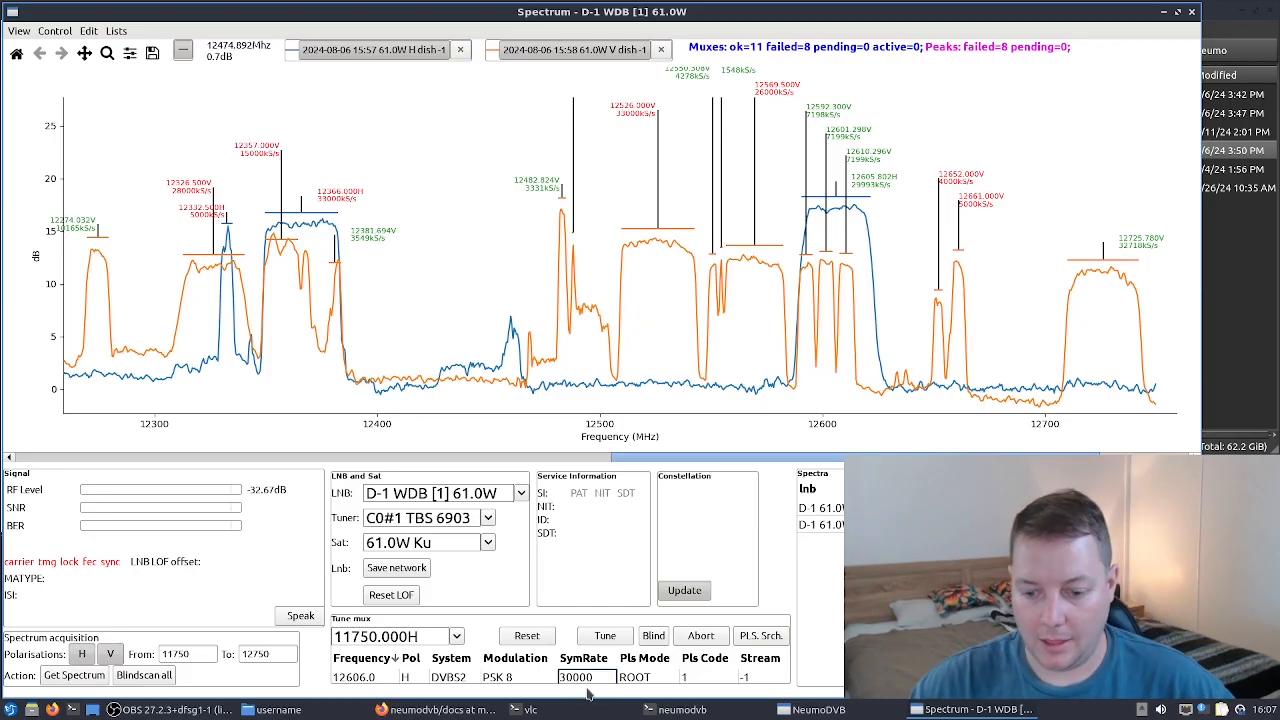
left_click(405, 678)
left_click(622, 637)
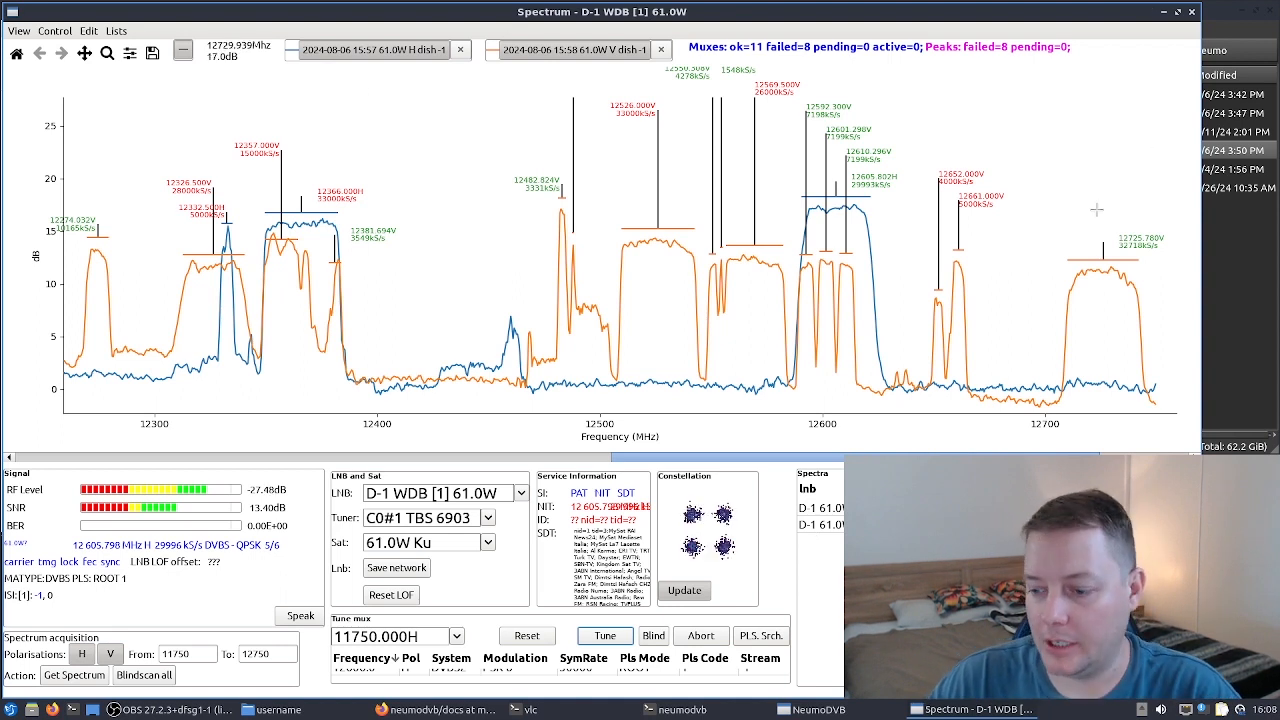
- Close the spectrum window and open the list of found services
left_click(1192, 13)
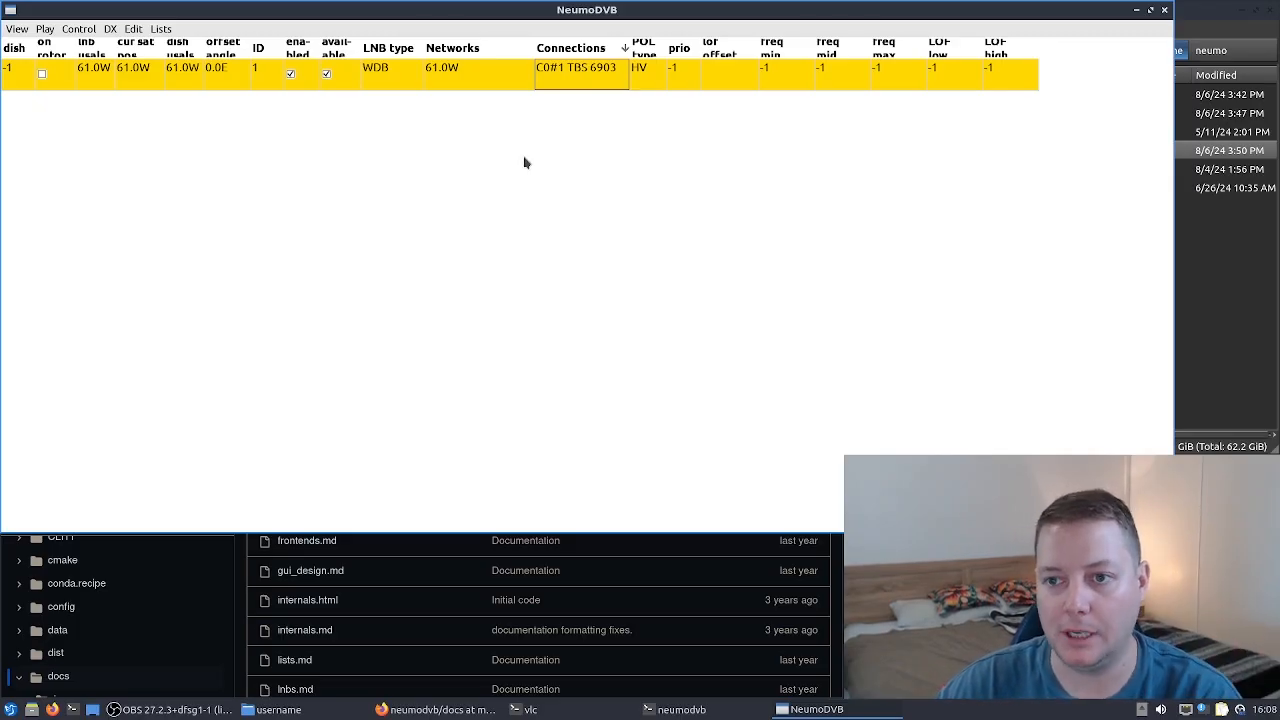
left_click(162, 30)
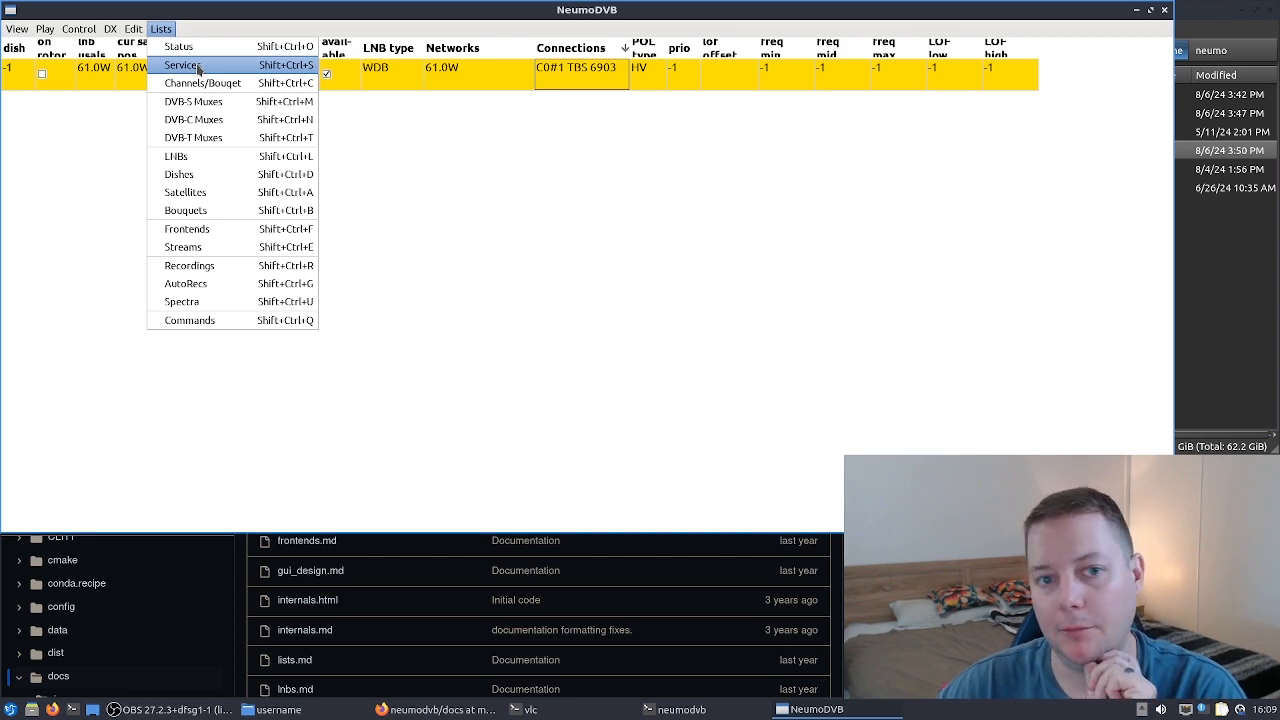
left_click(183, 65)
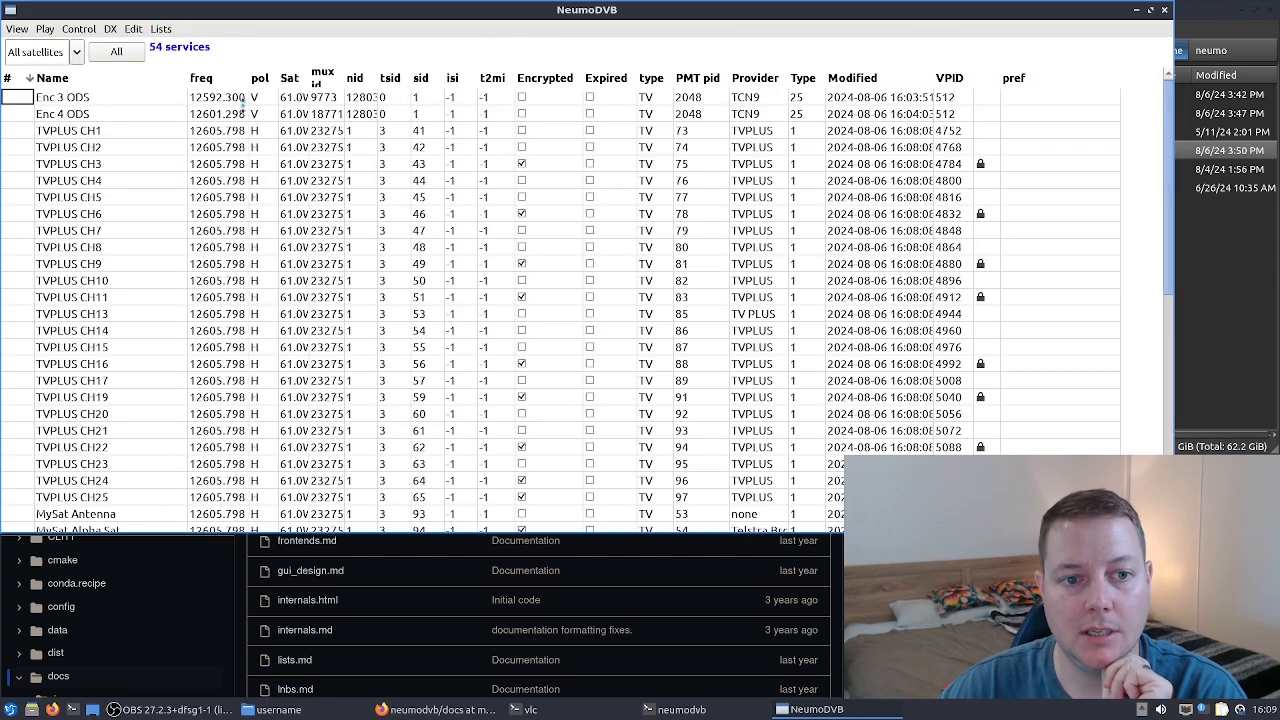
key("Down")
key("Down")
key("Down")
key("Down")
key("Down")
key("Down")
key("Down")
key("Down")
key("Down")
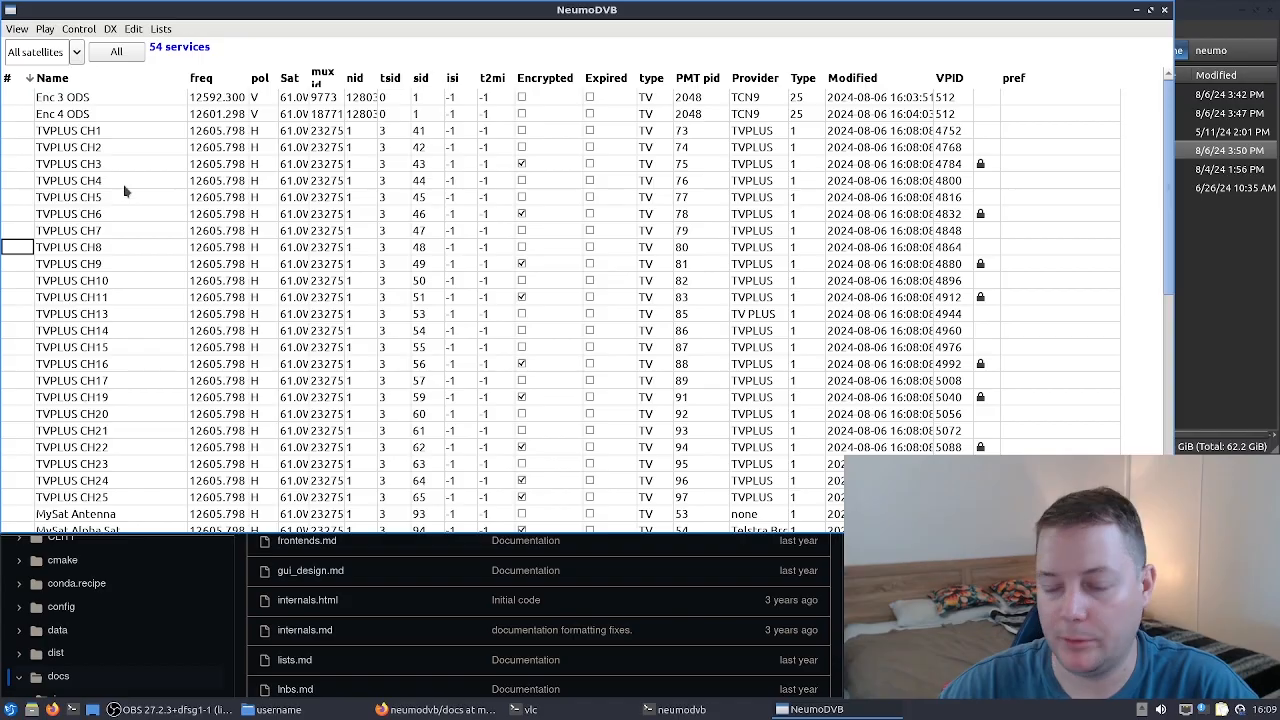
- Scroll through the services list to examine the found channels, providers and encryption status
left_click(75, 99)
left_click(75, 114)
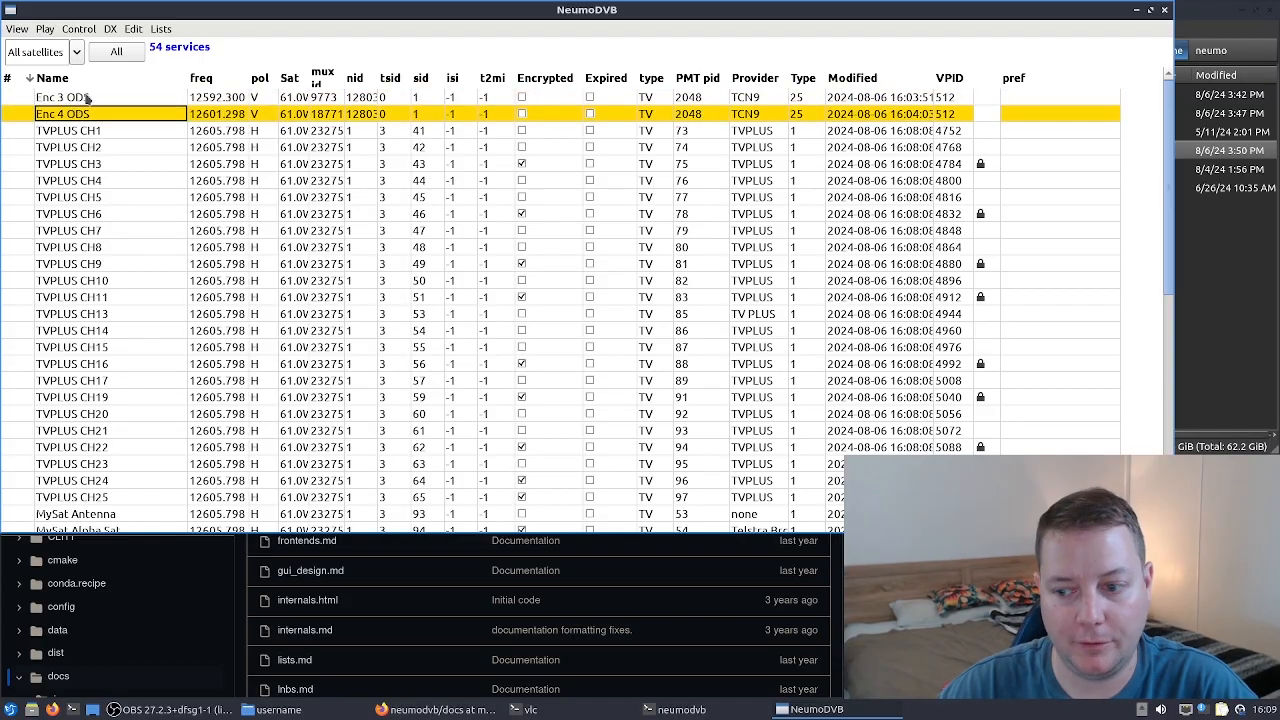
left_click(87, 97)
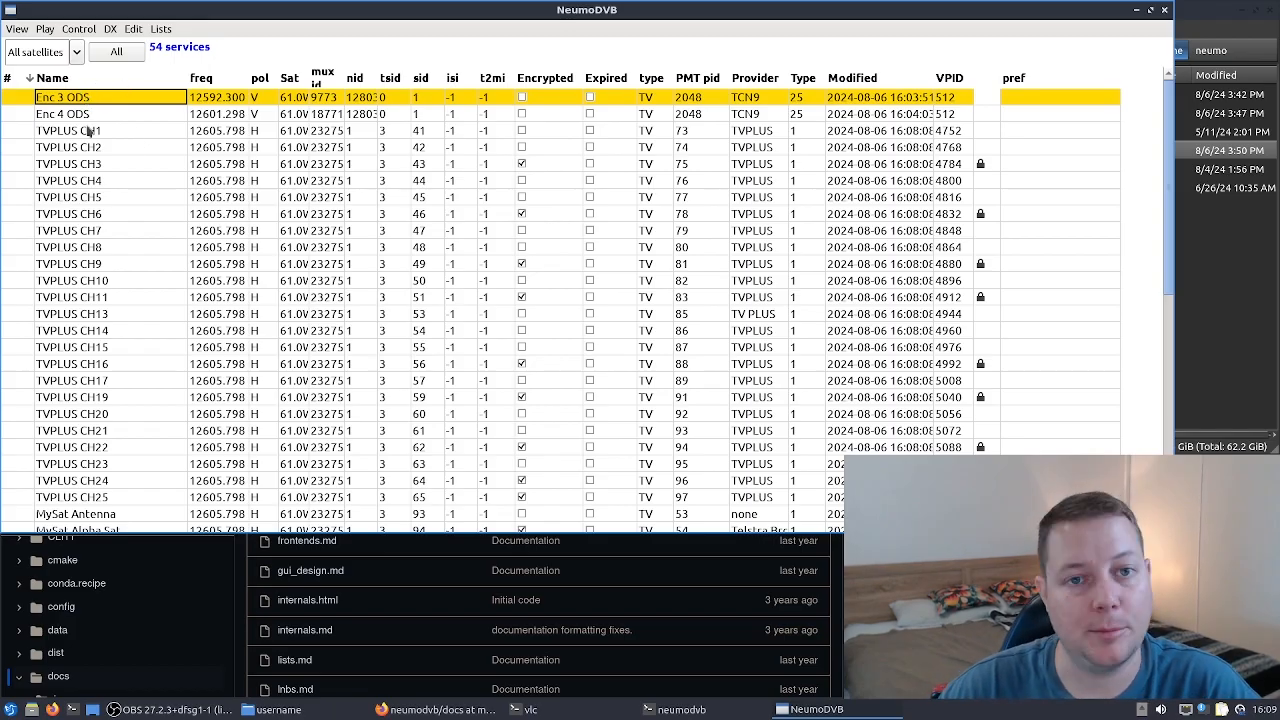
left_click(80, 115)
scroll(130, 300, "down", 1)
scroll(142, 303, "down", 4)
scroll(205, 158, "down", 1)
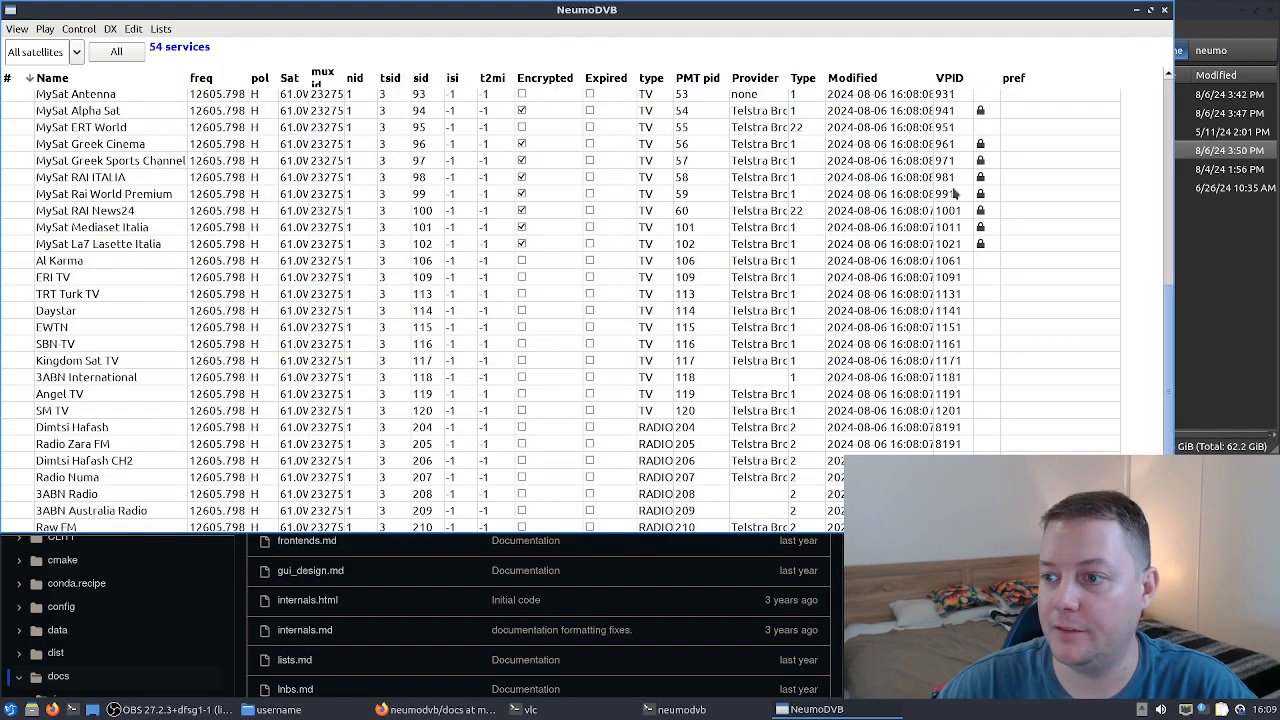
left_click(986, 111)
left_click(985, 146)
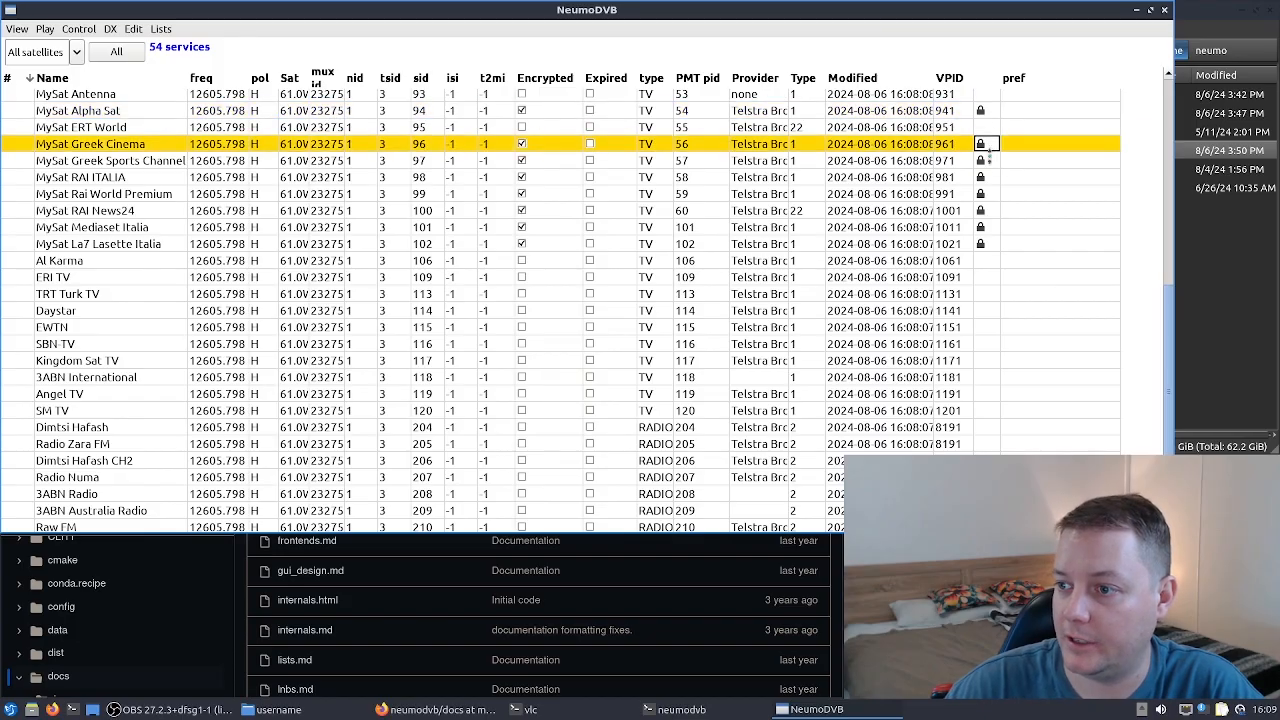
left_click(987, 162)
left_click(989, 178)
left_click(987, 195)
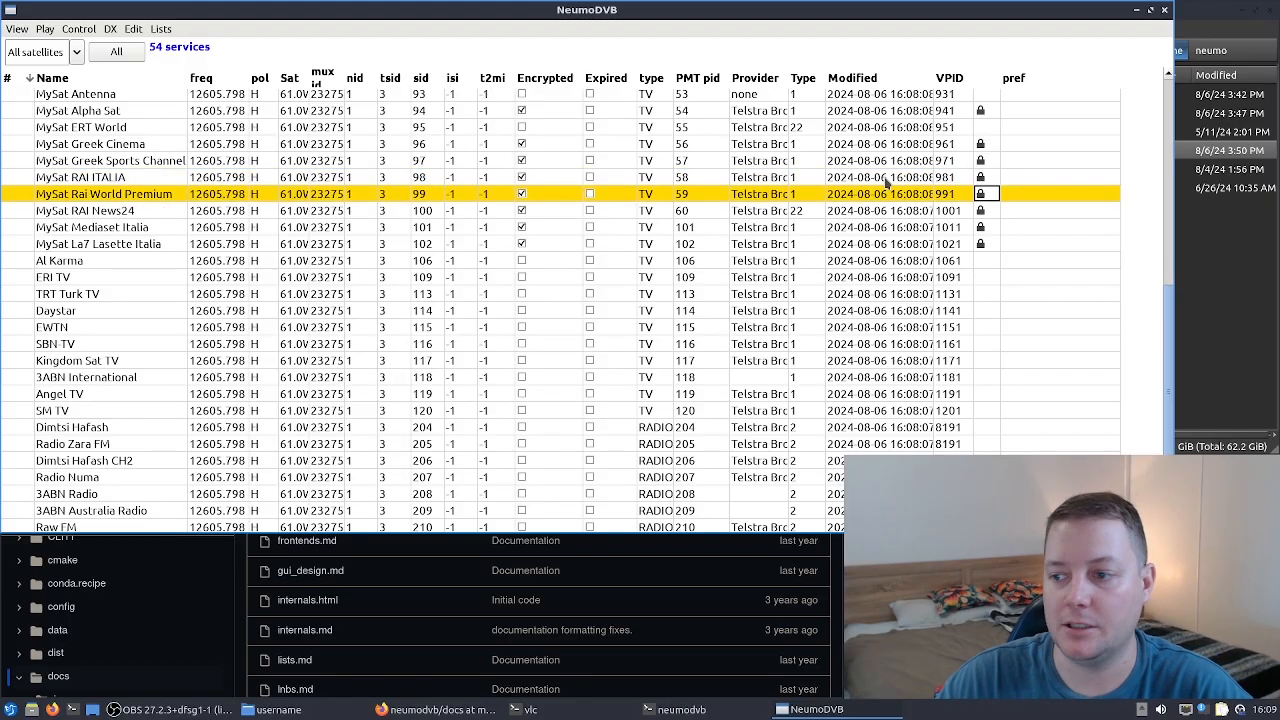
left_click(926, 198)
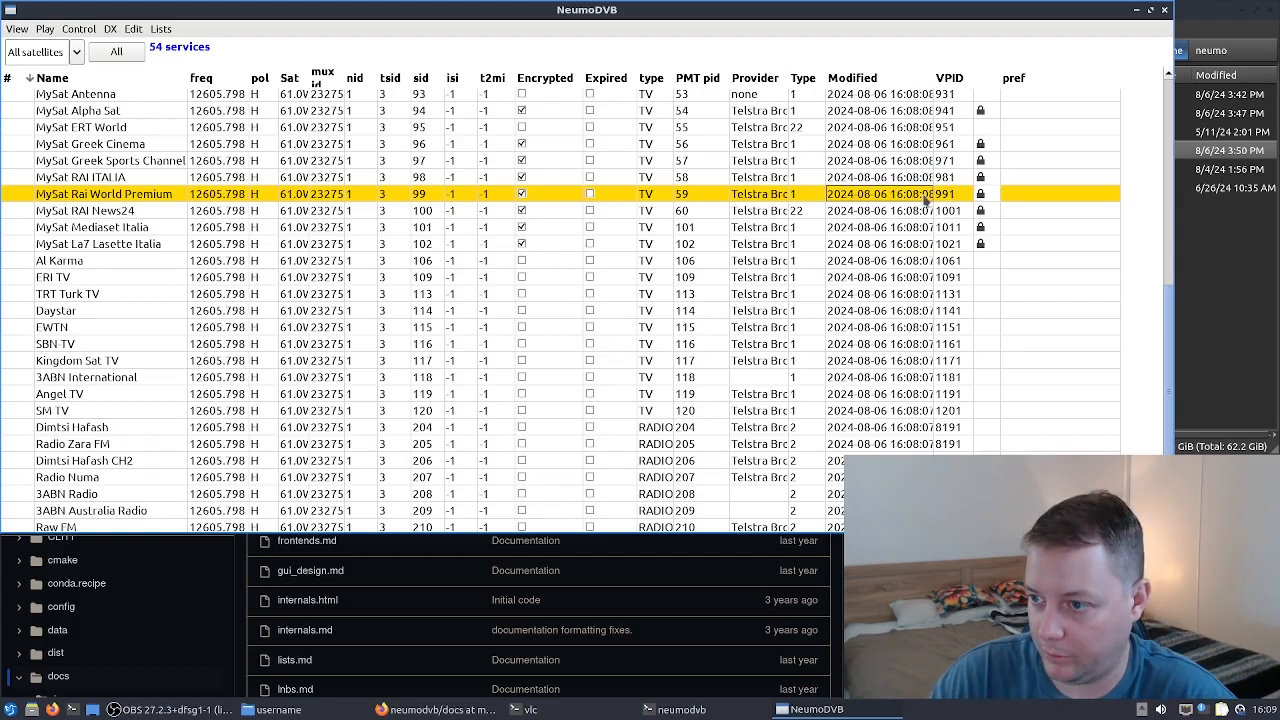
scroll(150, 396, "down", 2)
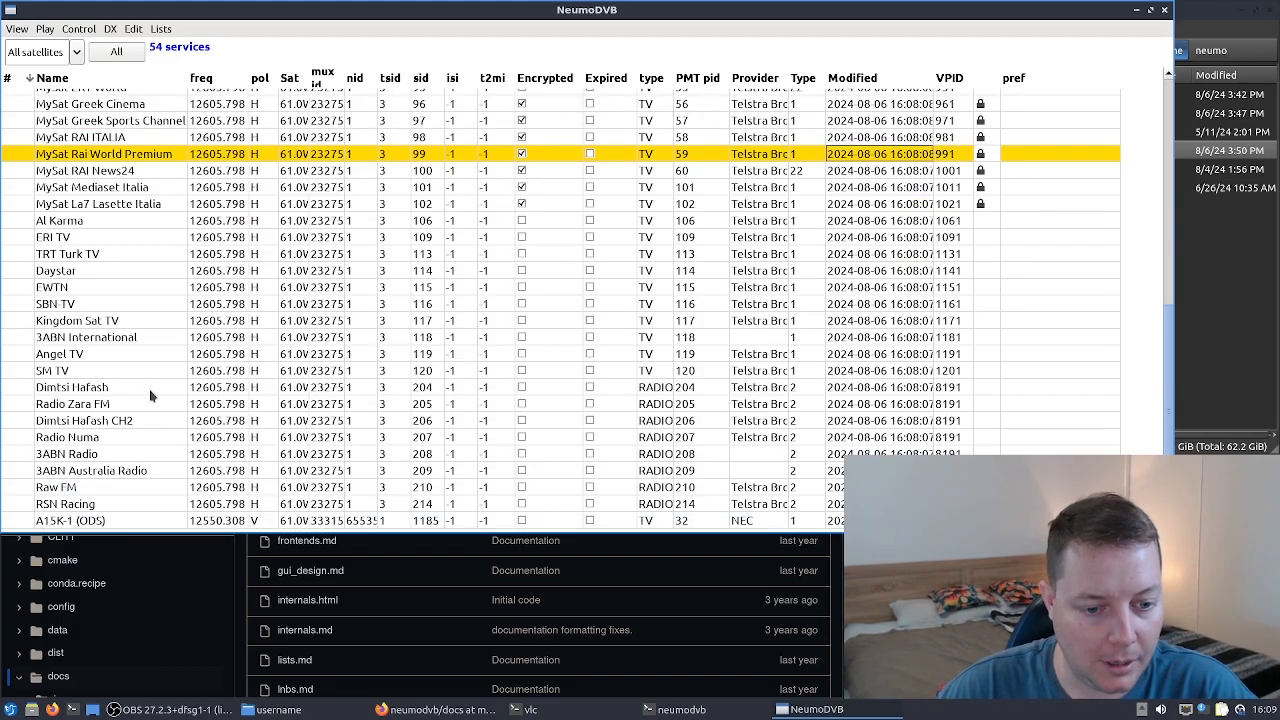
left_click(87, 521)
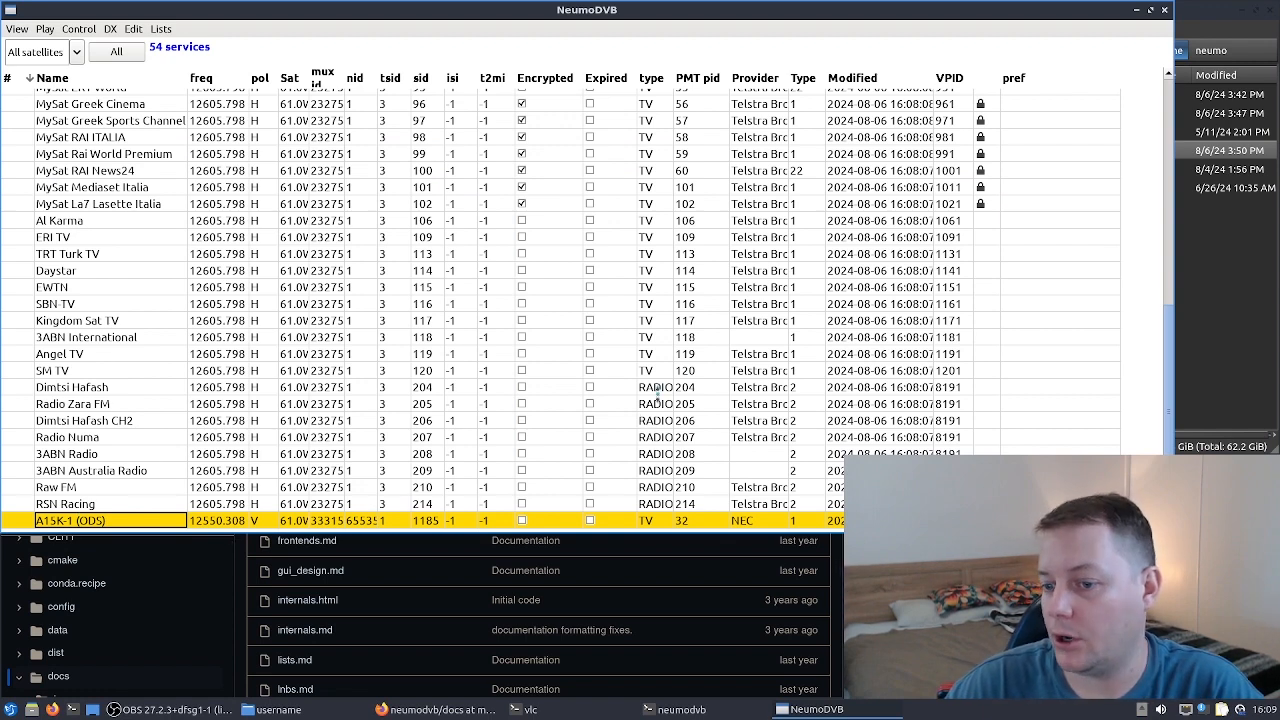
left_click(657, 390)
left_click(662, 372)
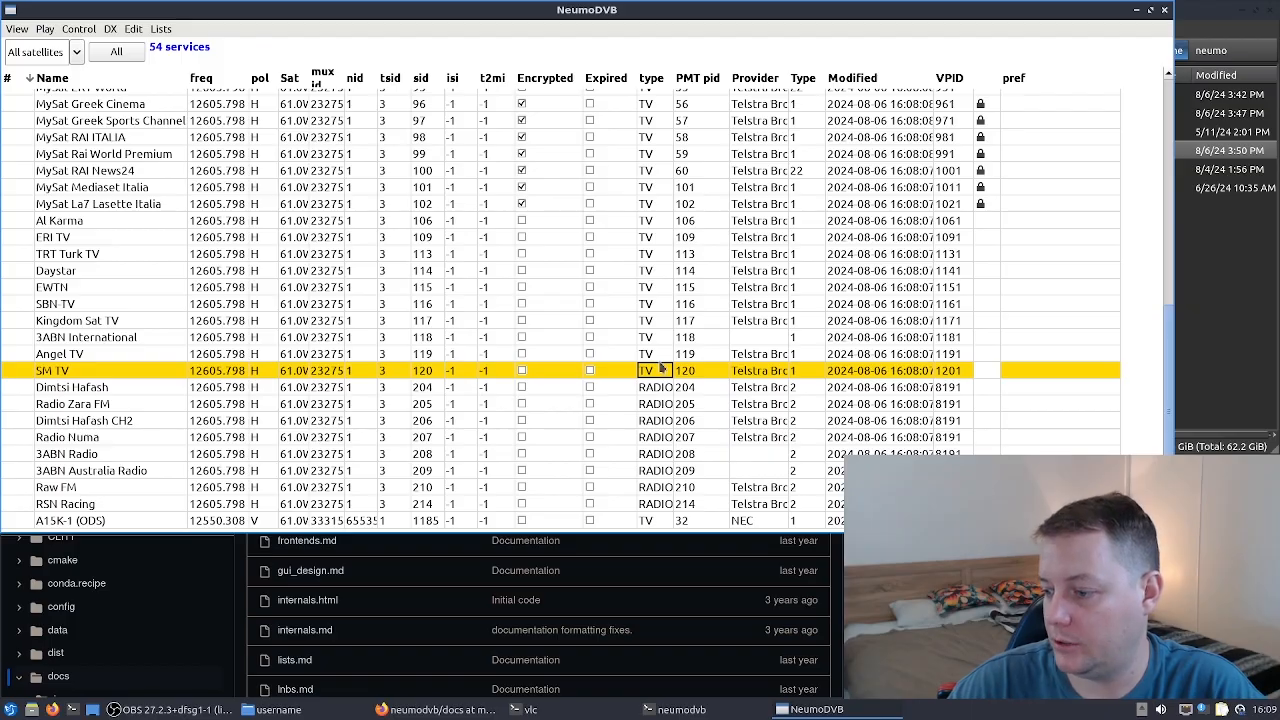
left_click(667, 391)
scroll(675, 437, "up", 8)
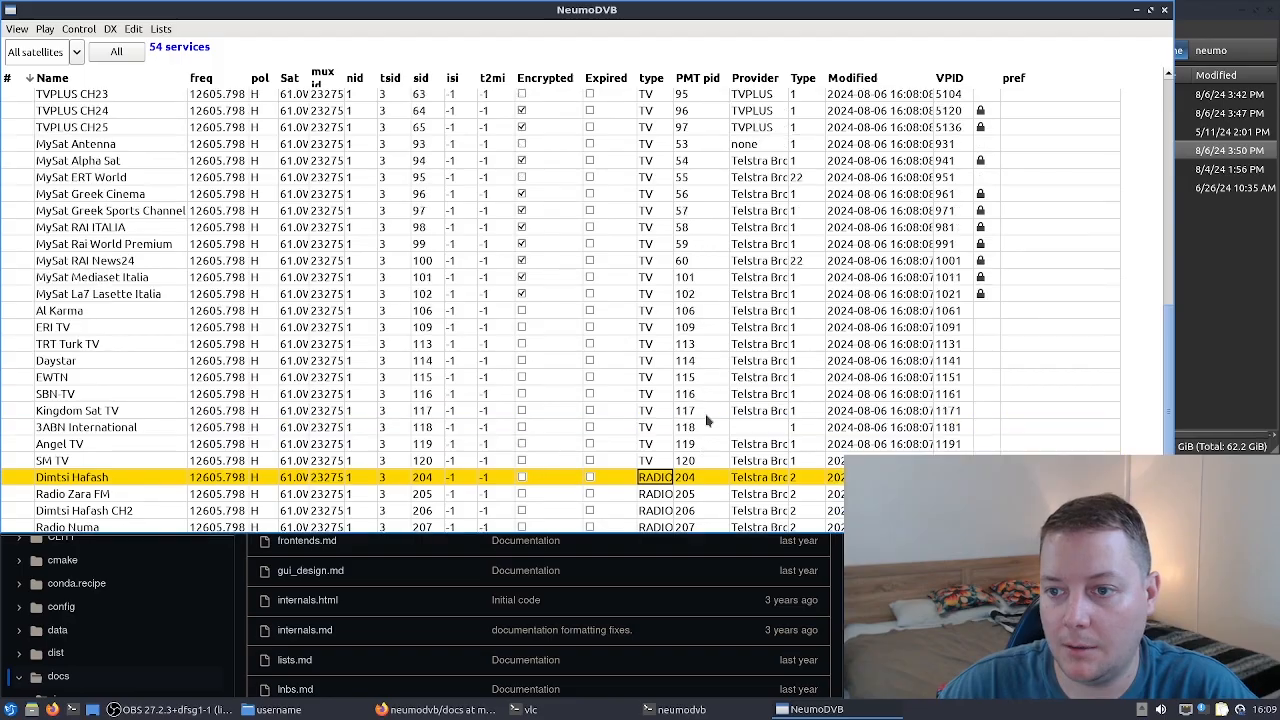
left_click(1166, 404)
left_click_drag(1170, 348, 1182, 98)
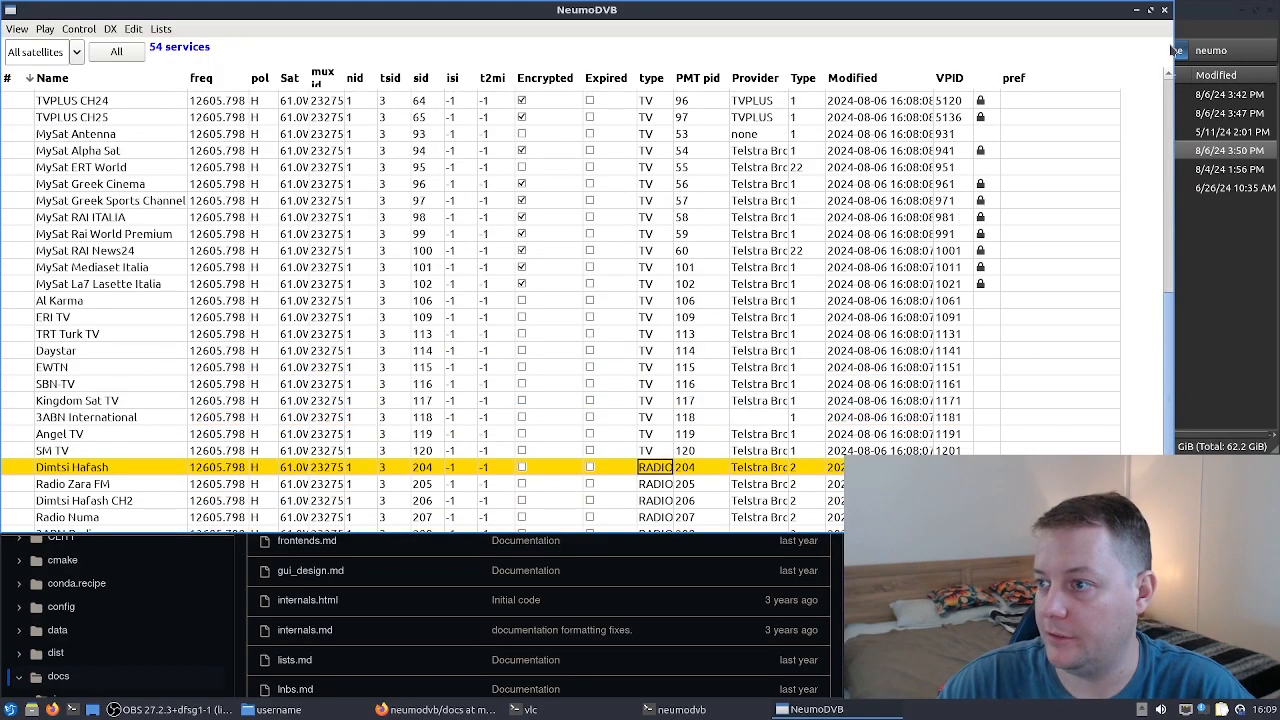
- Open the live screen view of all services
left_click(17, 29)
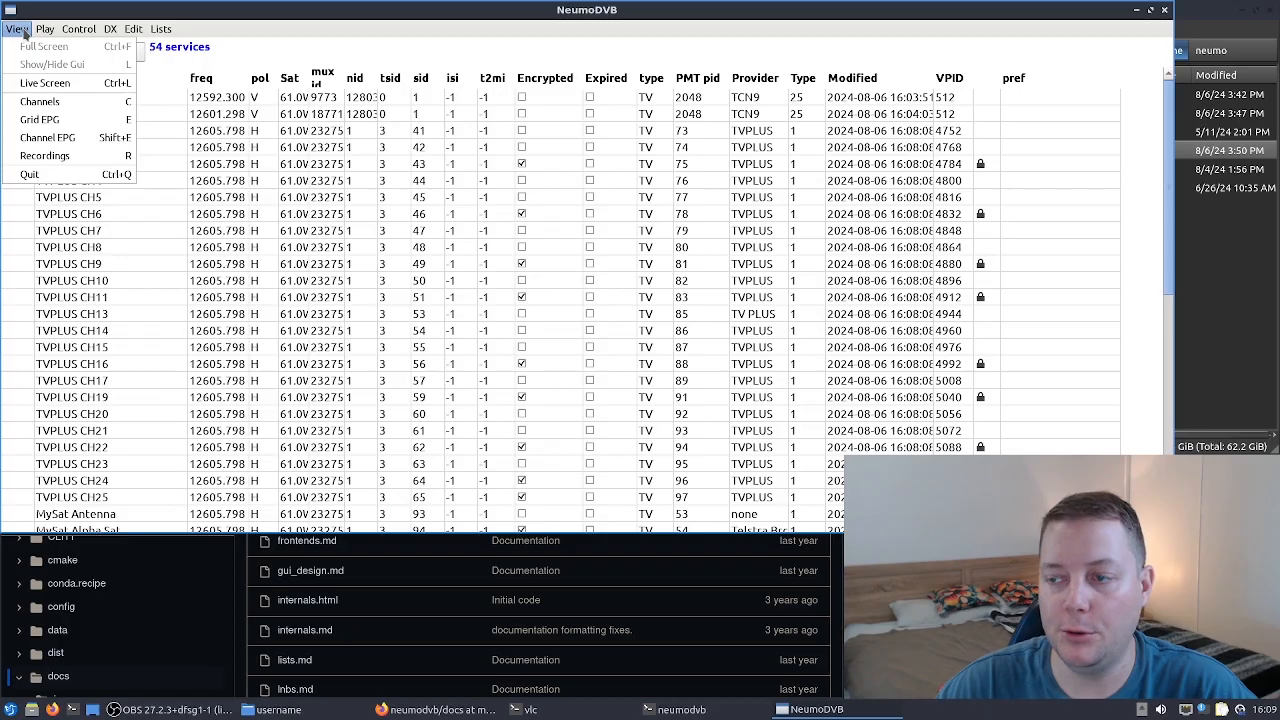
left_click(45, 83)
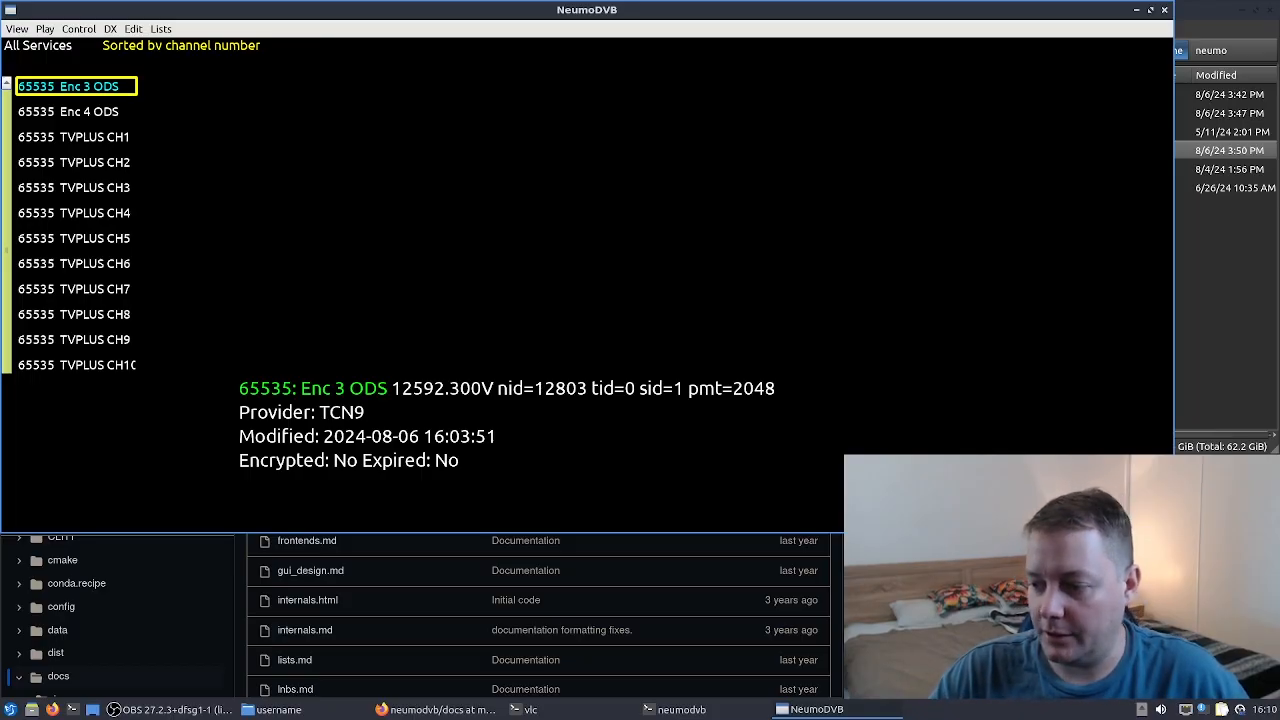
- Switch to Firefox and open viewing.md in the NeumoDVB GitHub docs to read it
left_click(265, 683)
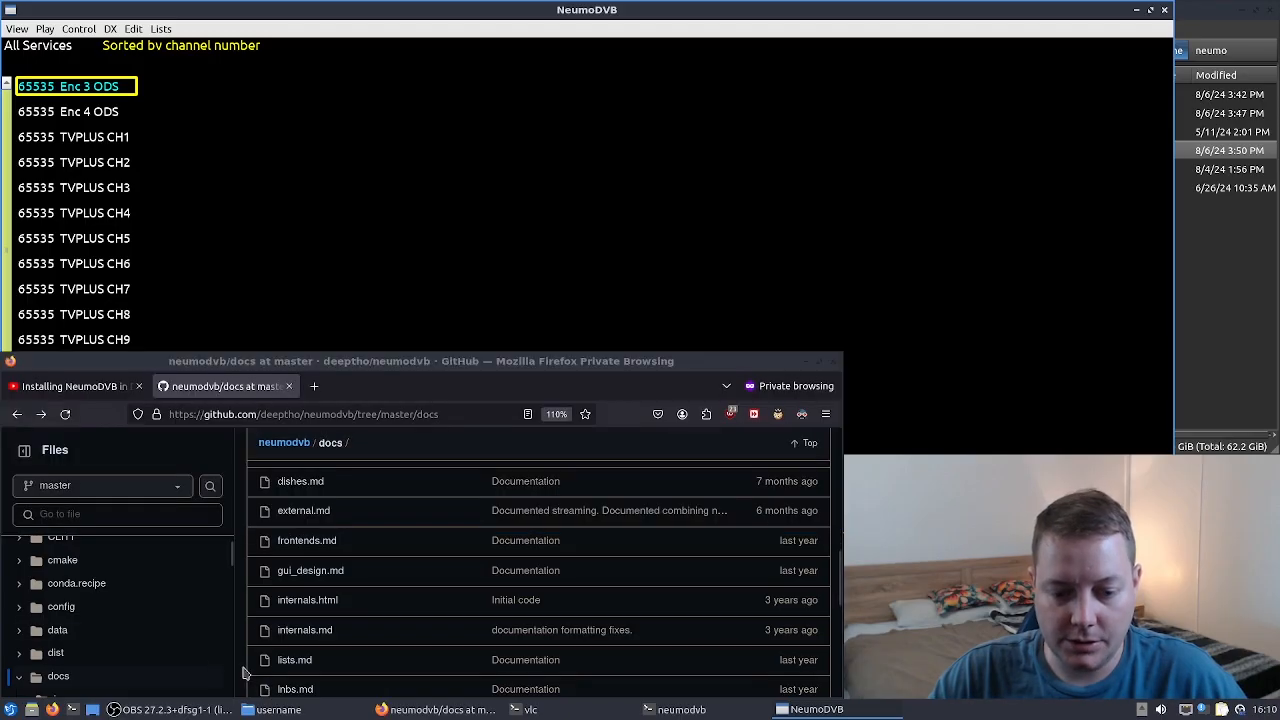
scroll(330, 600, "down", 5)
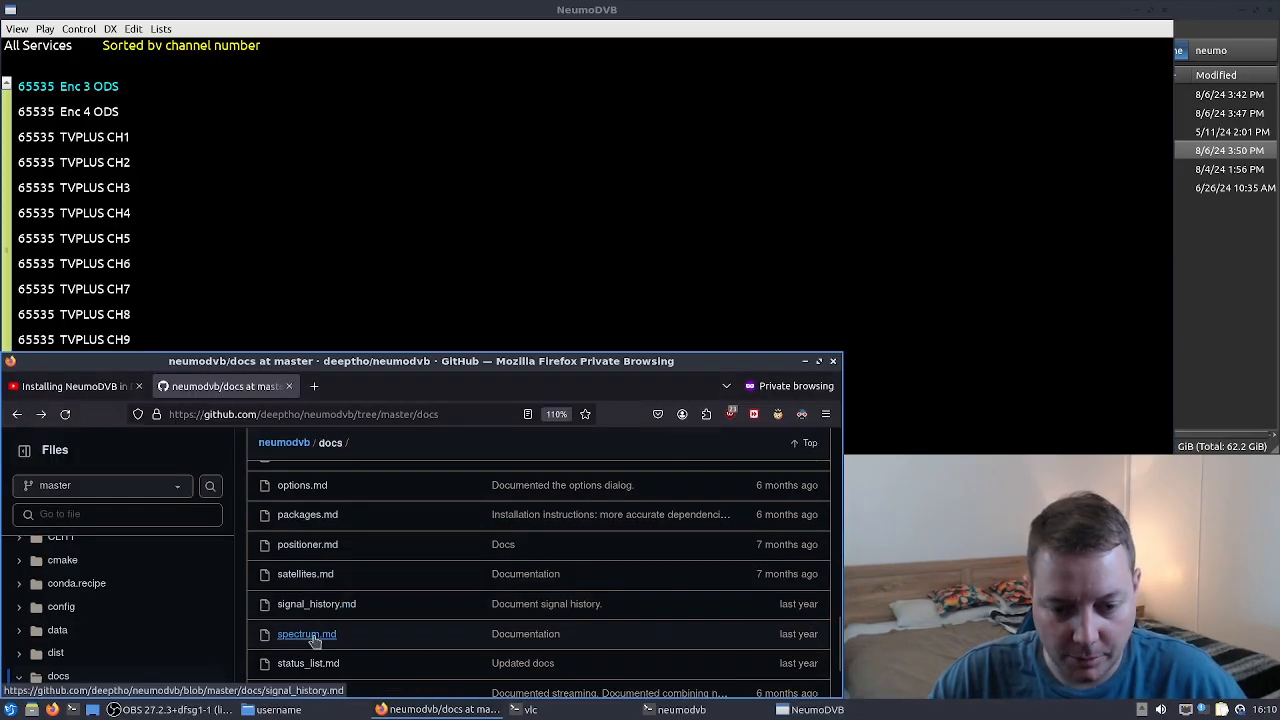
scroll(352, 634, "down", 2)
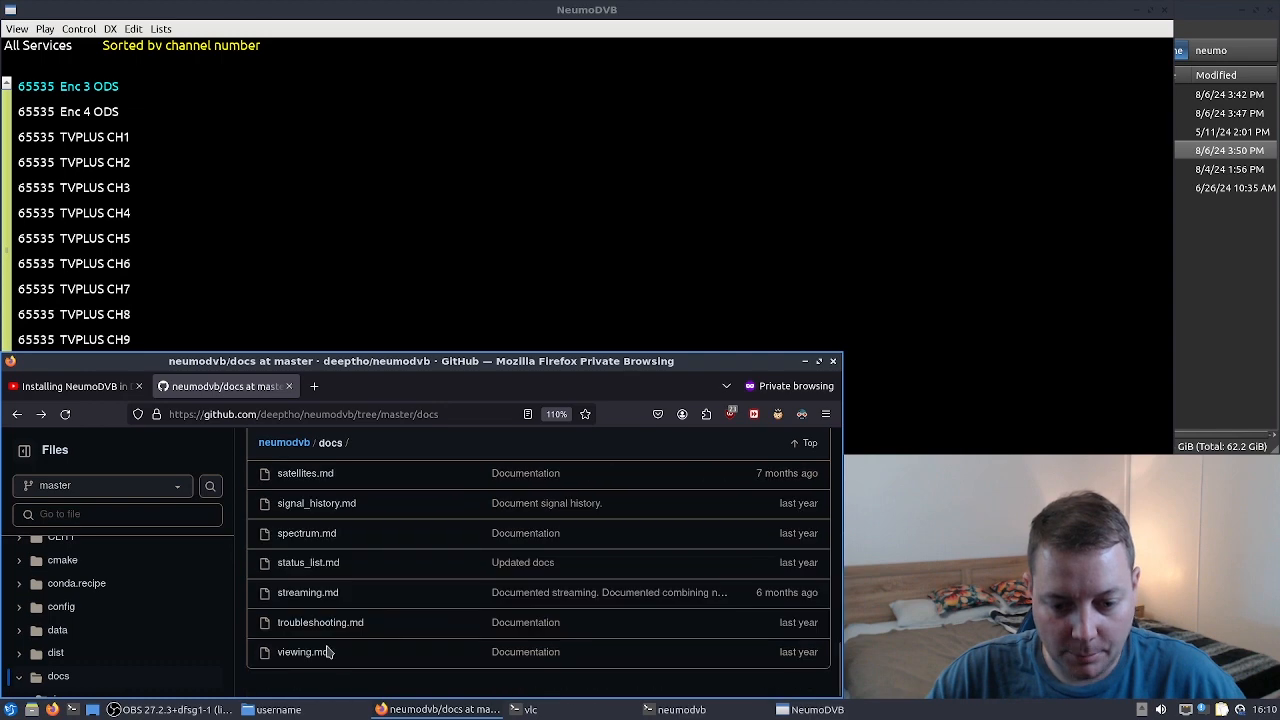
left_click(315, 655)
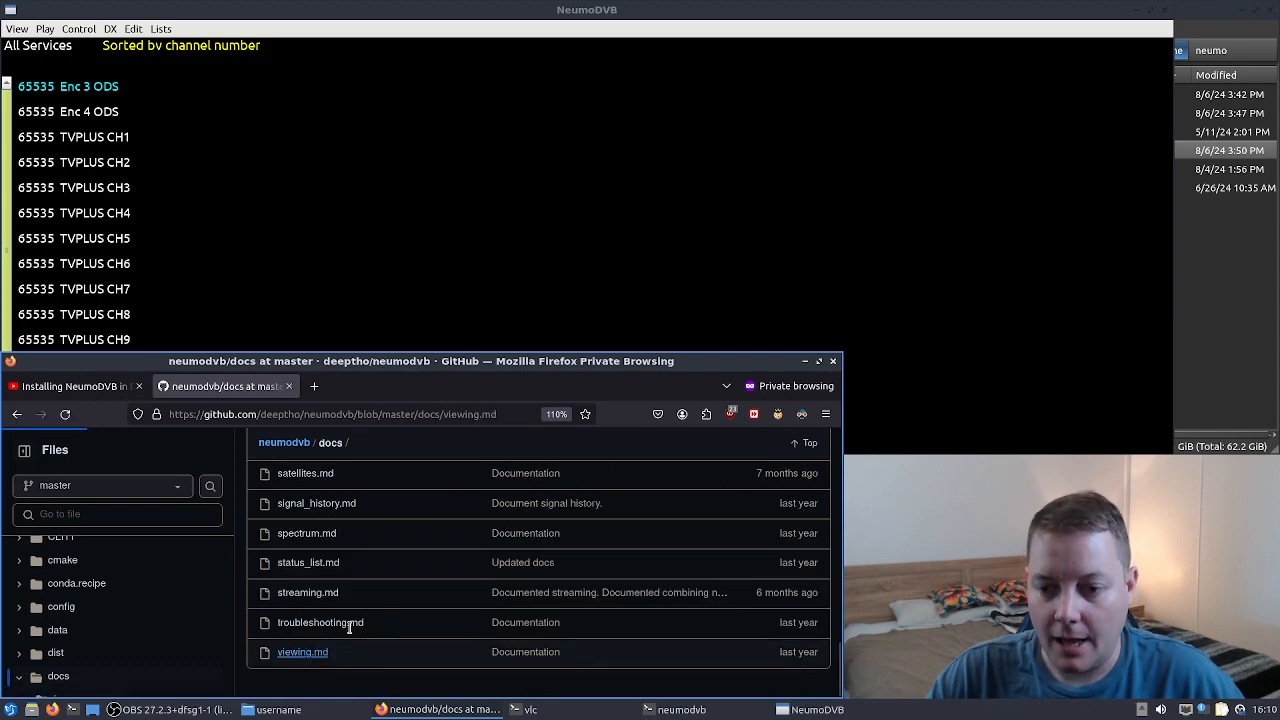
scroll(500, 580, "down", 5)
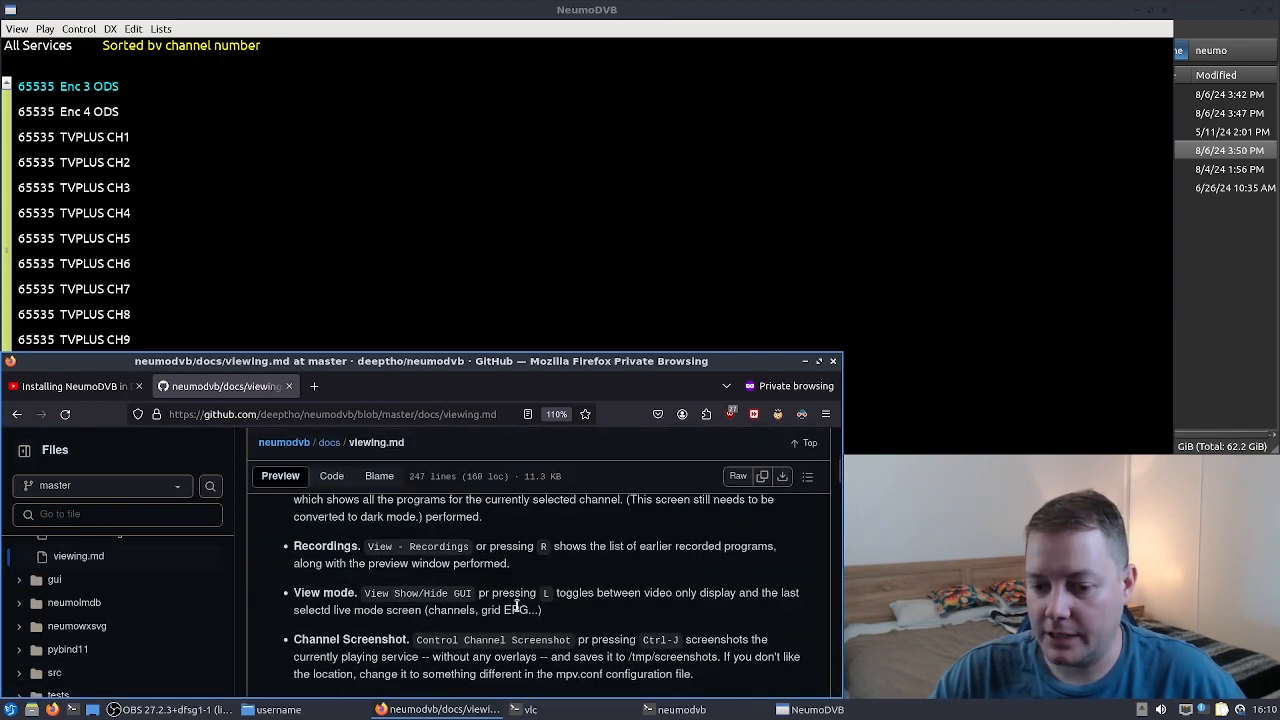
scroll(500, 615, "down", 2)
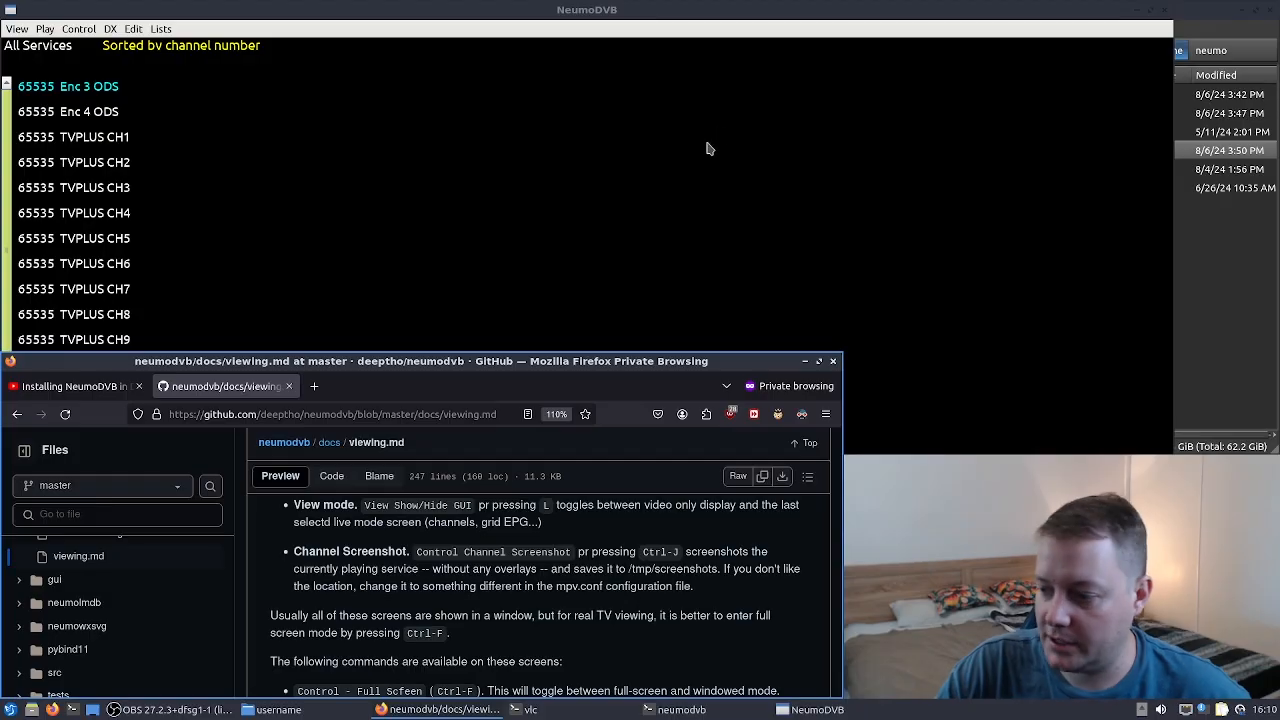
- Scroll through the viewing documentation and return to the live channel screen
scroll(497, 592, "down", 4)
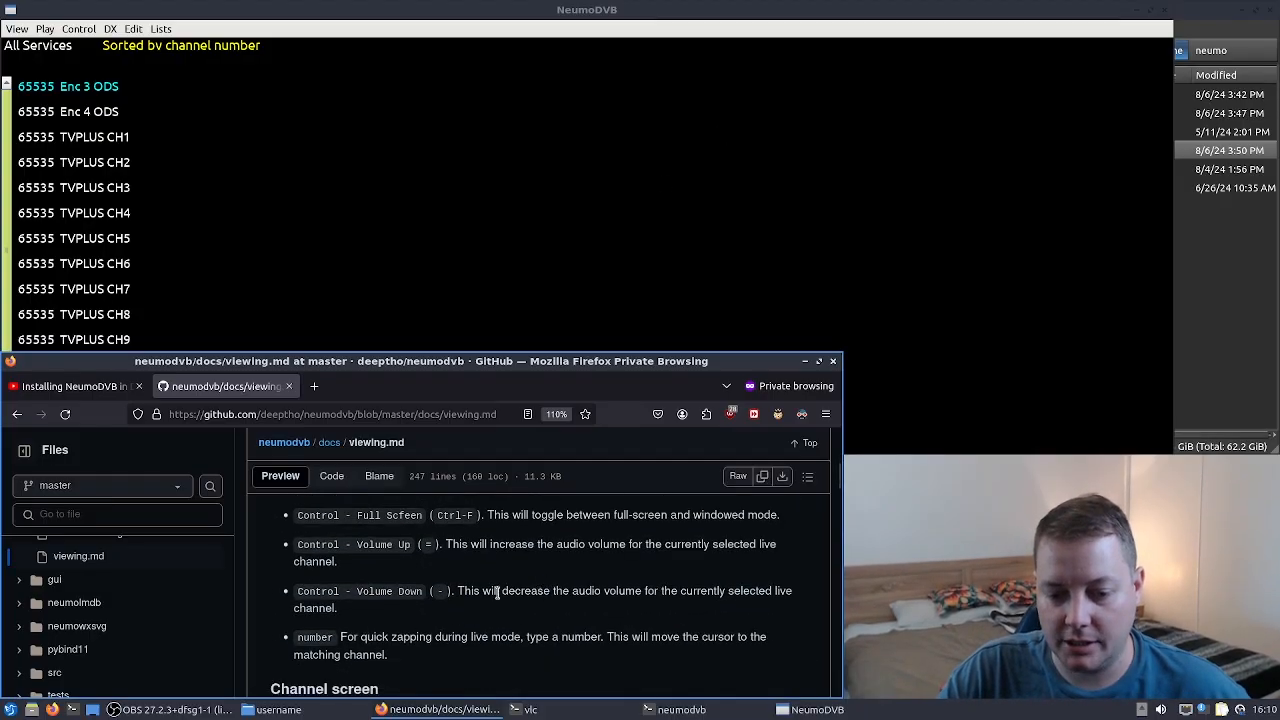
scroll(400, 625, "down", 5)
scroll(538, 618, "down", 3)
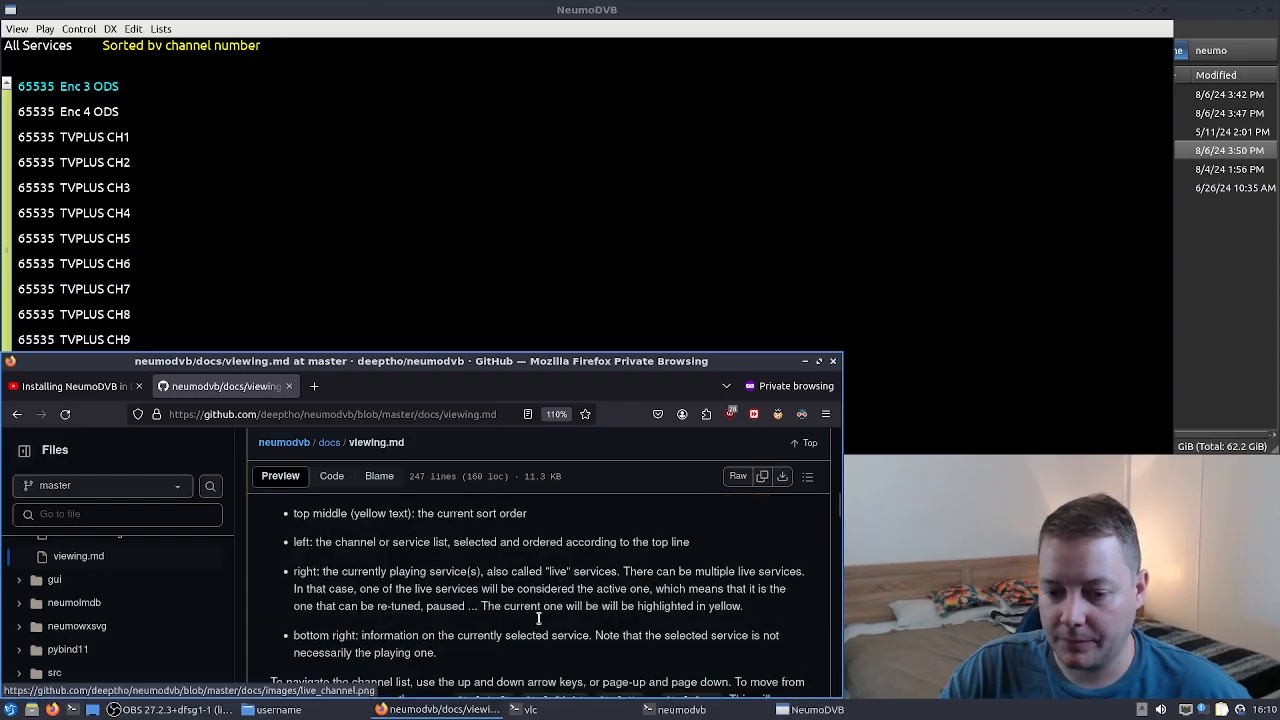
left_click(241, 144)
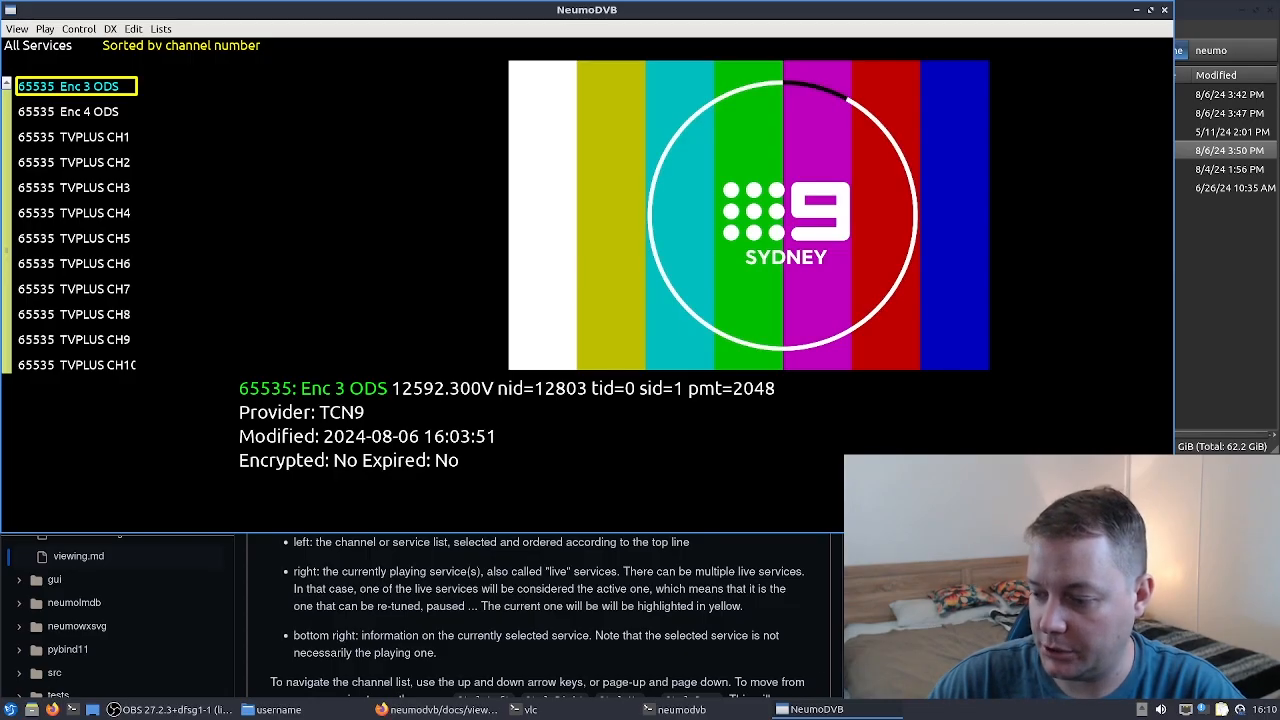
key("alt+Tab")
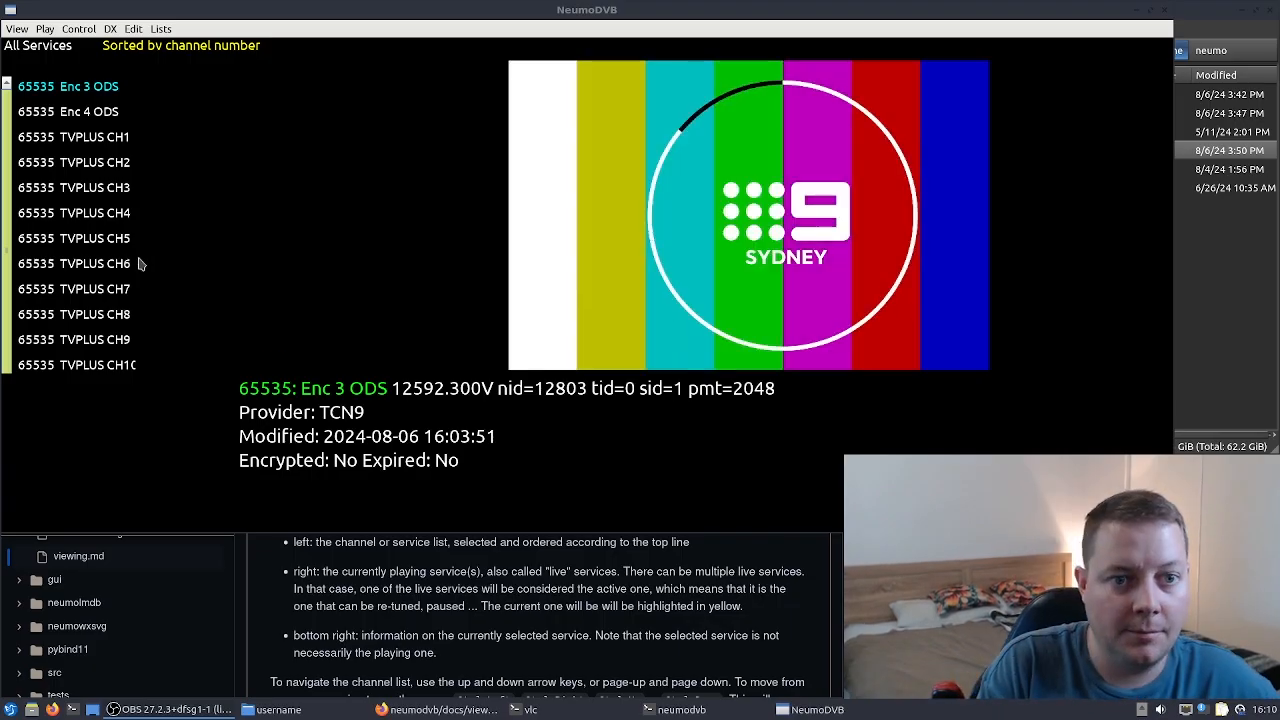
- Navigate the live channel list and start playing SM TV
left_click(97, 108)
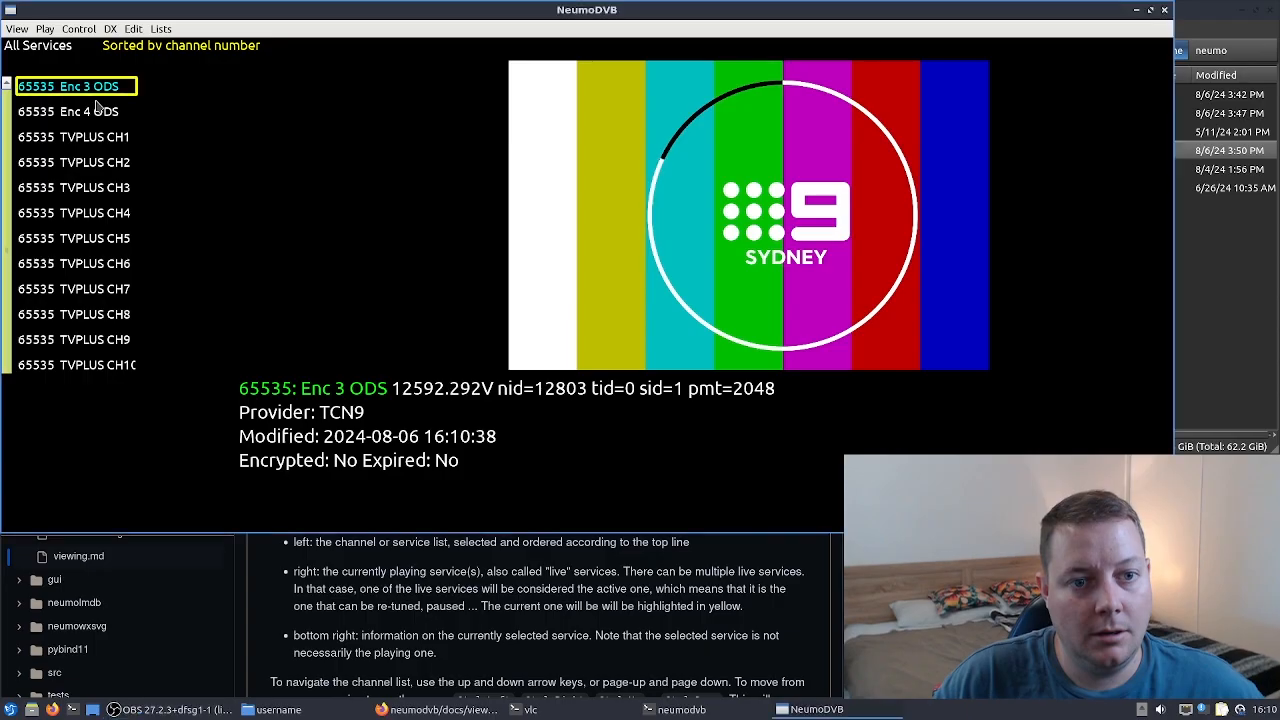
key("Down")
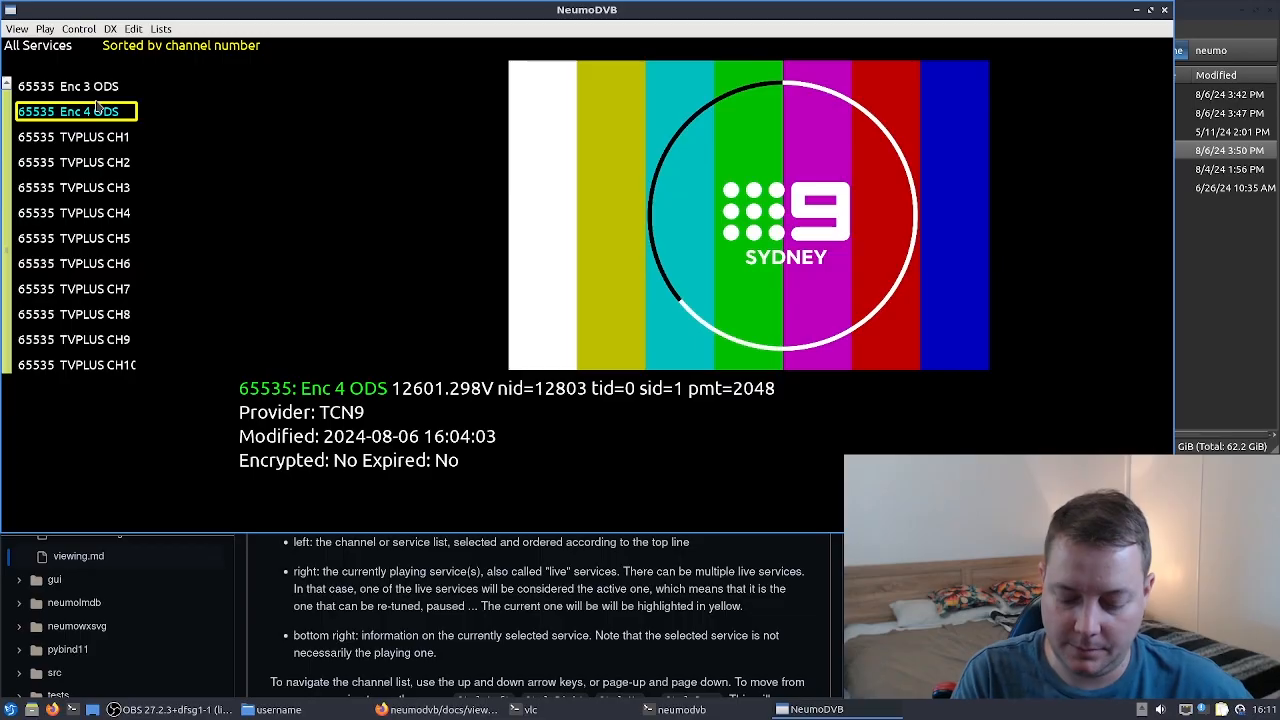
key("Down")
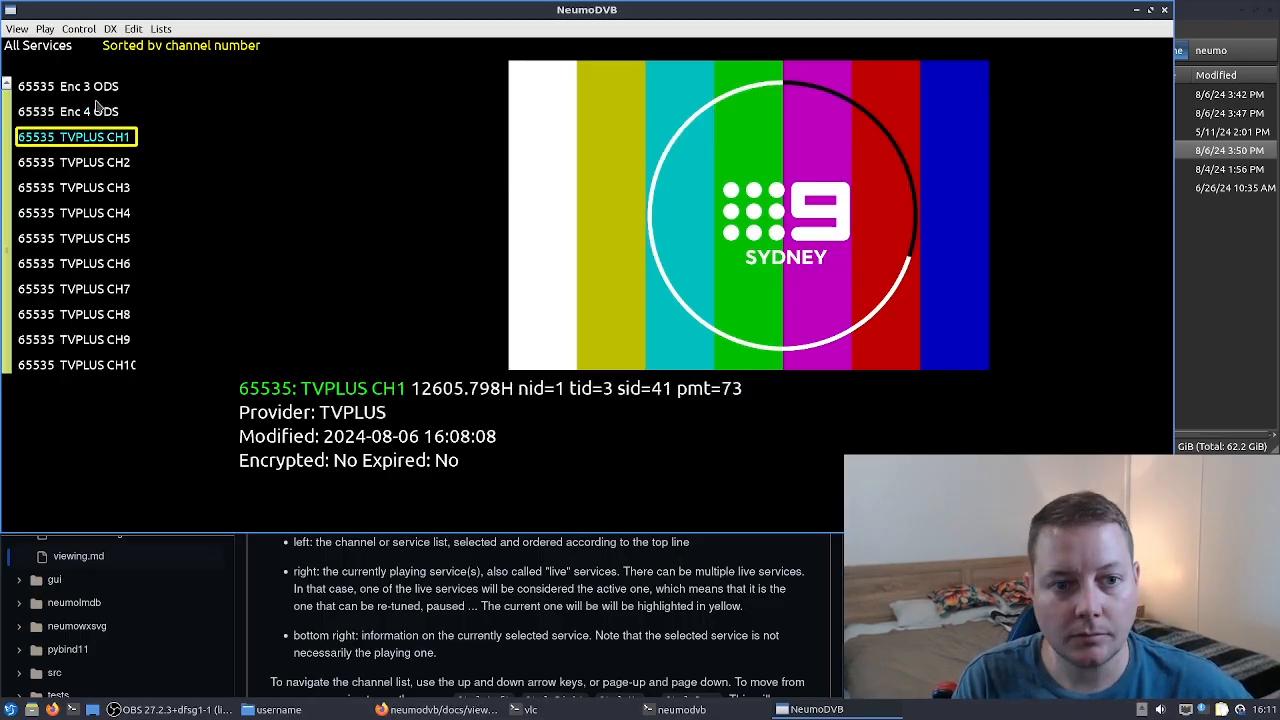
key("Page_Down")
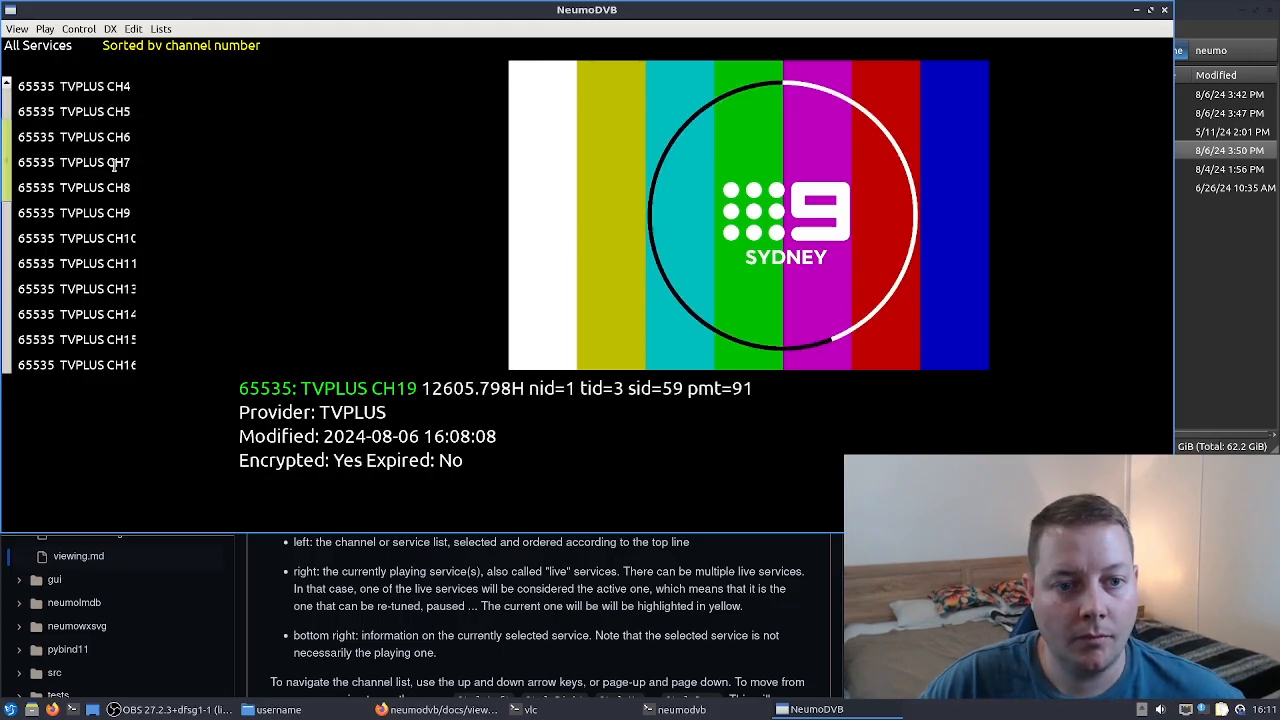
left_click_drag(4, 182, 21, 369)
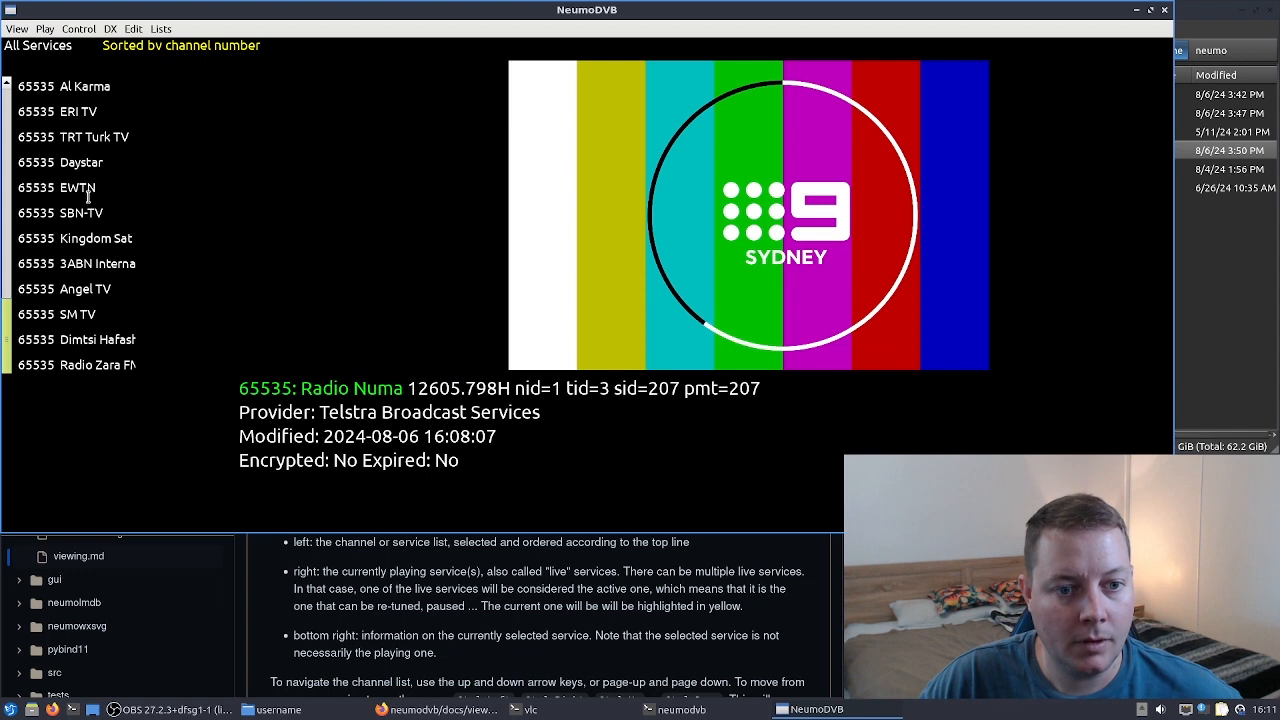
left_click(95, 235)
key("Up")
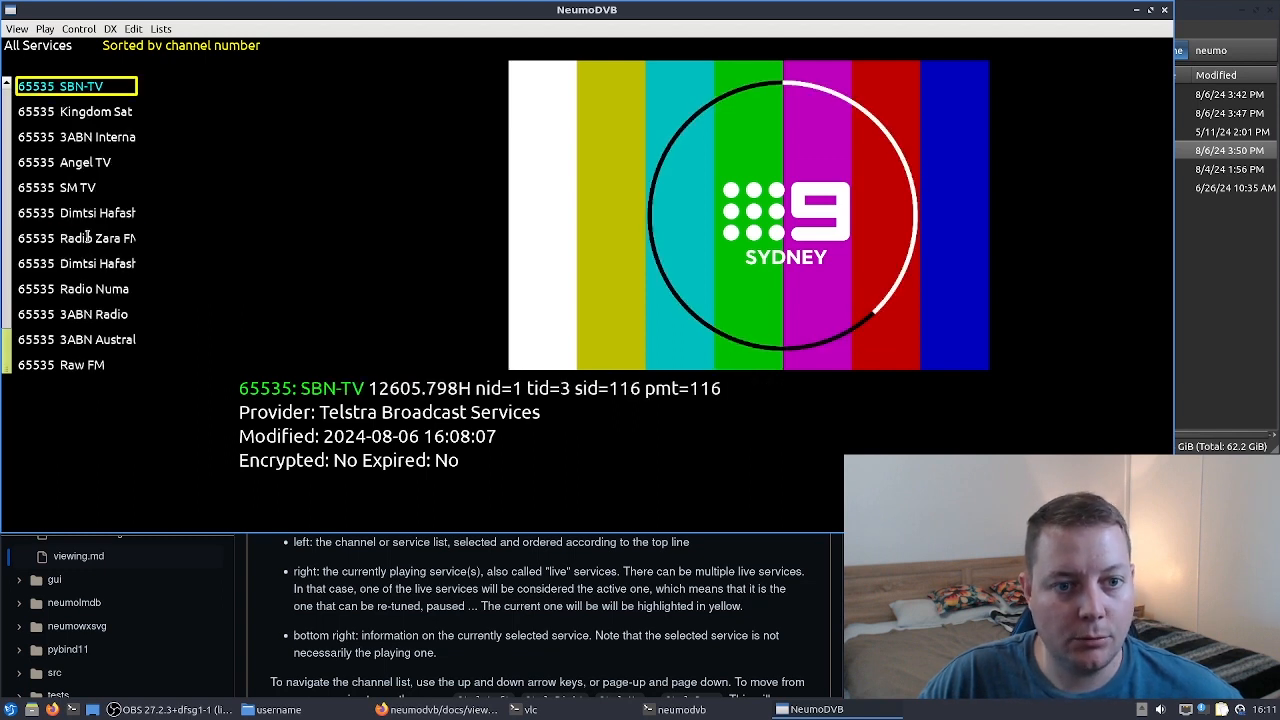
left_click(80, 163)
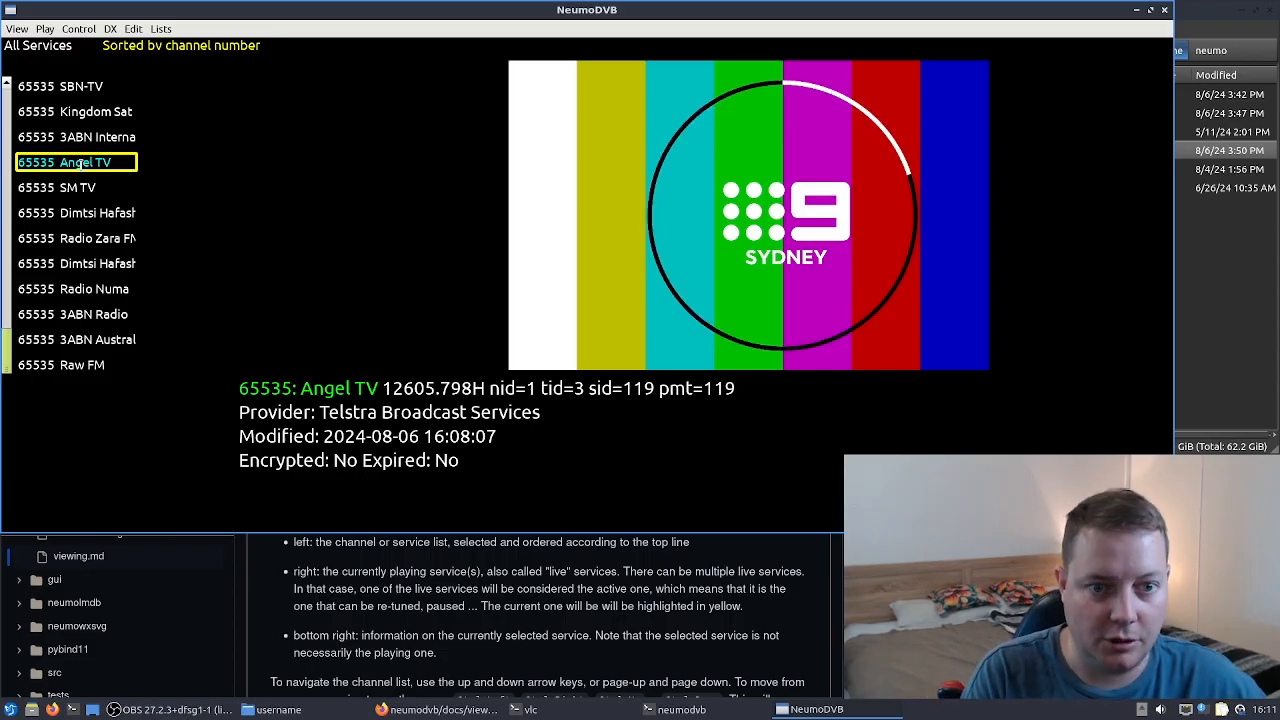
key("Down")
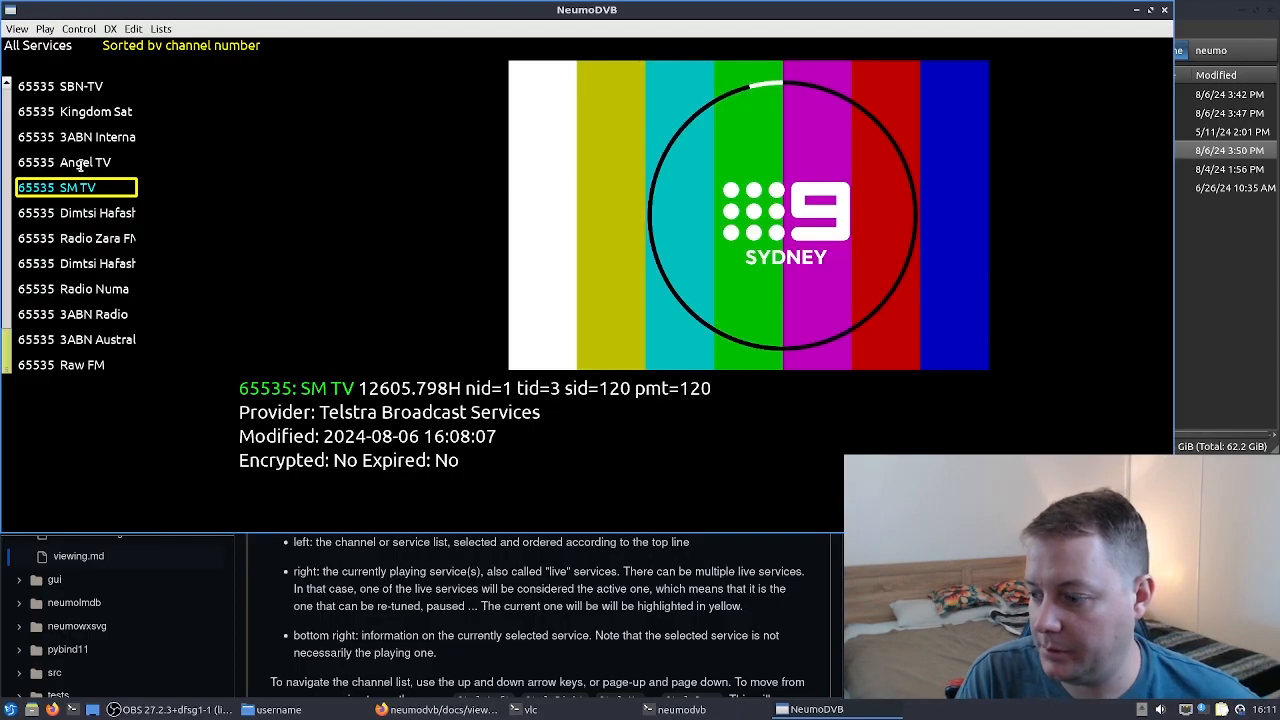
key("Return")
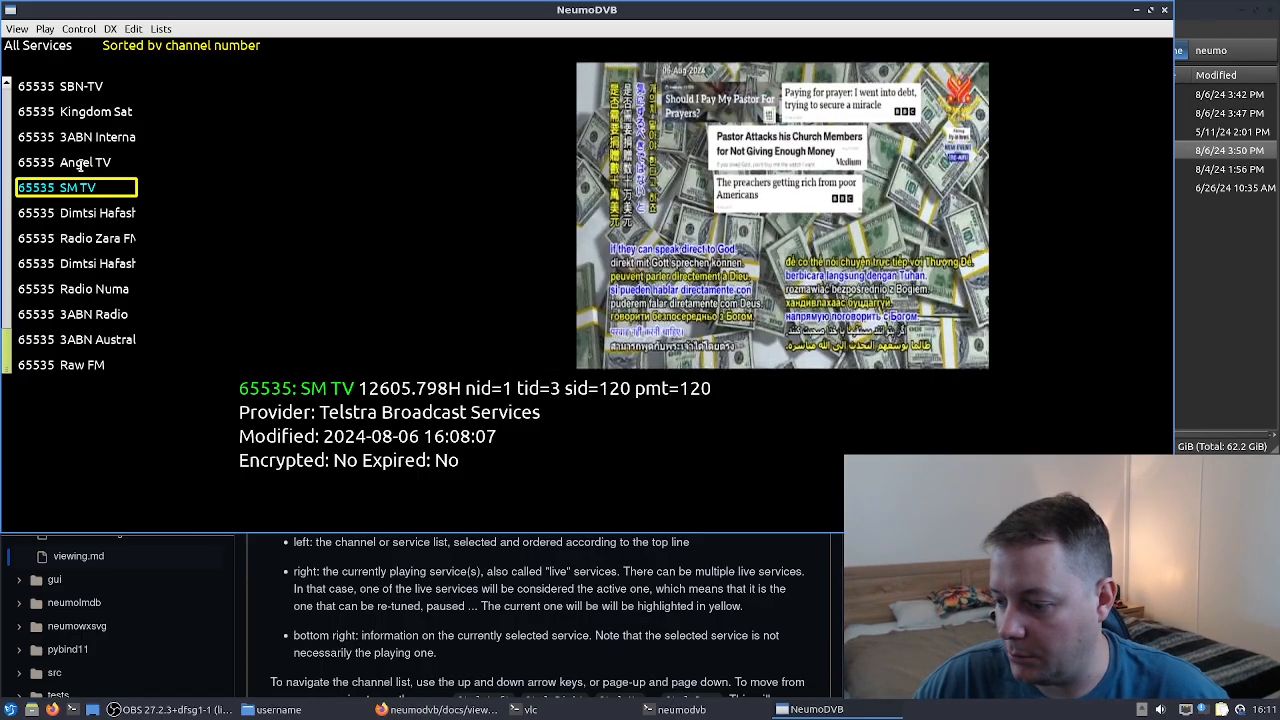
- Play Radio Zara FM, select Dimtsi Hafash and stop playback
left_click(1162, 709)
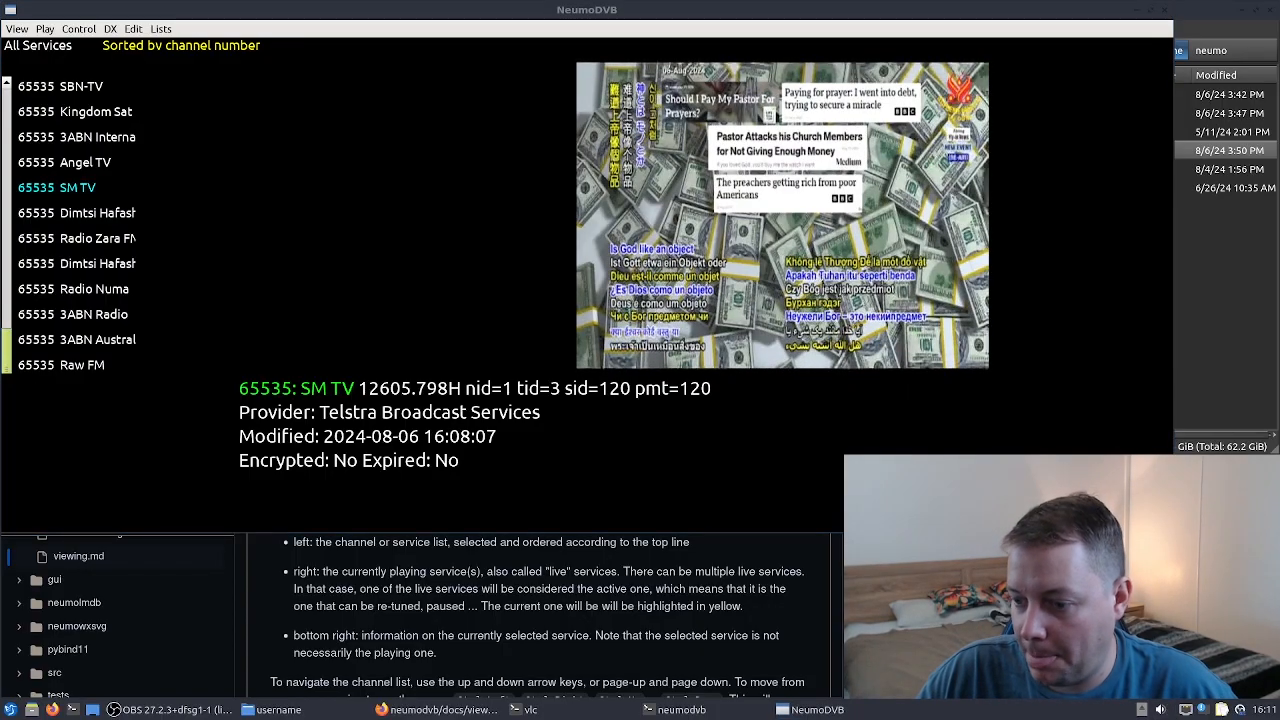
left_click(117, 237)
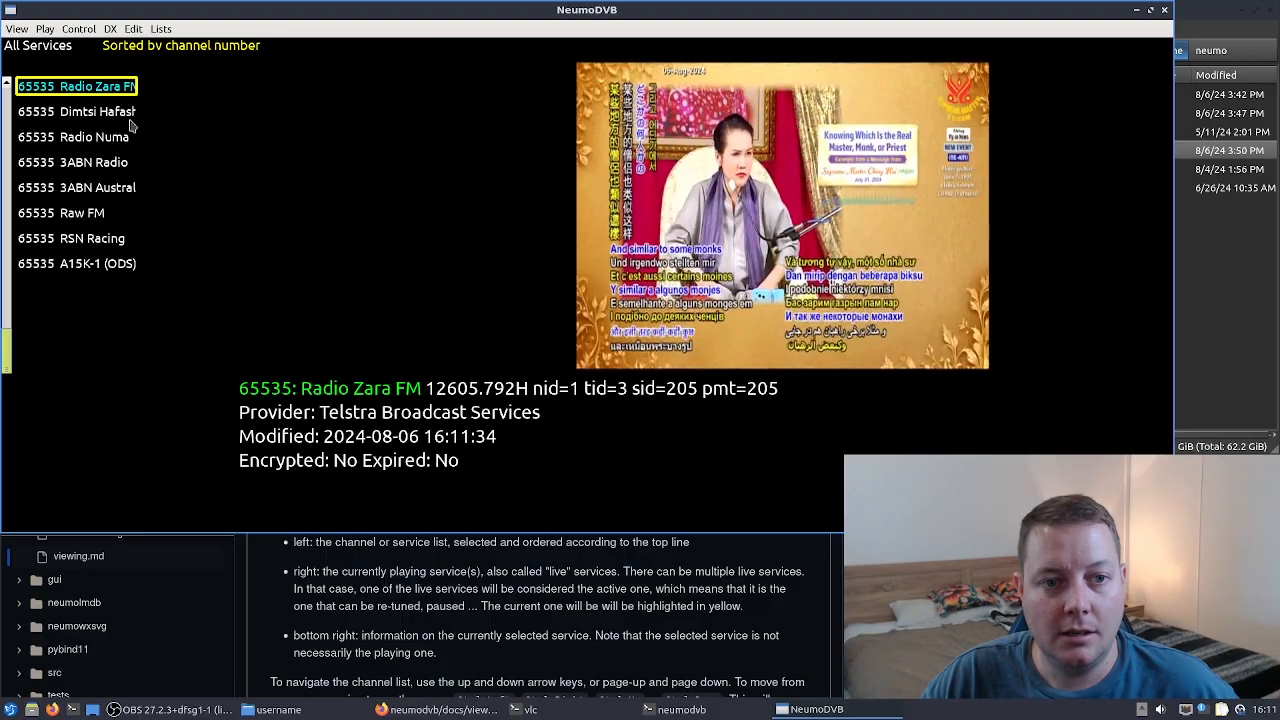
key("Up")
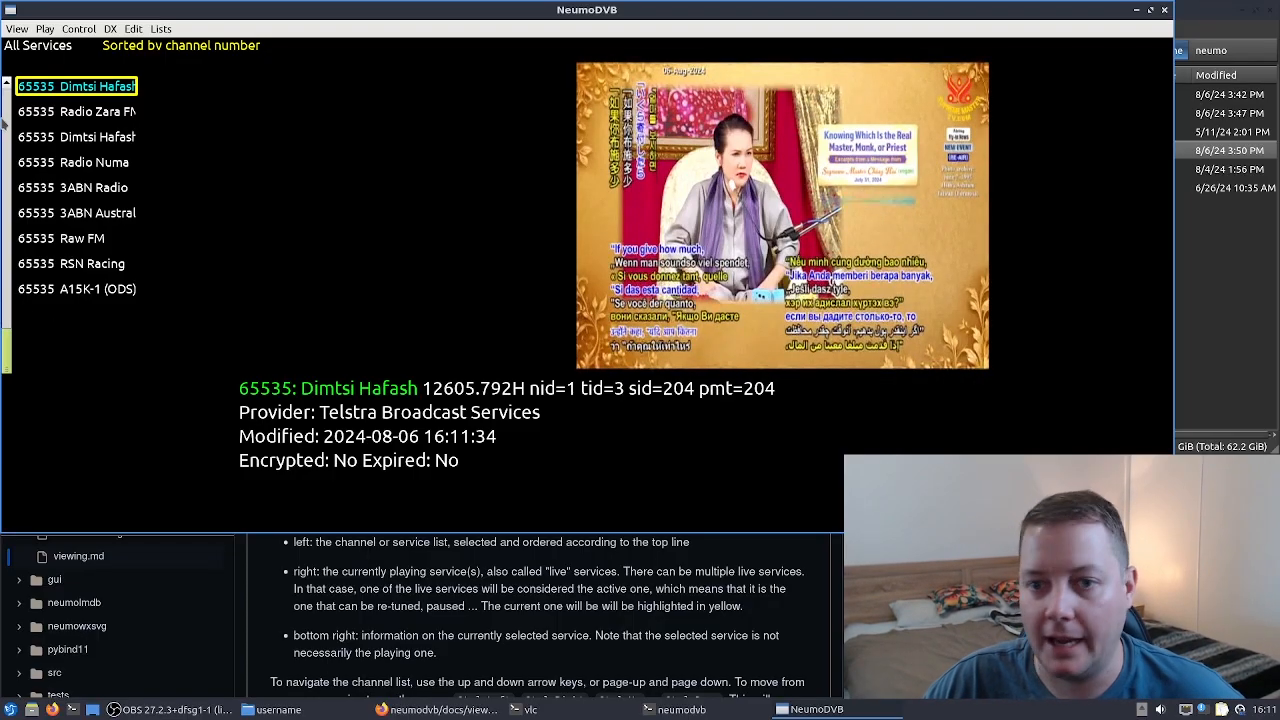
left_click(50, 30)
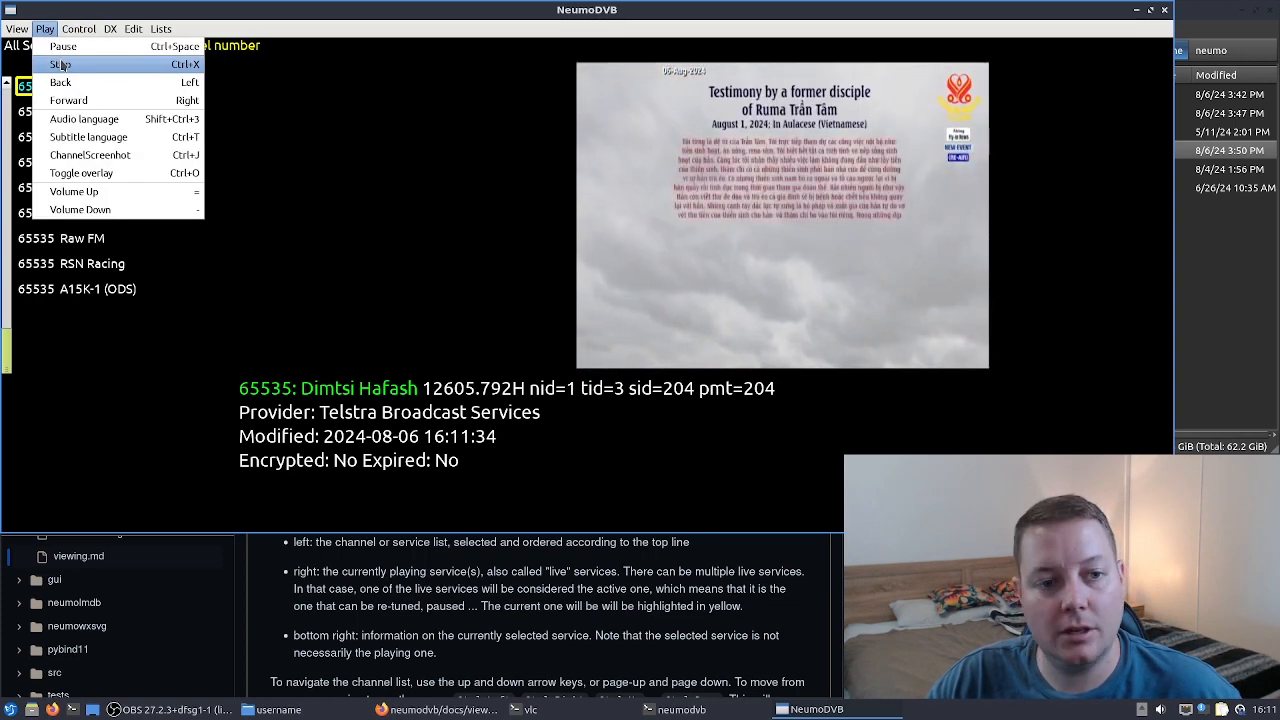
left_click(60, 64)
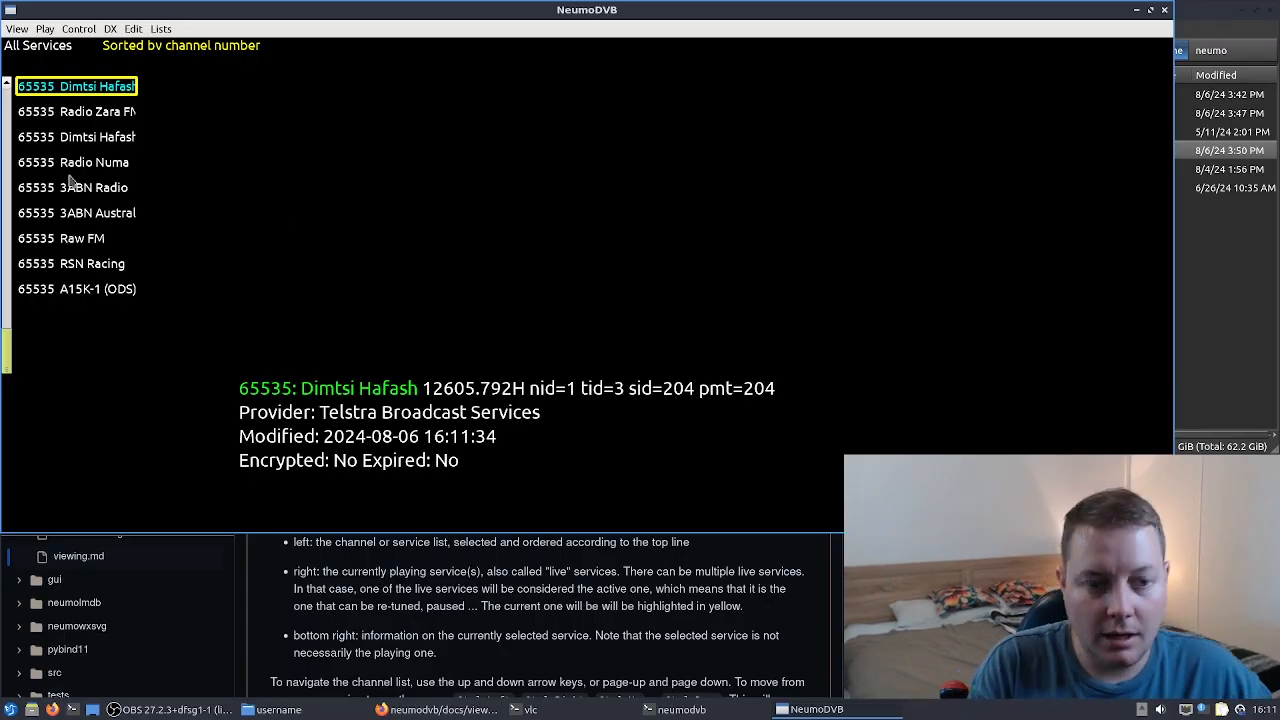
- Move up the channel list to TVPLUS CH1, play it briefly and stop playback
key("Down")
key("Down")
key("Down")
key("Down")
key("Up")
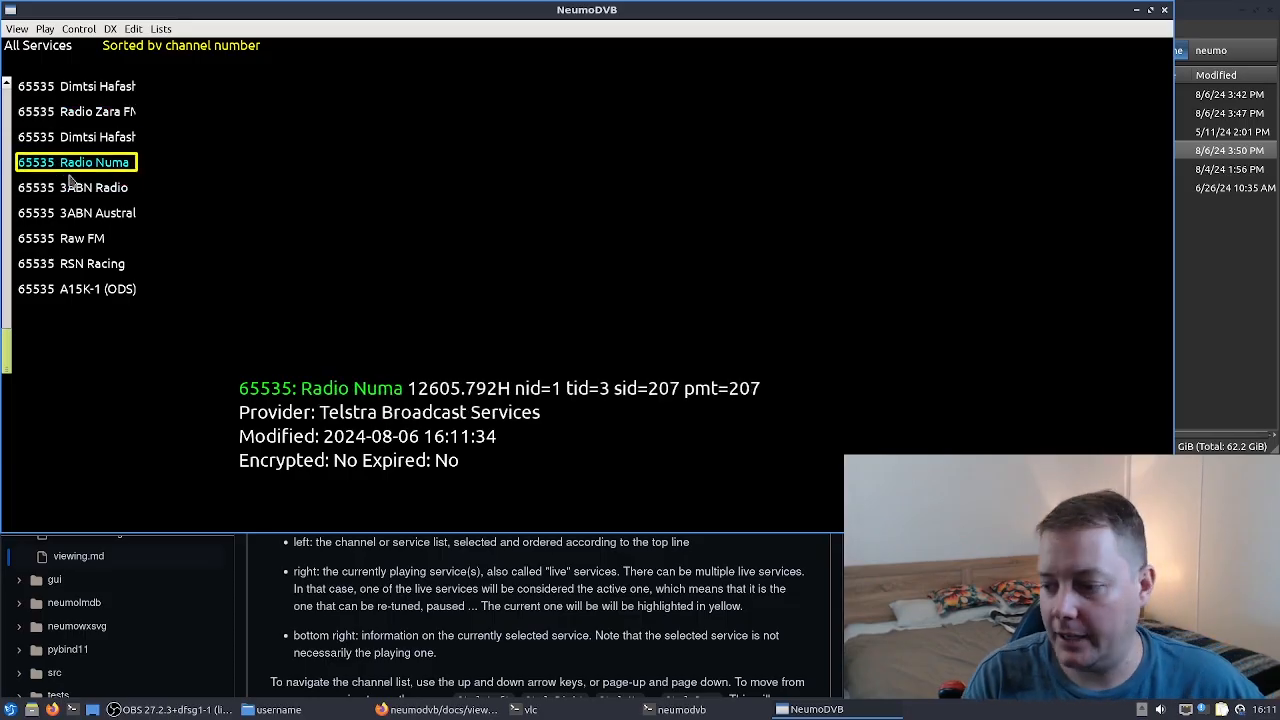
key("Up")
key("Up")
key("Up")
key("Up")
key("Up")
key("Up")
key("Up")
key("Up")
key("Up")
key("Up")
key("Up")
key("Up")
key("Up")
key("Up")
key("Up")
key("Up")
key("Up")
key("Up")
key("Up")
key("Up")
key("Up")
key("Up")
key("Up")
key("Up")
key("Up")
key("Up")
key("Up")
key("Up")
key("Up")
key("Up")
key("Up")
key("Up")
key("Up")
key("Up")
key("Up")
key("Up")
key("Up")
key("Up")
key("Up")
key("Up")
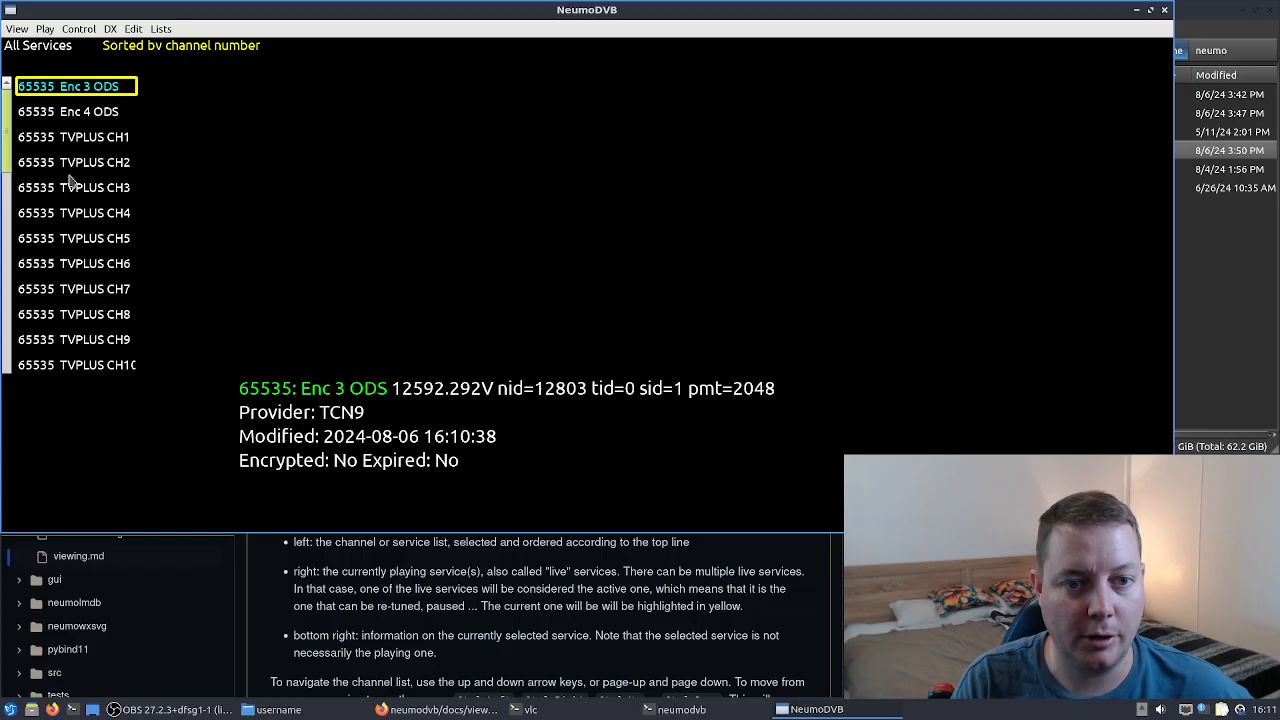
key("Down")
key("Down")
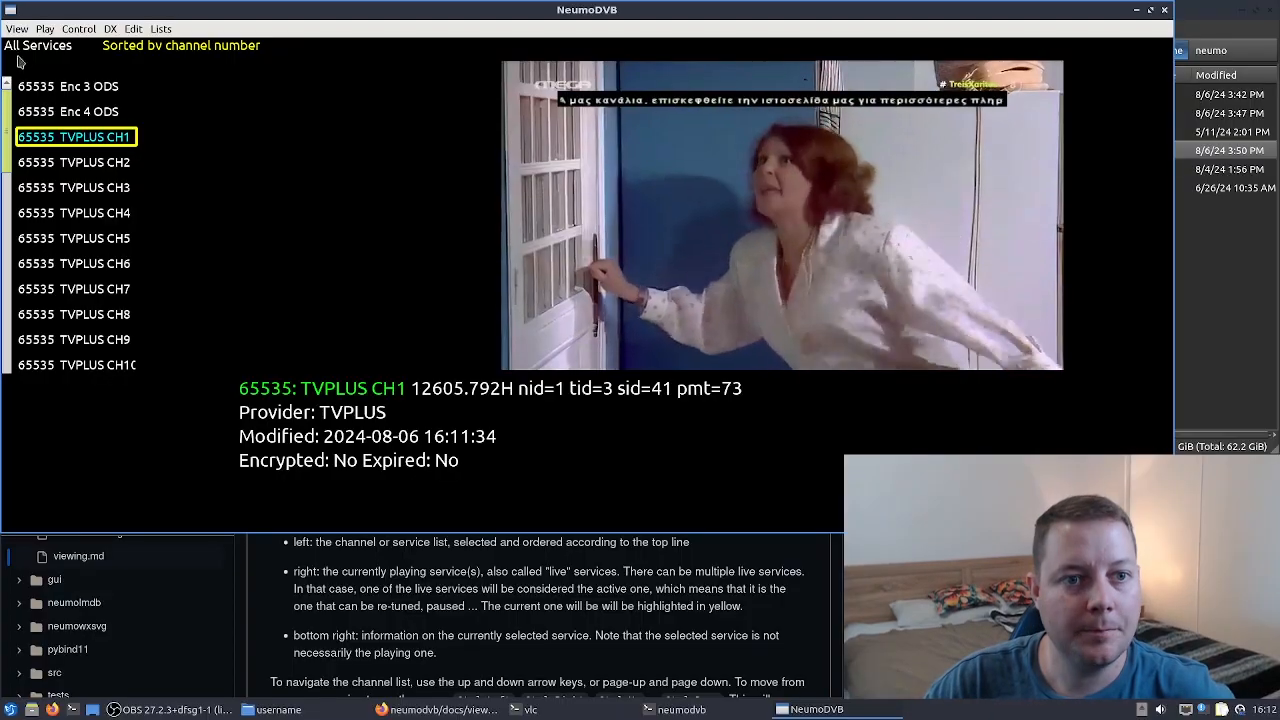
left_click(45, 28)
left_click(60, 62)
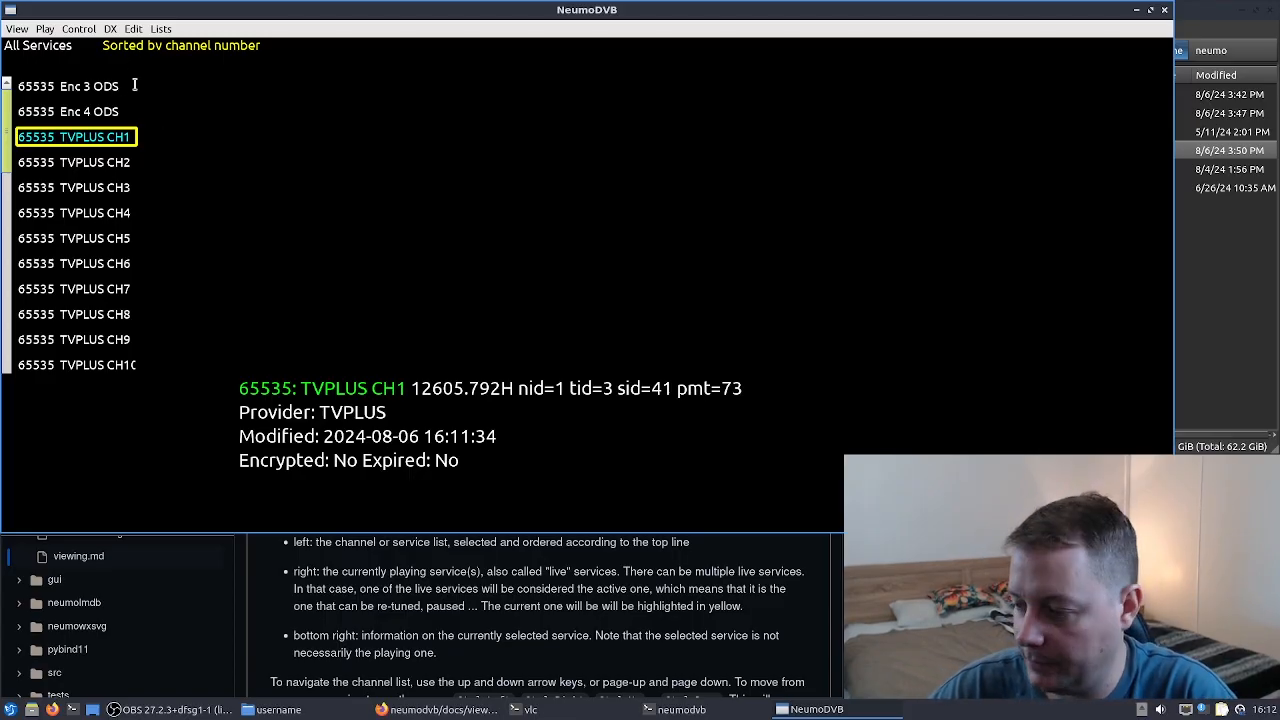
- Open the DVB-S muxes list, scroll through it, then open the services list
left_click(161, 29)
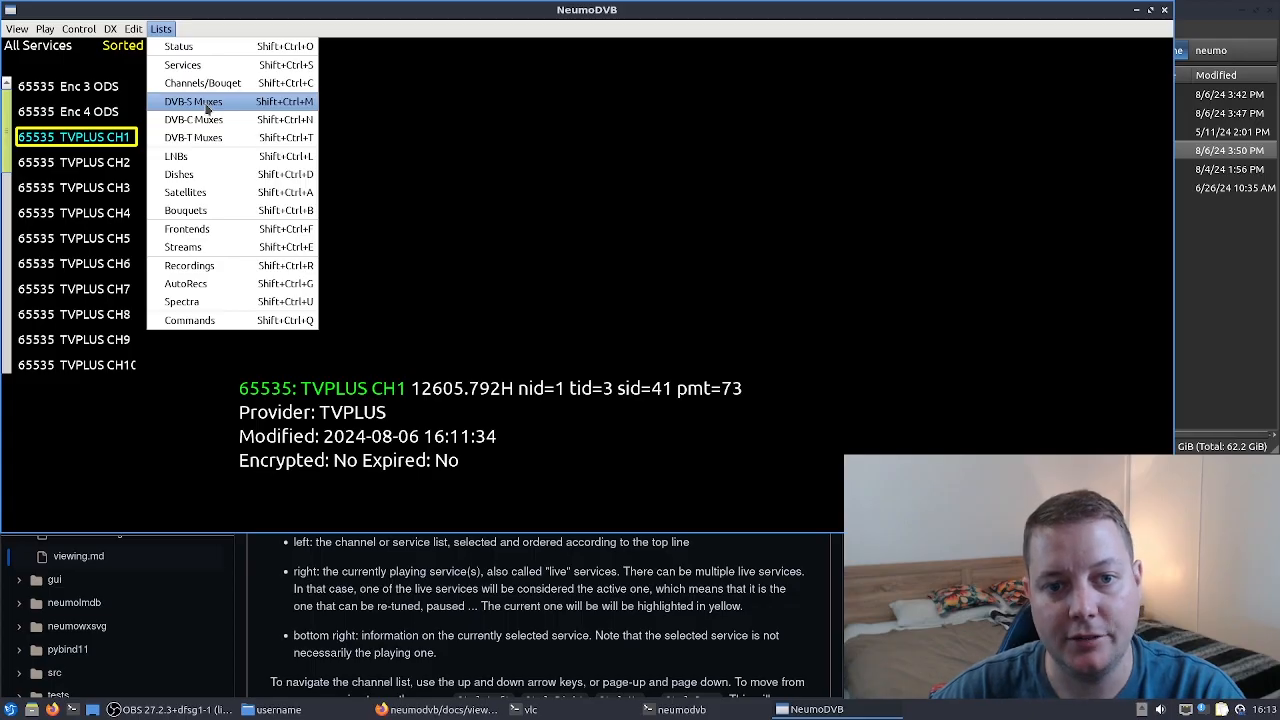
left_click(207, 105)
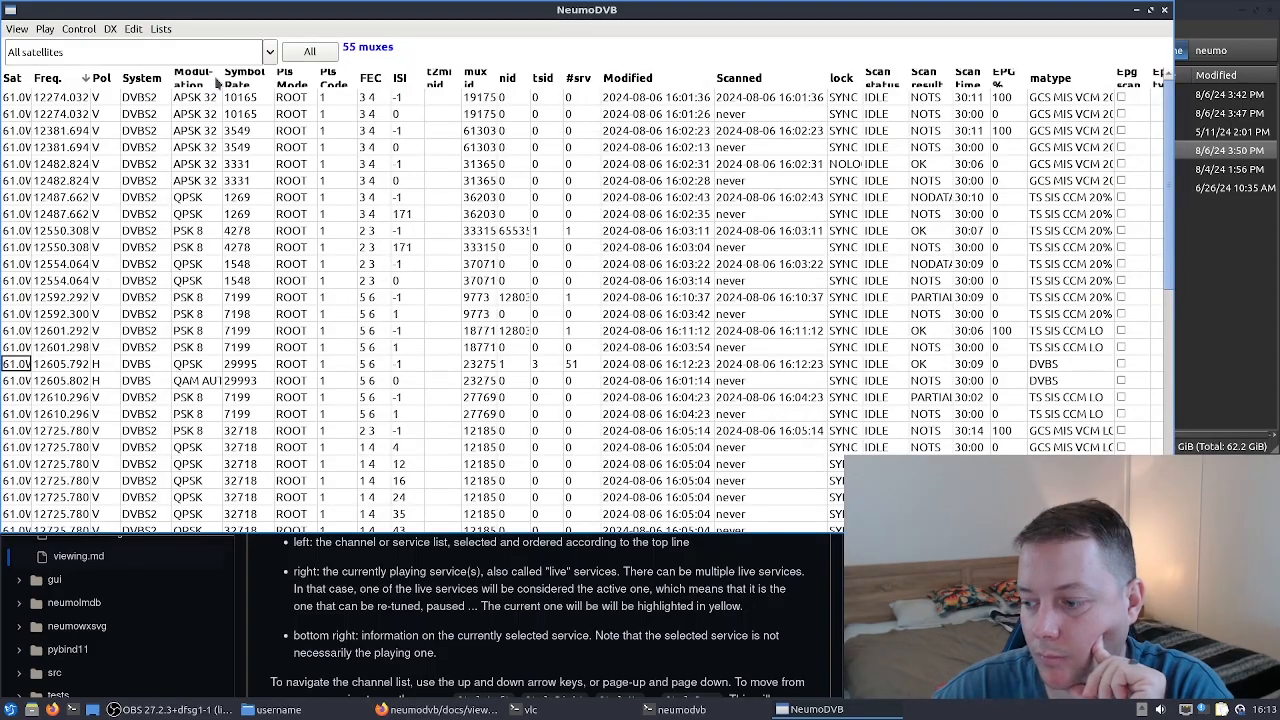
left_click_drag(1170, 167, 1164, 388)
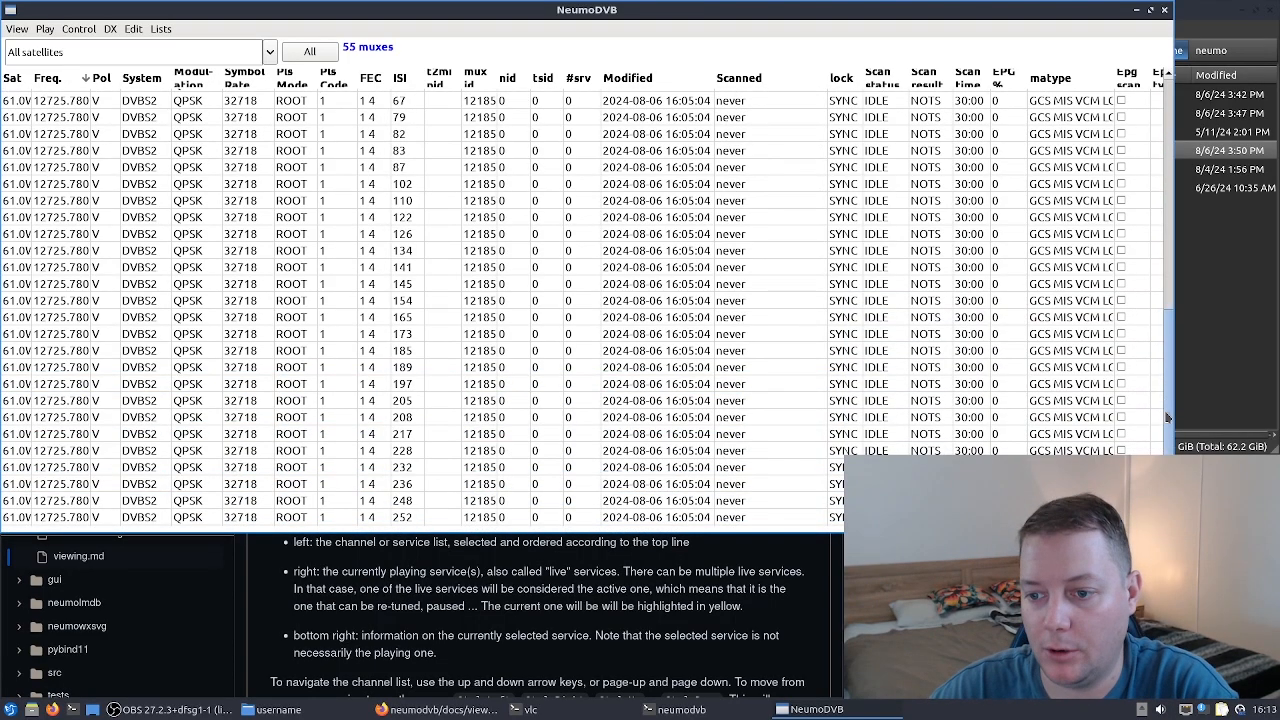
left_click_drag(1168, 446, 1172, 186)
left_click(161, 28)
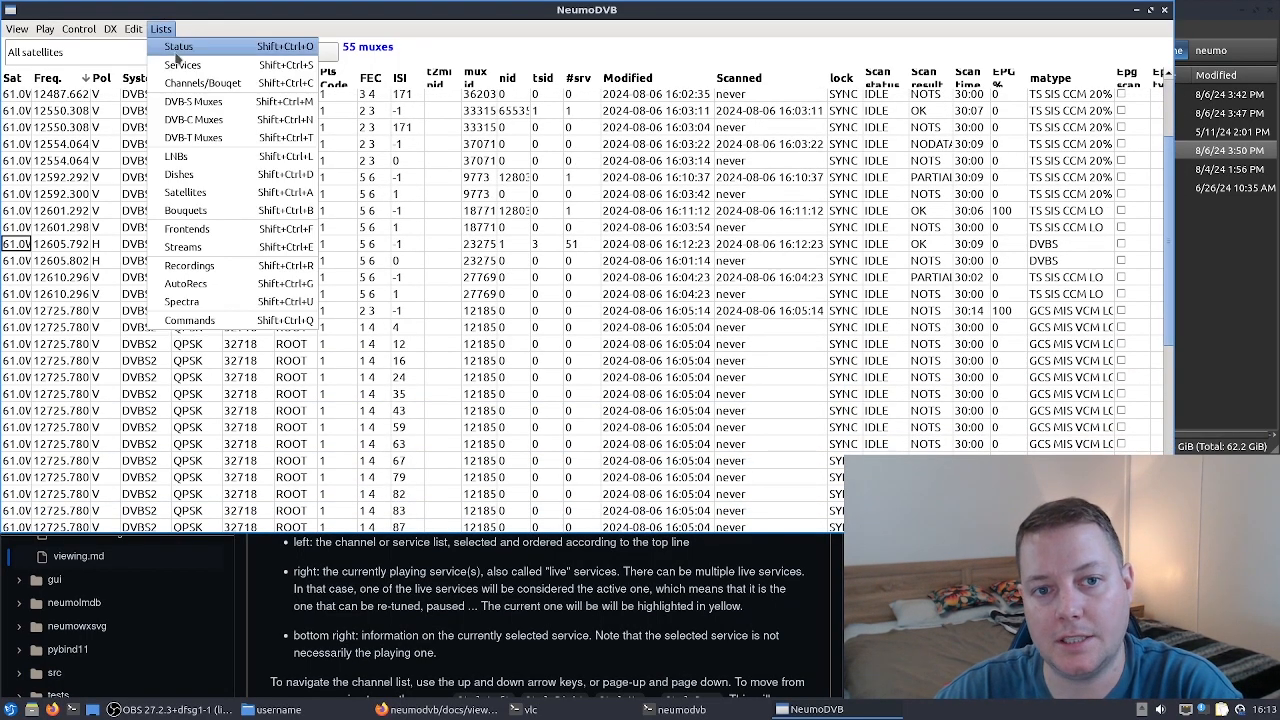
left_click(181, 66)
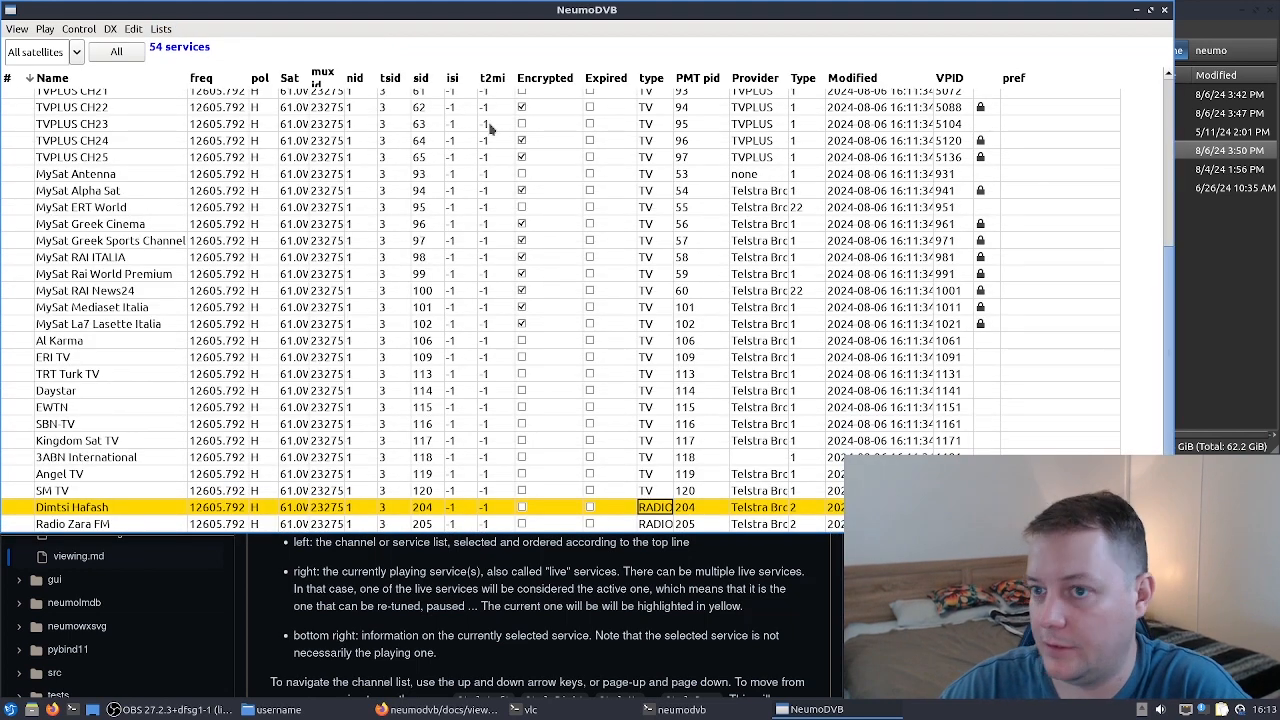
- Reopen the DVB-S muxes list and inspect individual muxes by selecting their rows
left_click(163, 29)
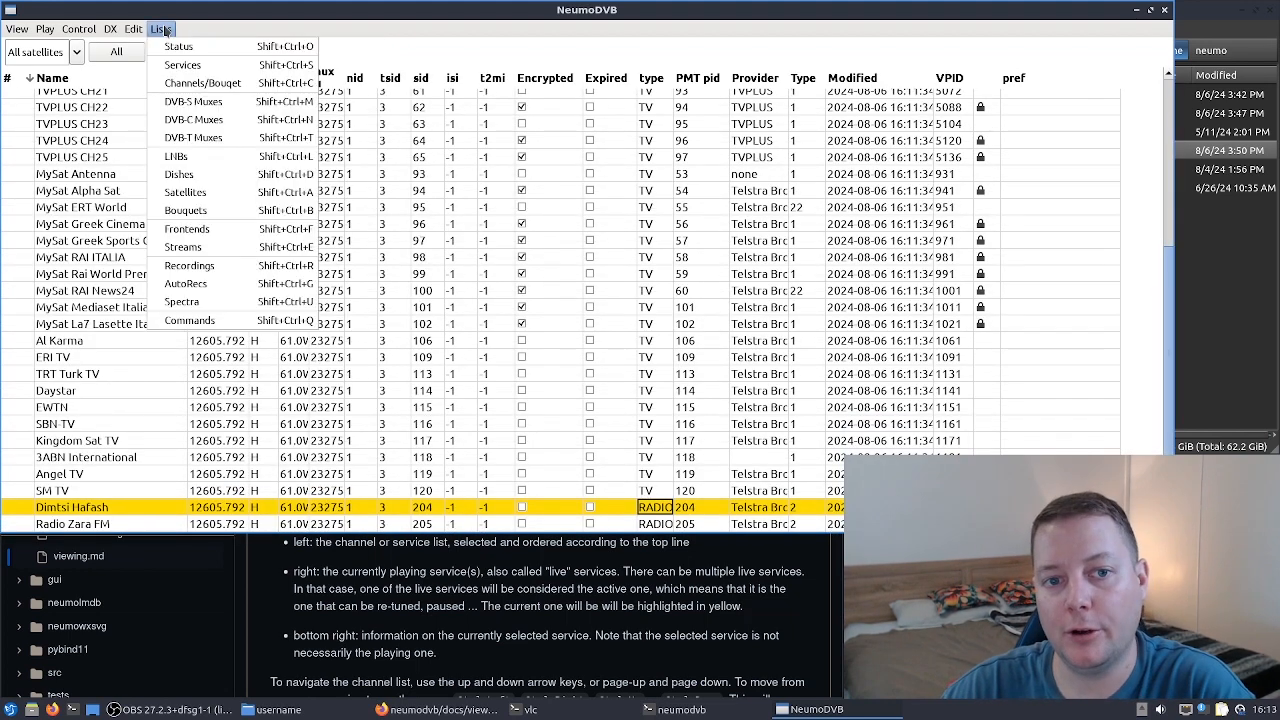
left_click(199, 104)
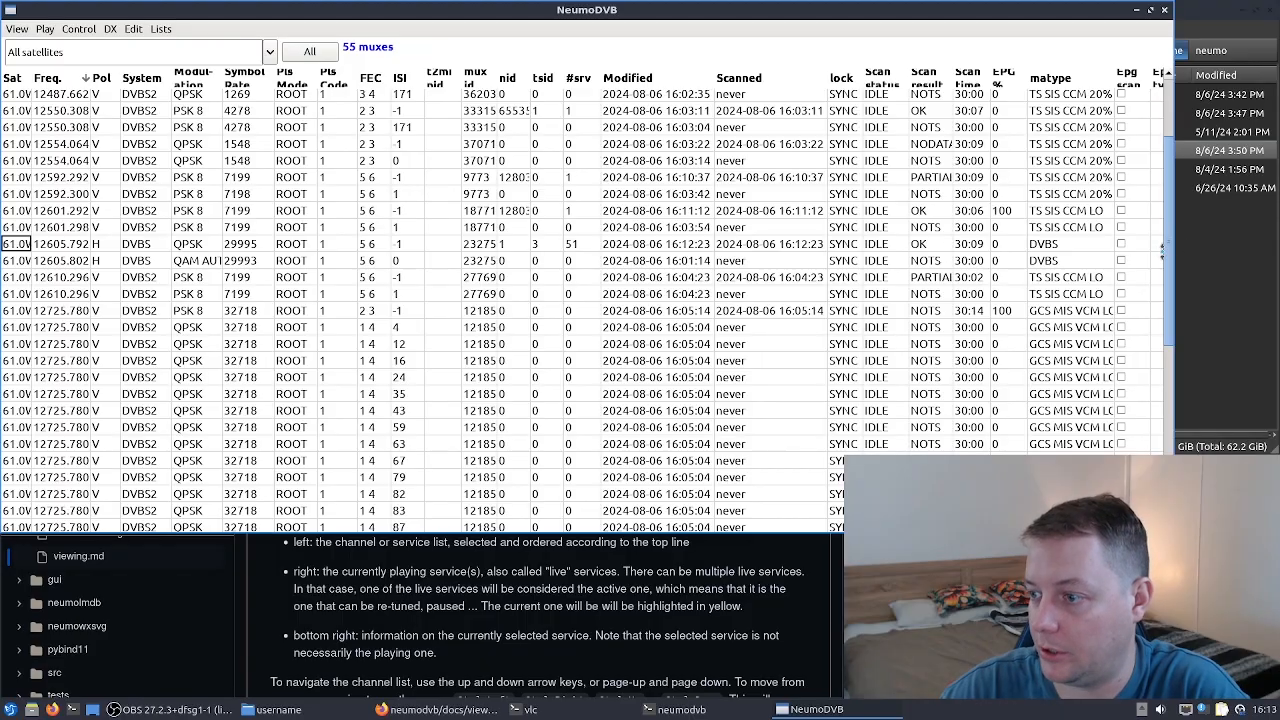
scroll(1173, 230, "up", 3)
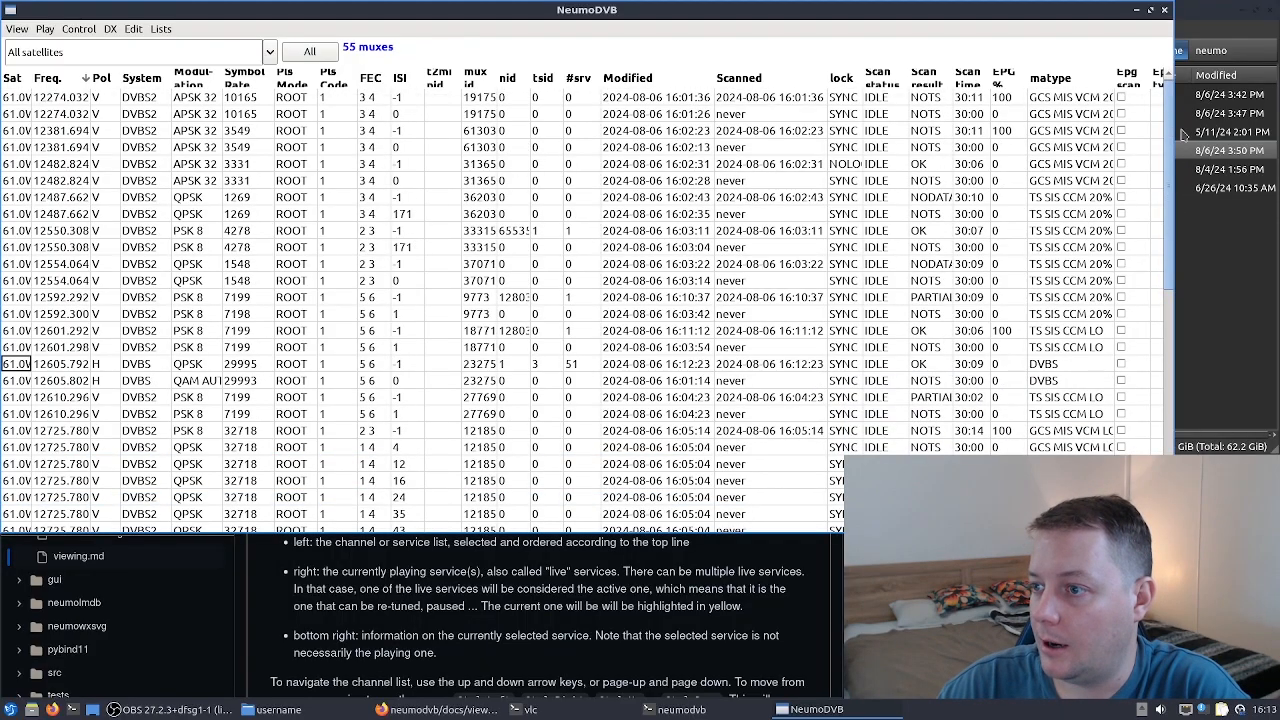
left_click(1043, 98)
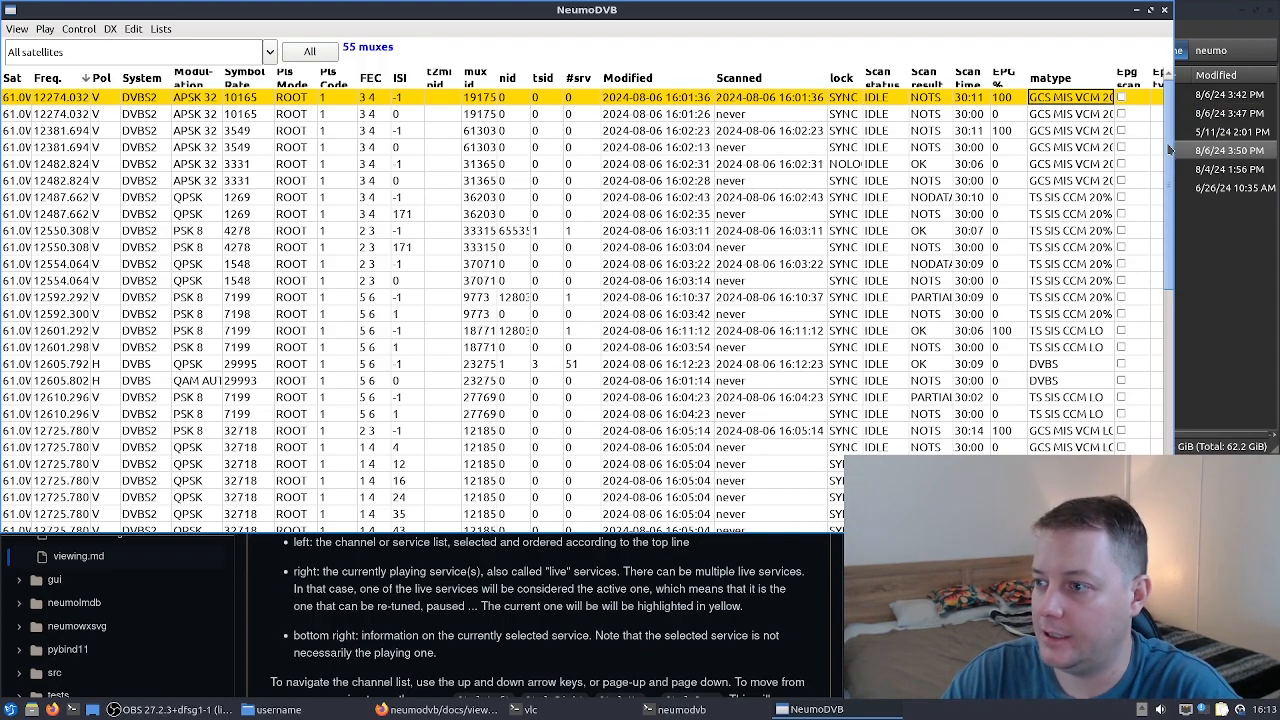
scroll(1166, 243, "down", 3)
scroll(1166, 243, "down", 5)
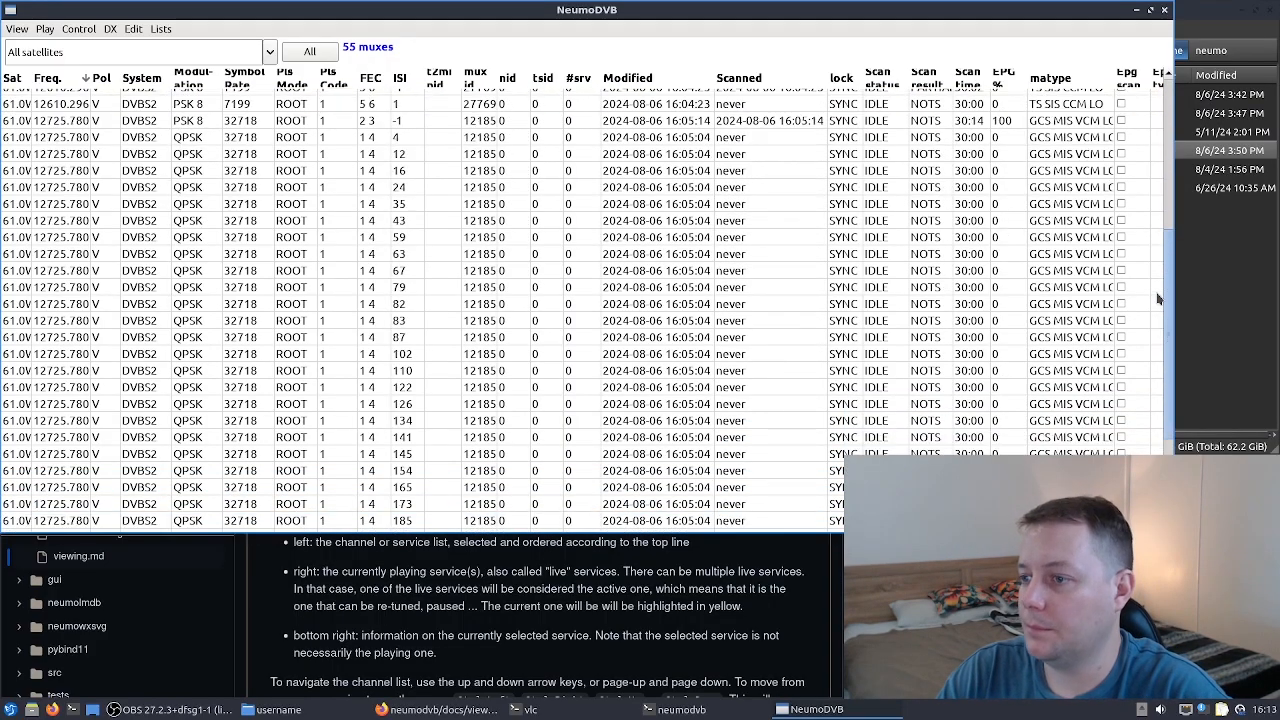
scroll(1154, 293, "up", 8)
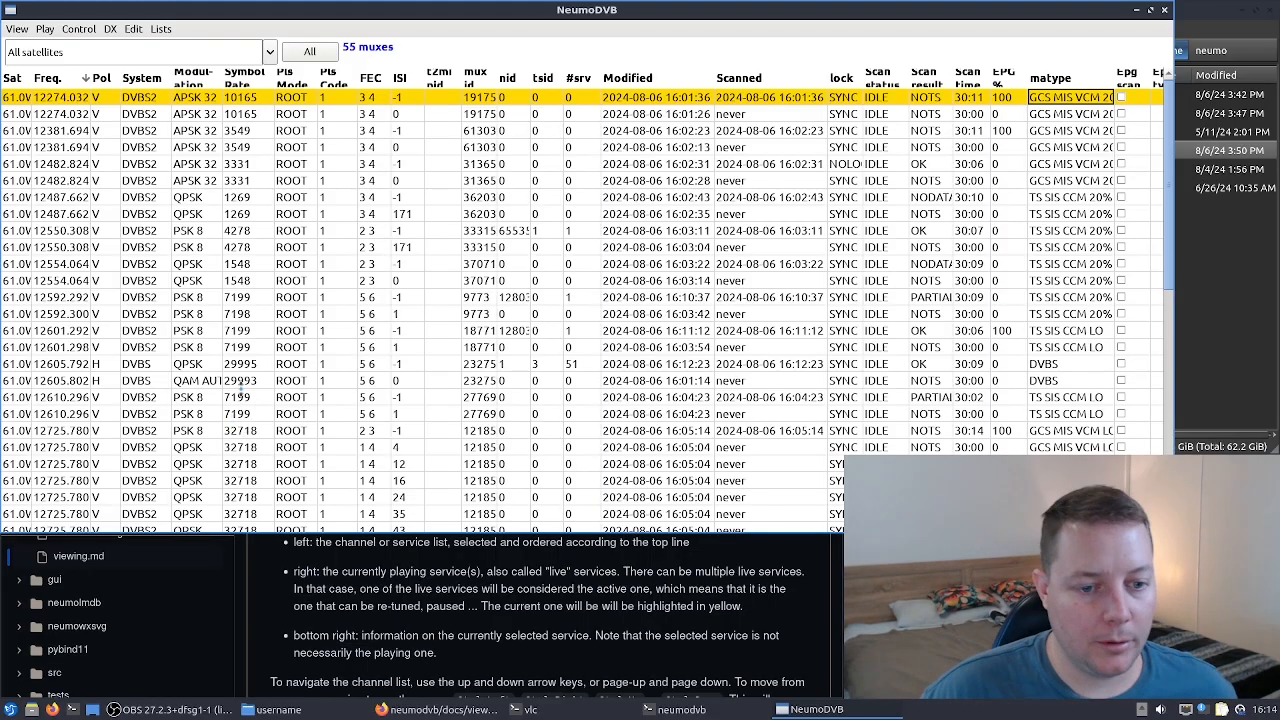
left_click(103, 381)
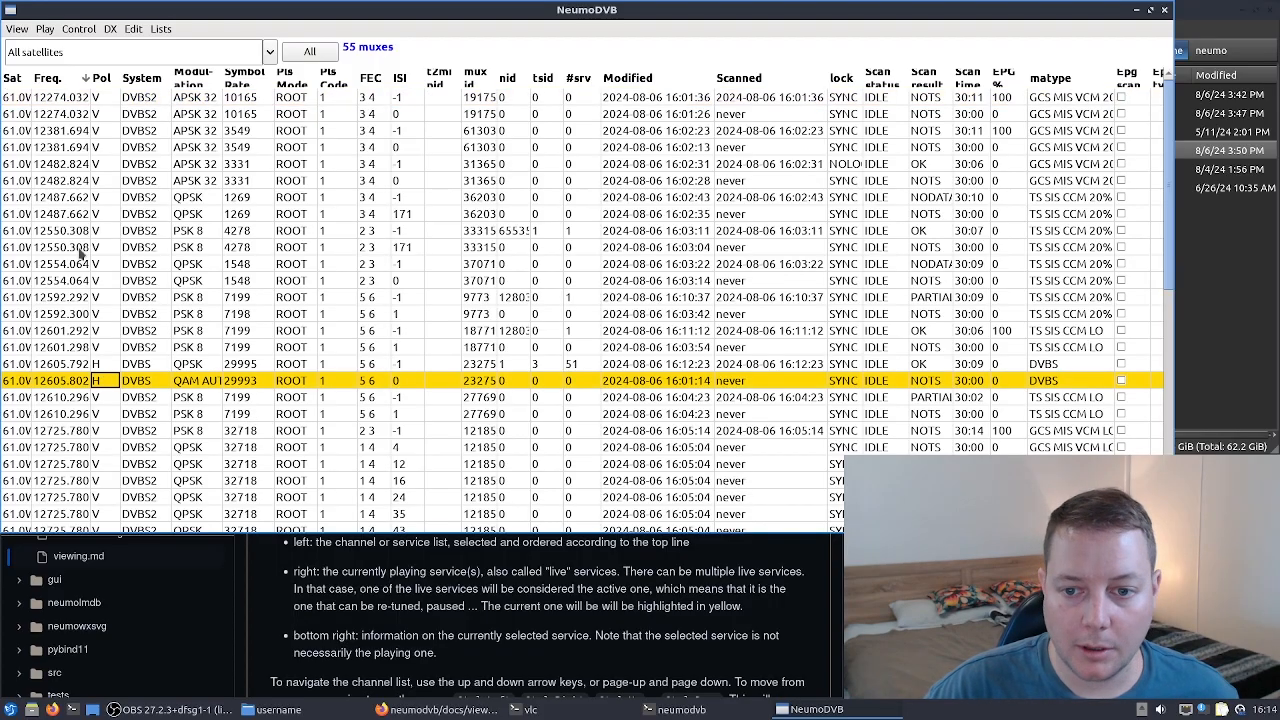
left_click(76, 250)
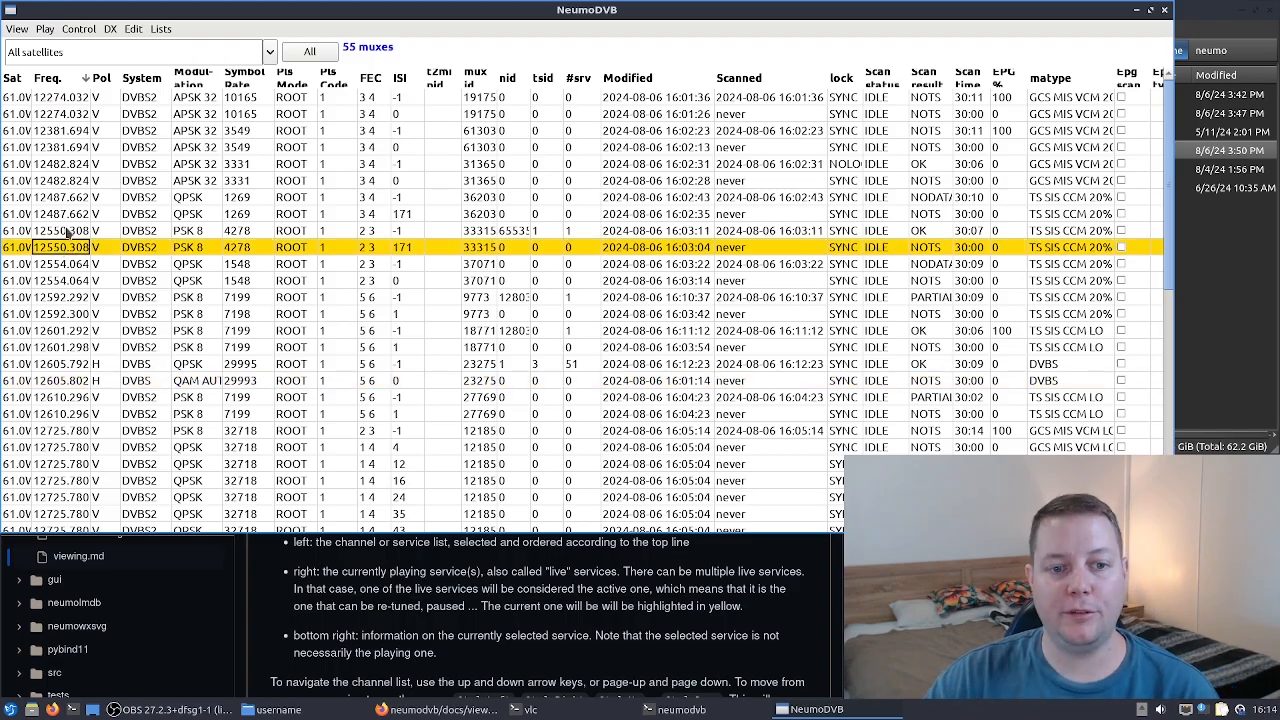
- Add a stream for the 12550.308 V mux, keeping host 127.0.0.1, port 9999, auto start and preserve
left_click(66, 231)
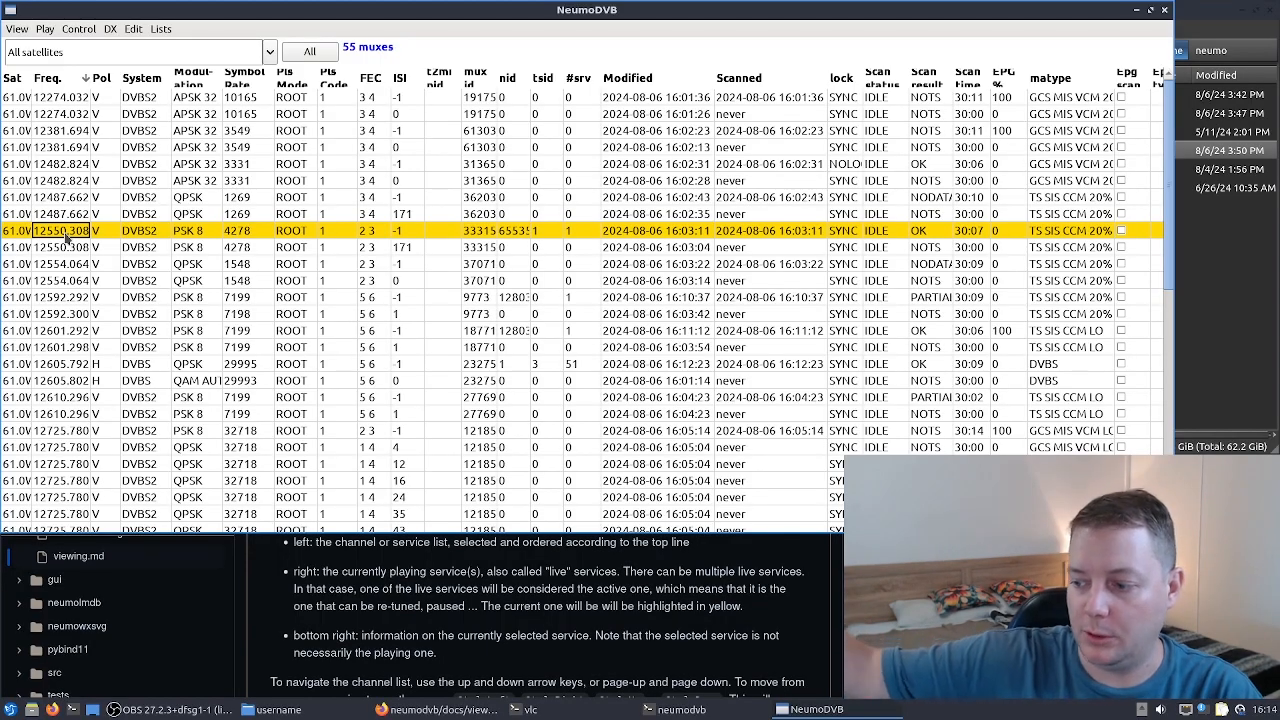
left_click(112, 31)
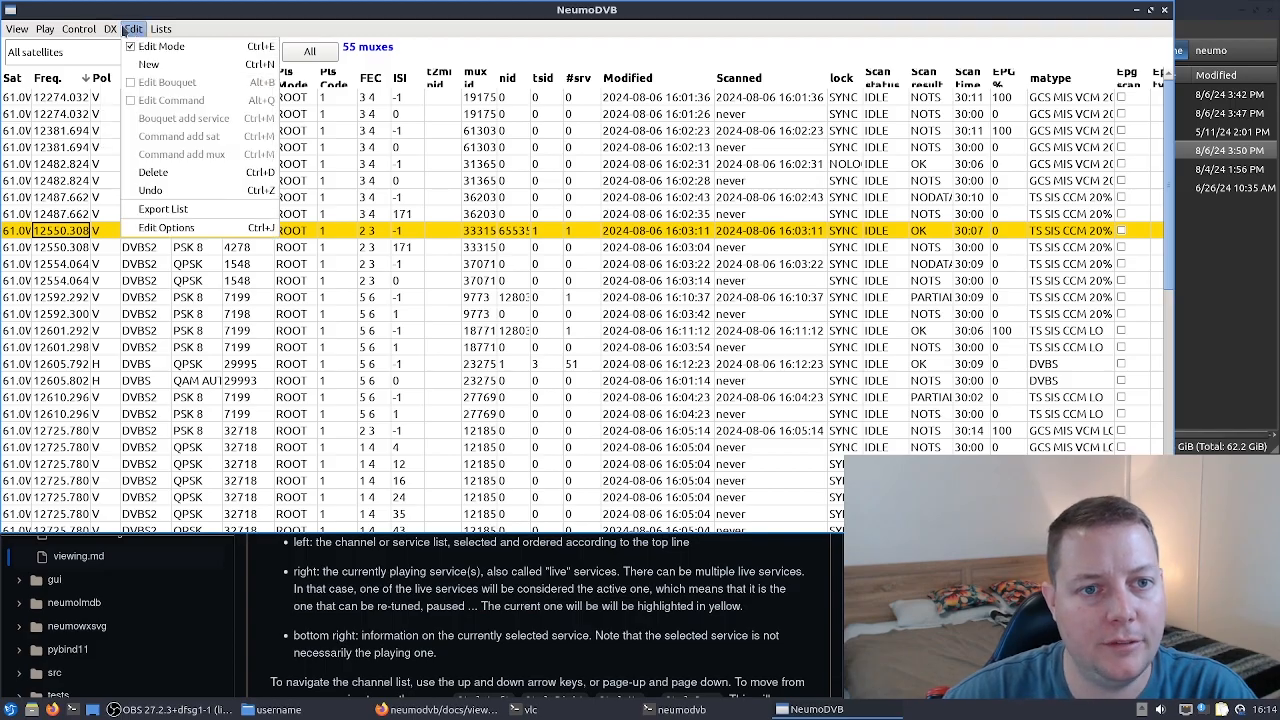
mouse_move(89, 31)
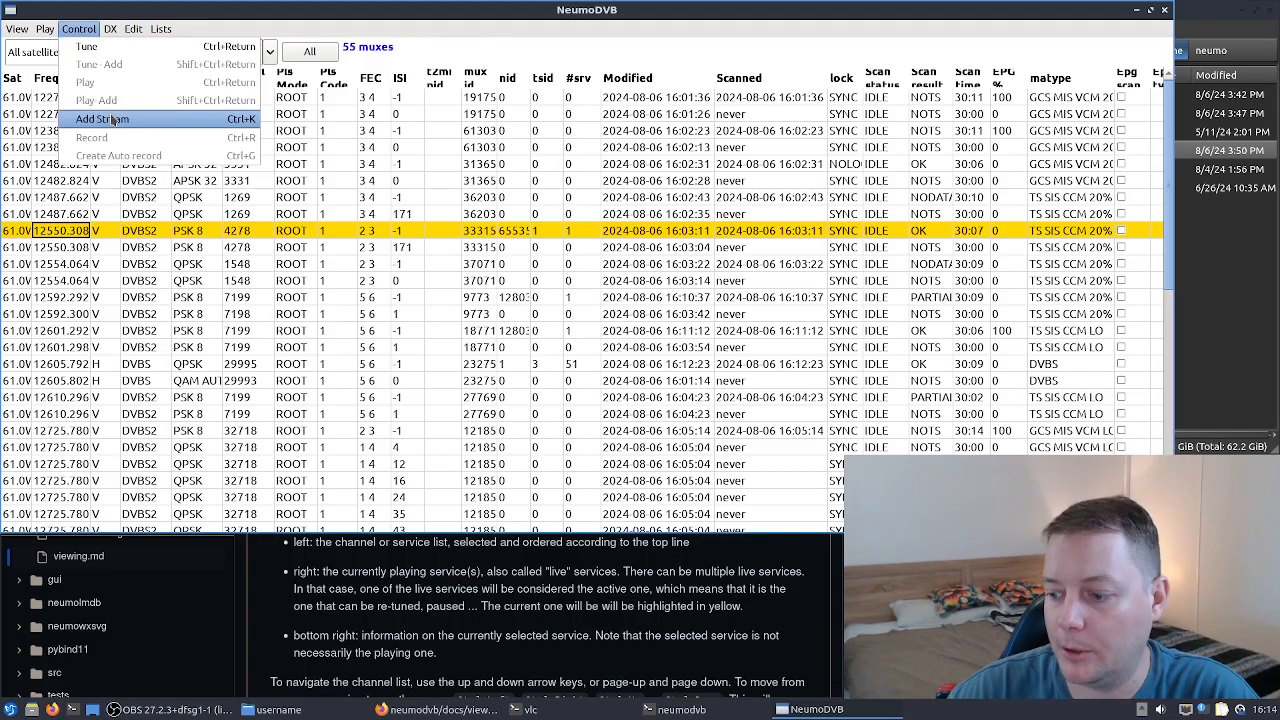
left_click(103, 119)
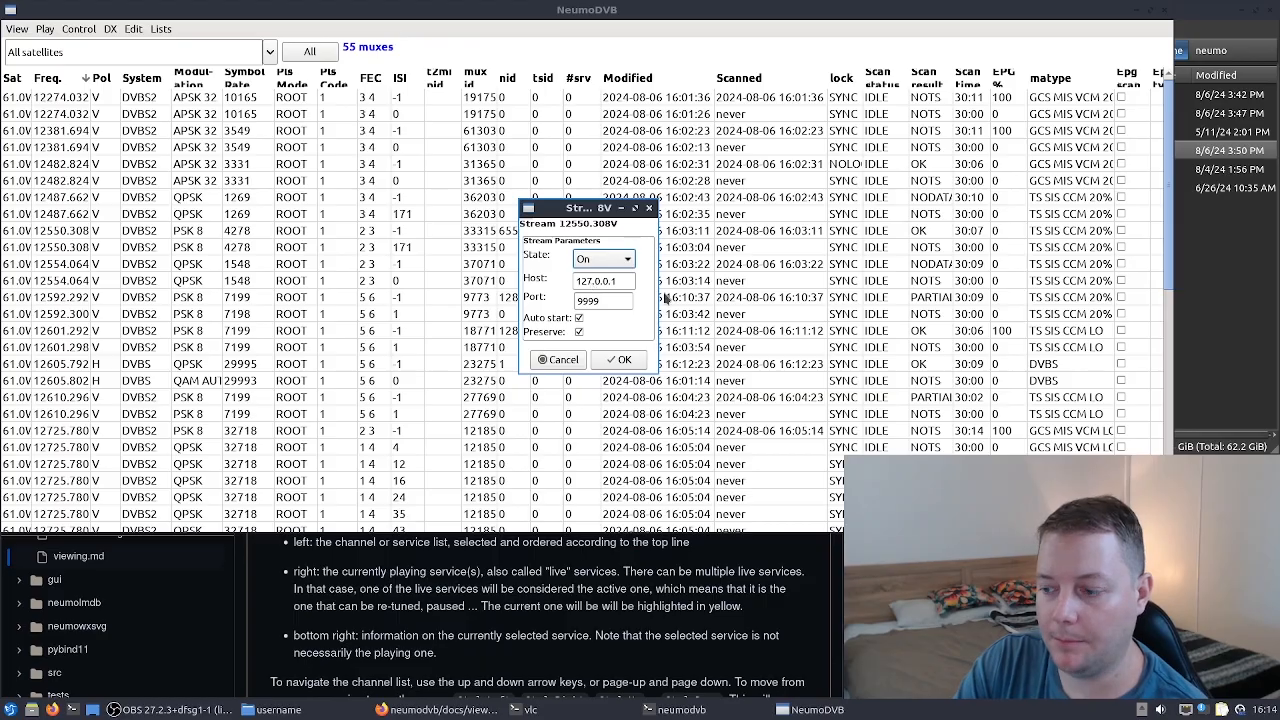
left_click(618, 360)
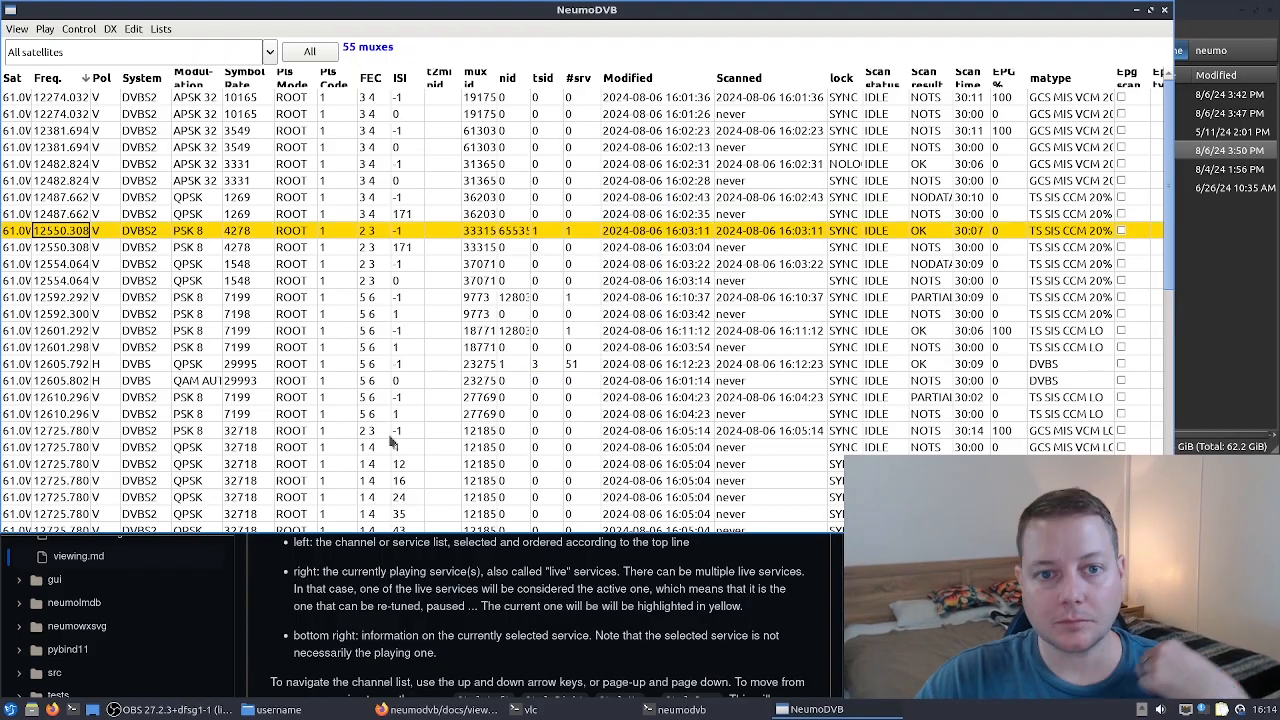
- Open the streams list
left_click(134, 29)
mouse_move(160, 29)
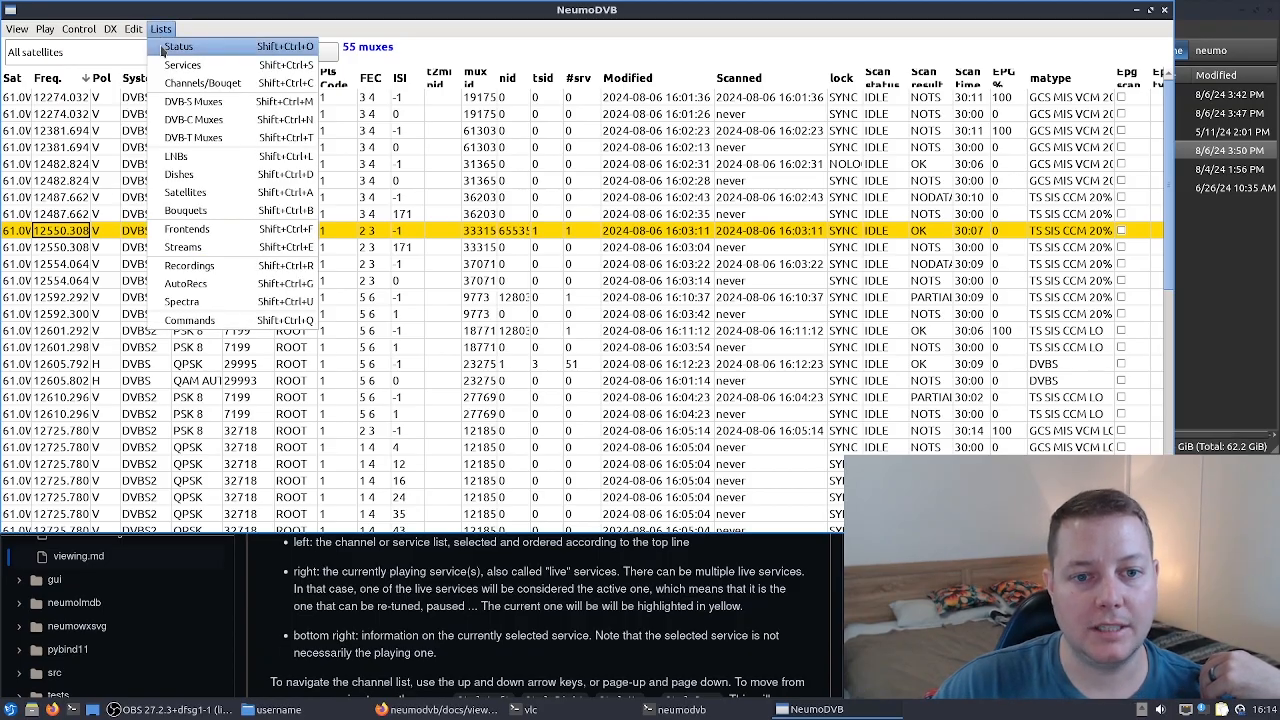
left_click(177, 250)
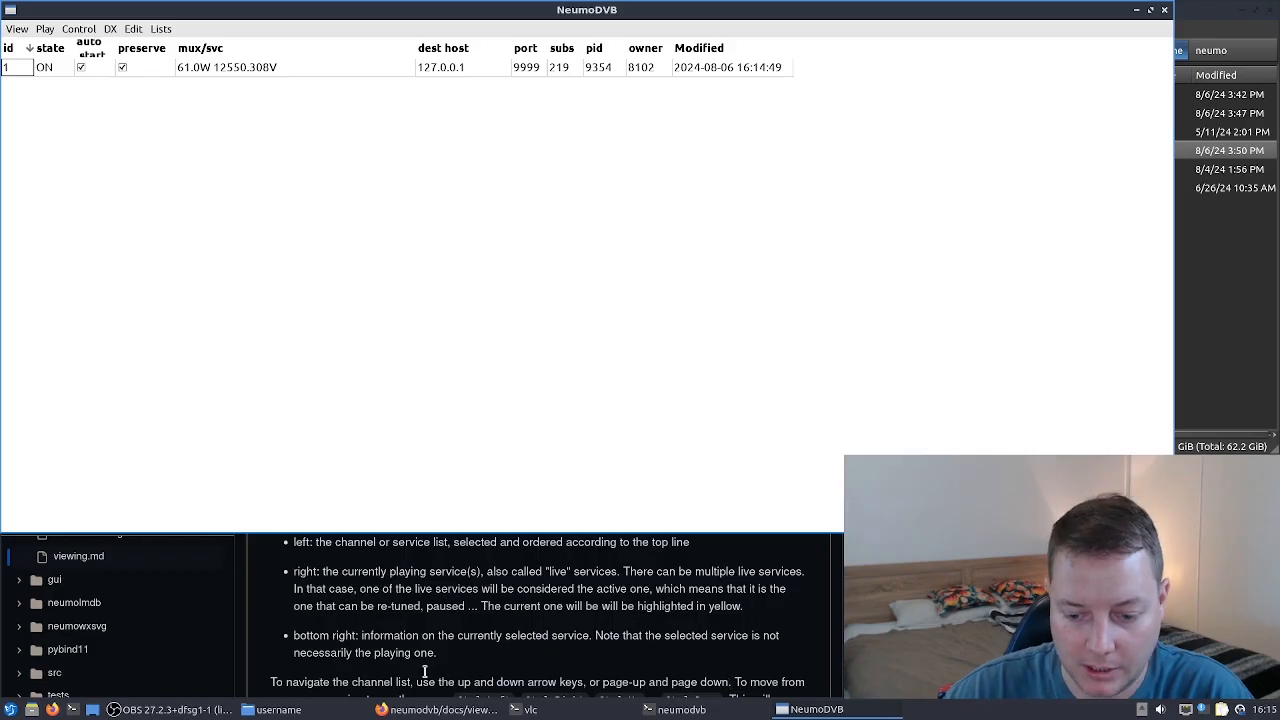
- Switch to the terminal and run vlc udp://@:9999 to receive the stream
left_click(529, 709)
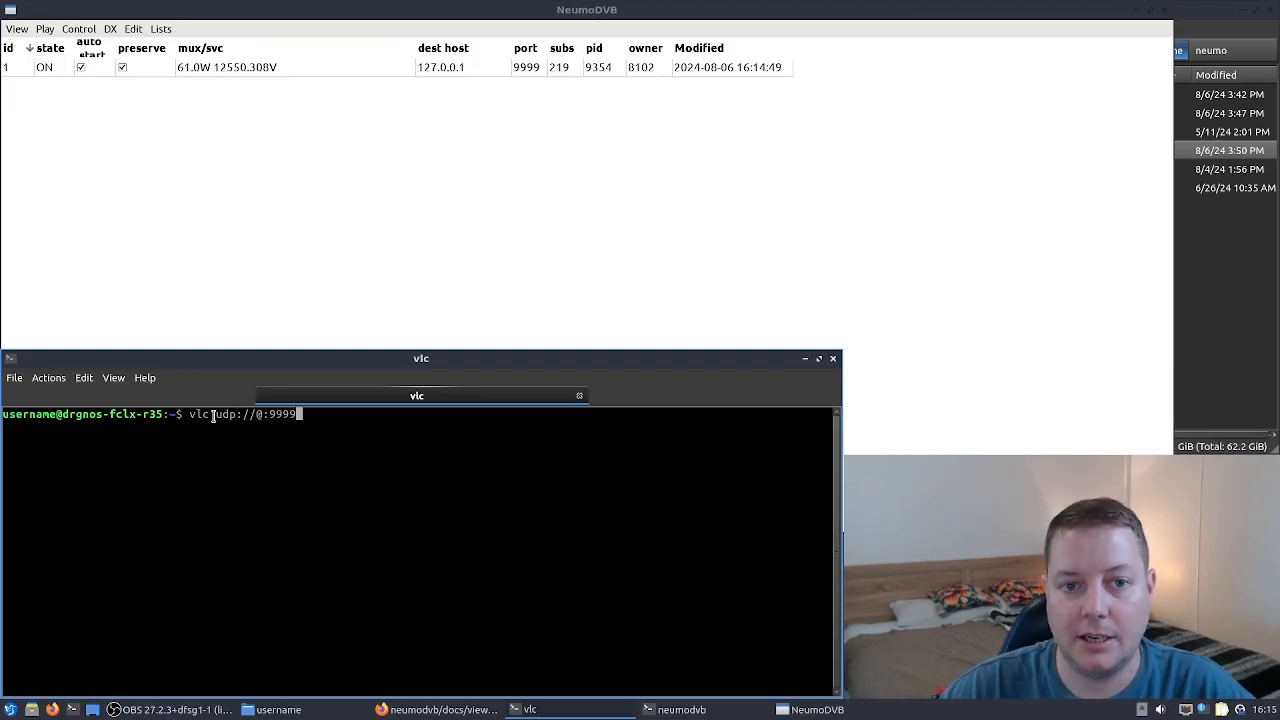
left_click_drag(218, 414, 331, 414)
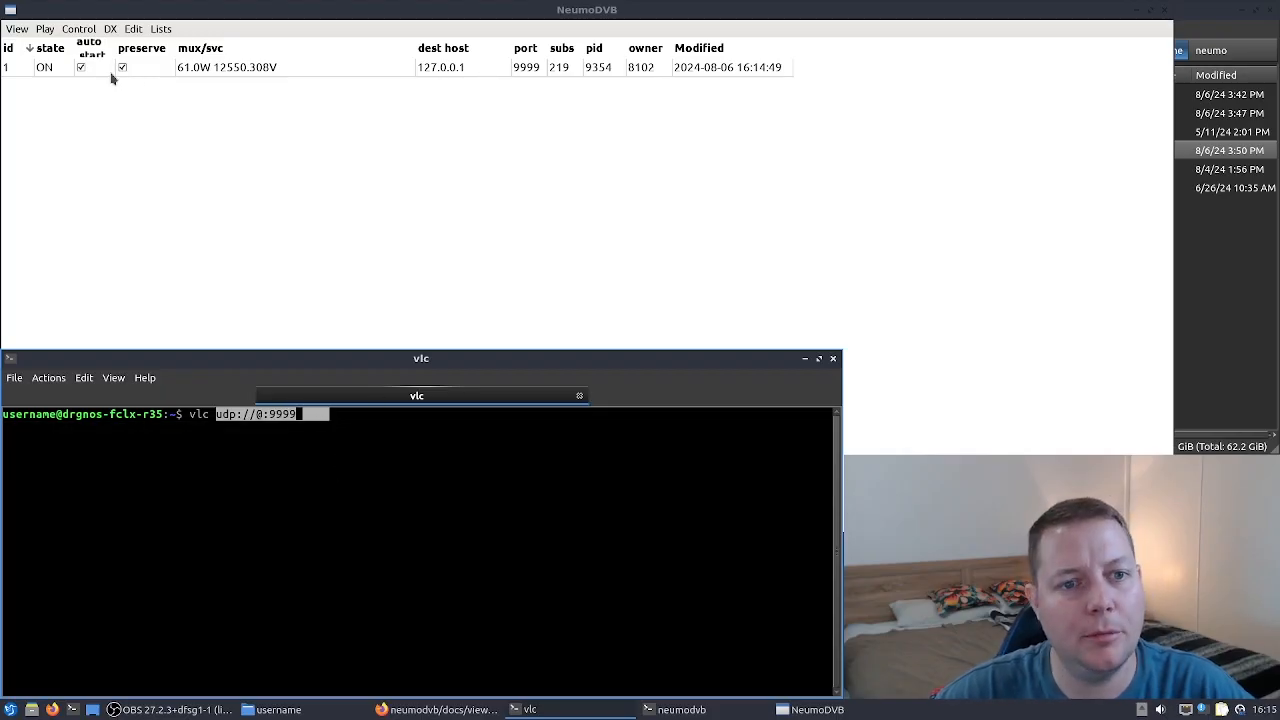
left_click(308, 424)
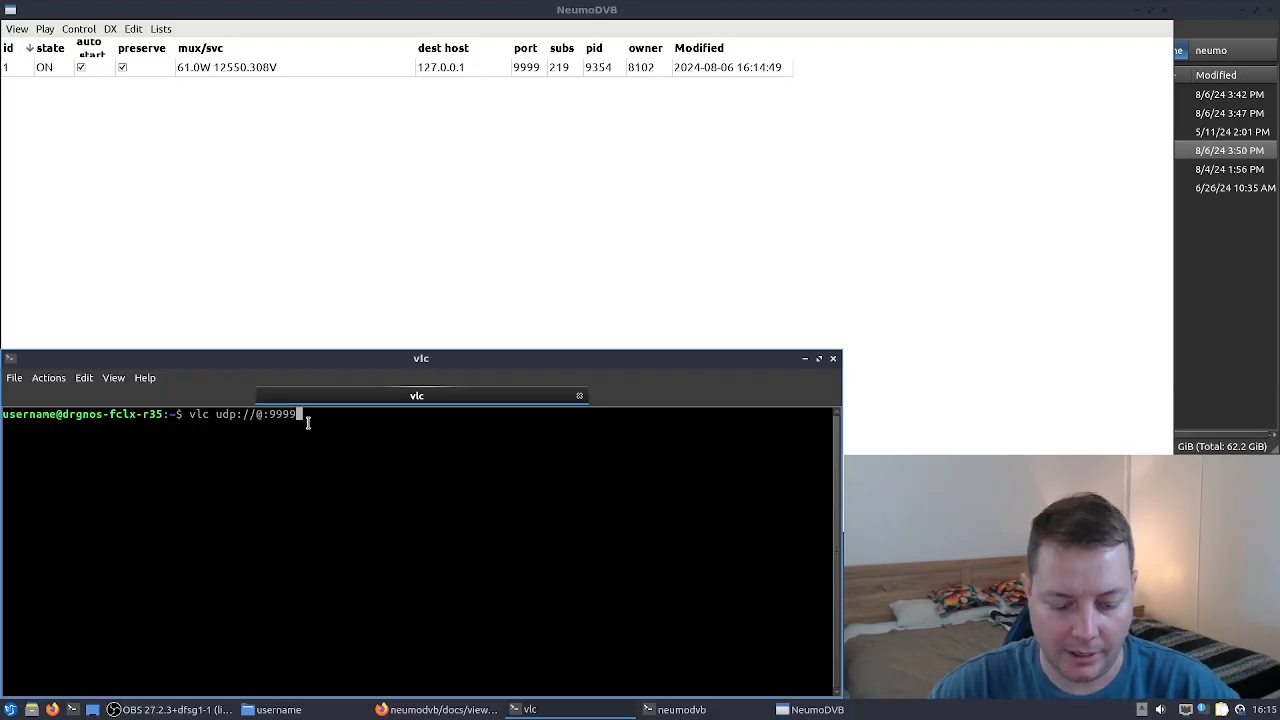
key("Return")
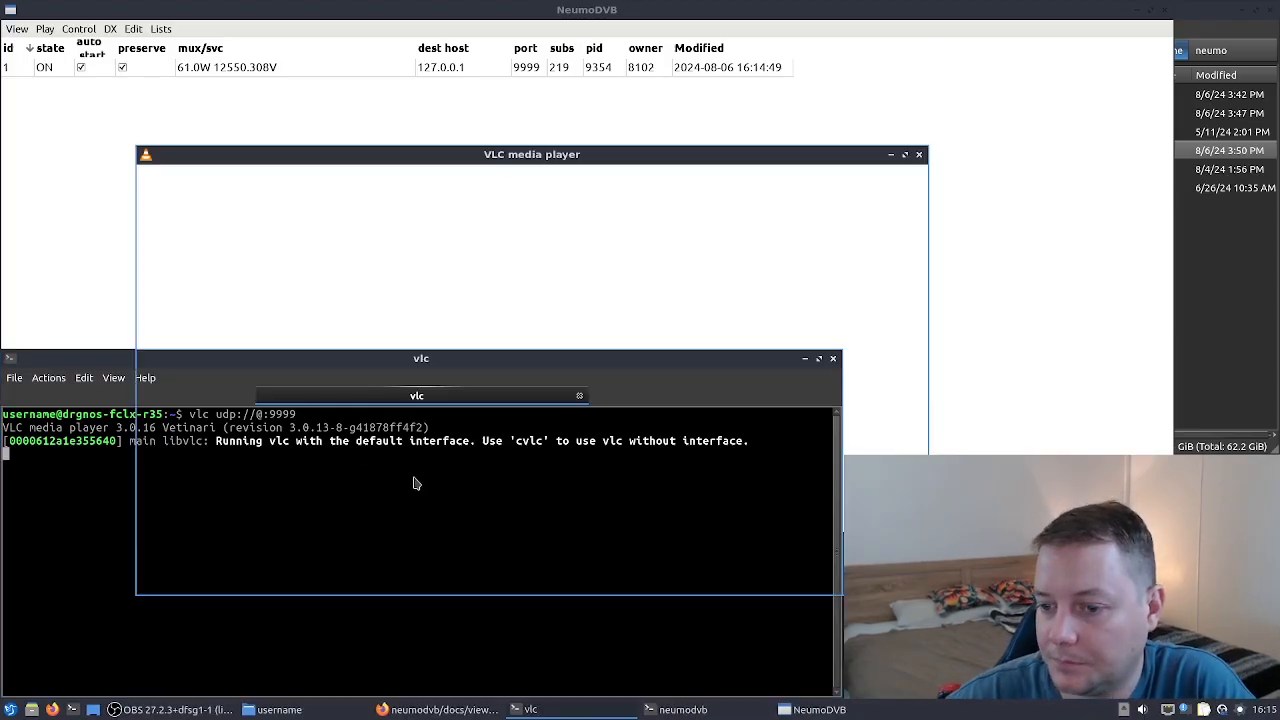
- Open the codec information of the stream in VLC and examine it
left_click_drag(493, 159, 615, 198)
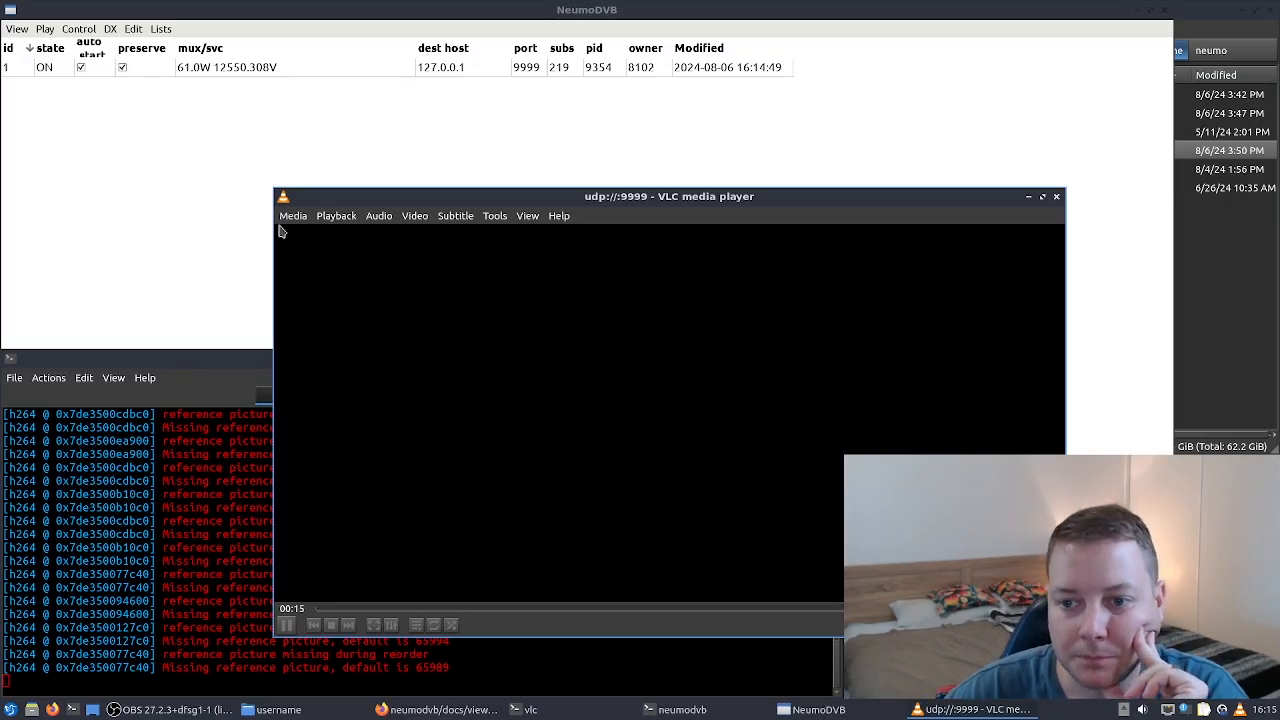
left_click(562, 218)
left_click(498, 220)
left_click(503, 221)
left_click(505, 222)
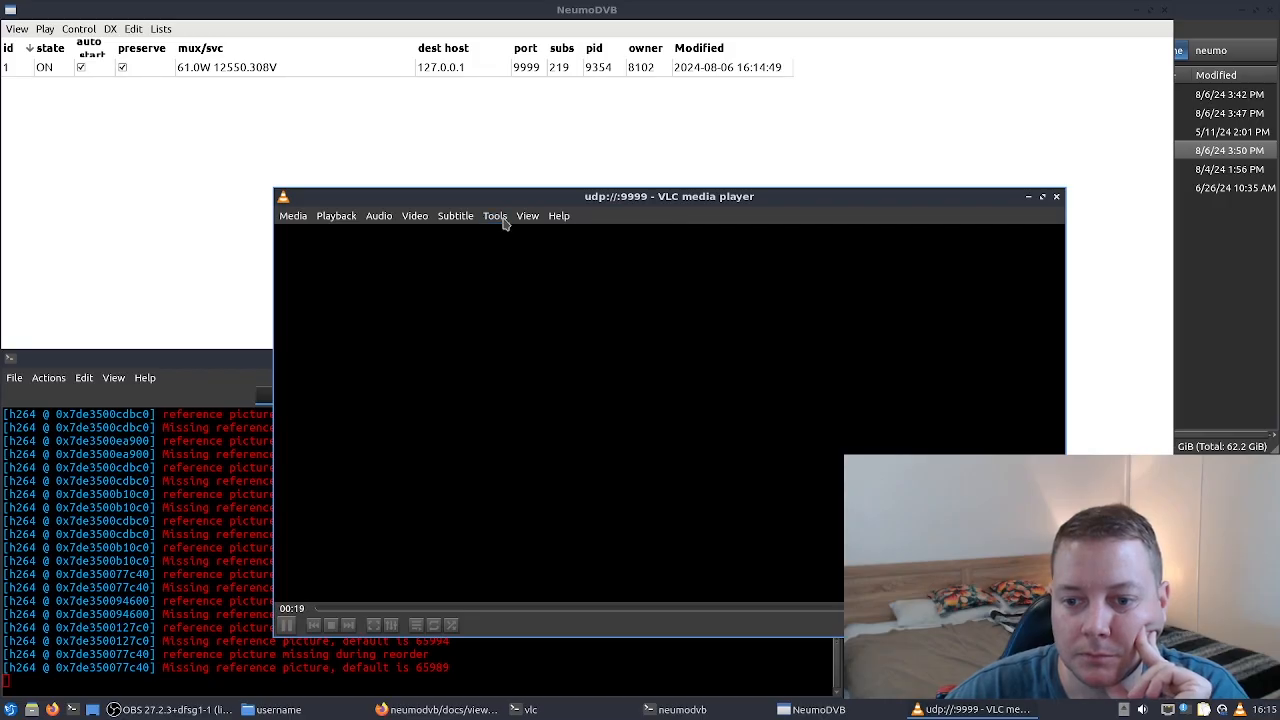
left_click(505, 222)
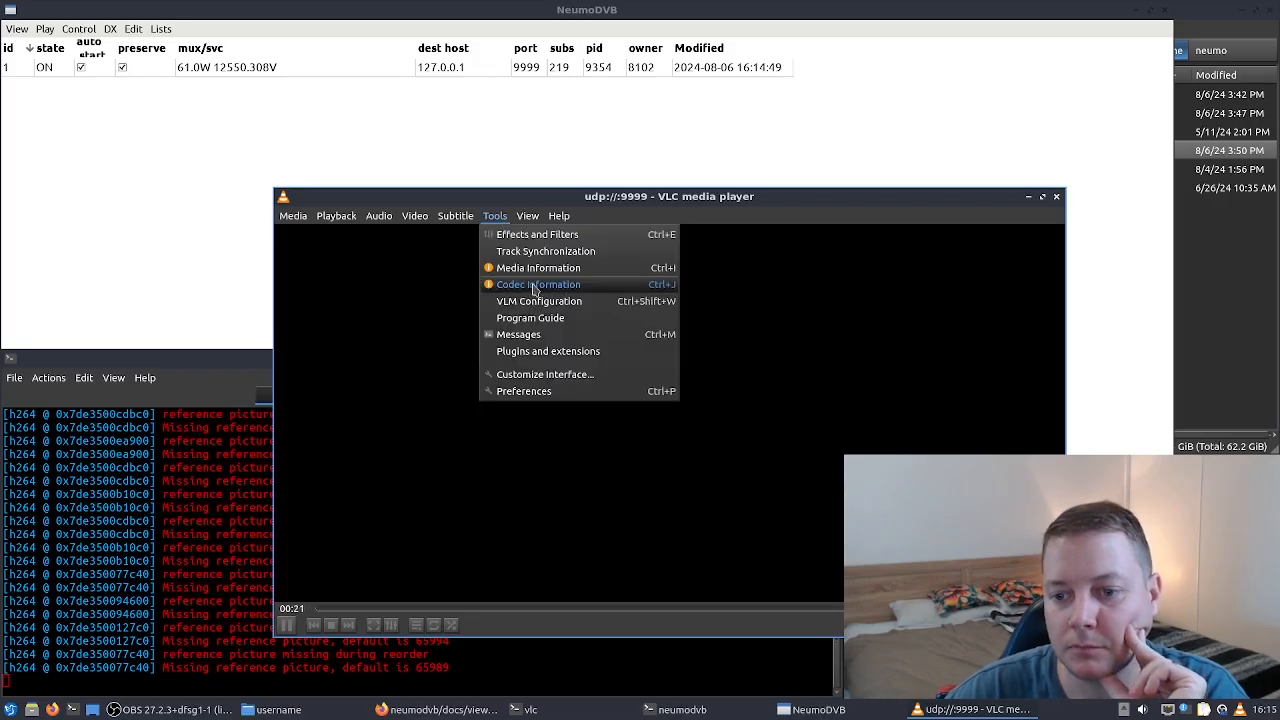
left_click(560, 284)
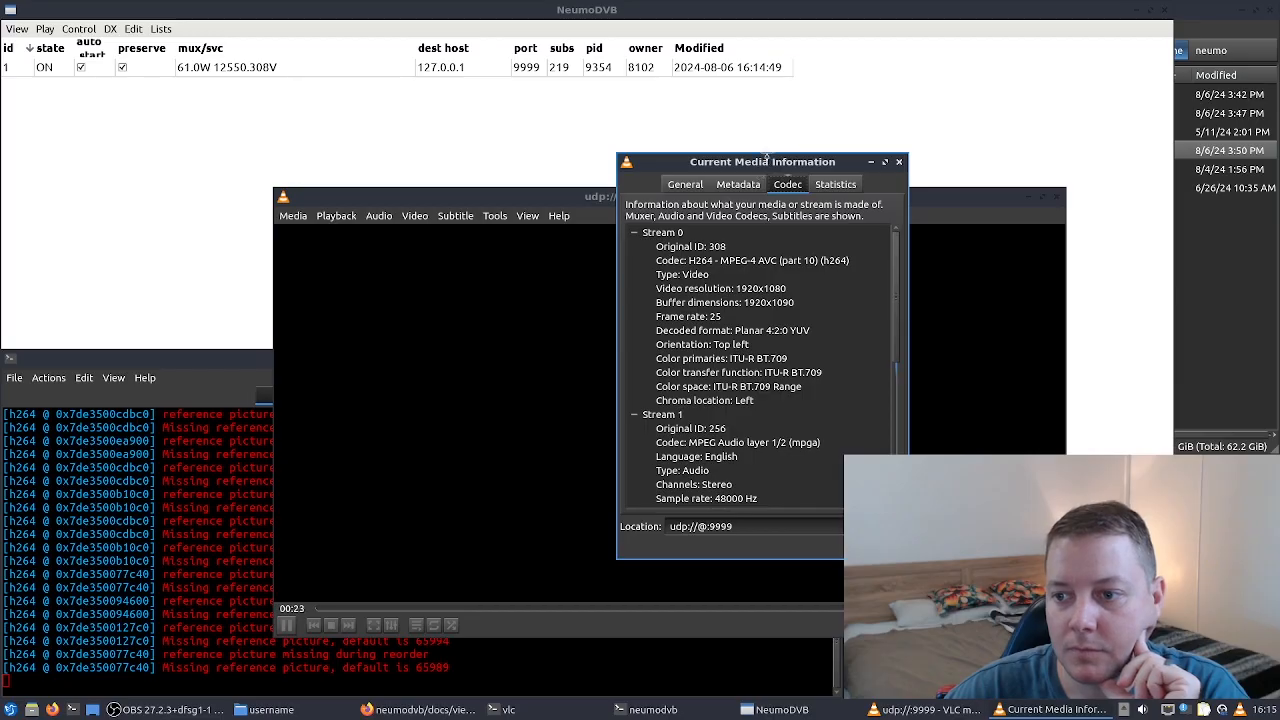
left_click_drag(735, 202, 693, 254)
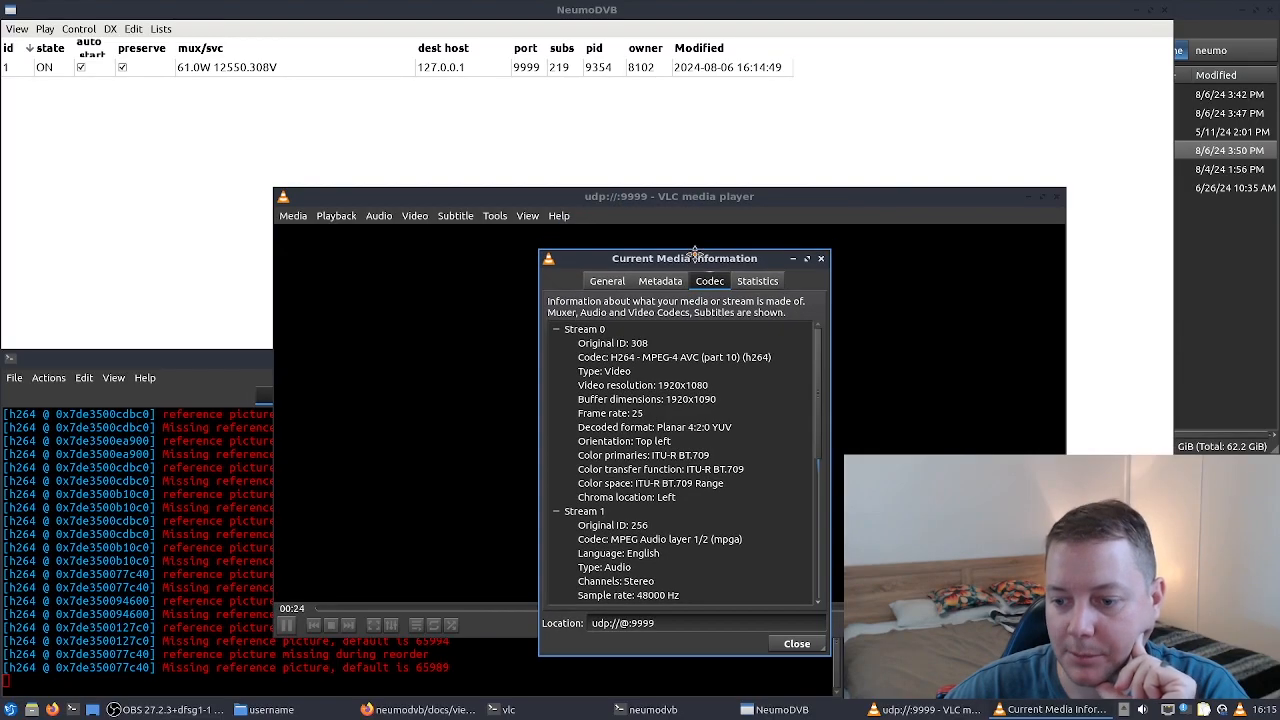
left_click(820, 258)
- Close the VLC player, stop the vlc process in the terminal and clear the terminal
left_click(1055, 199)
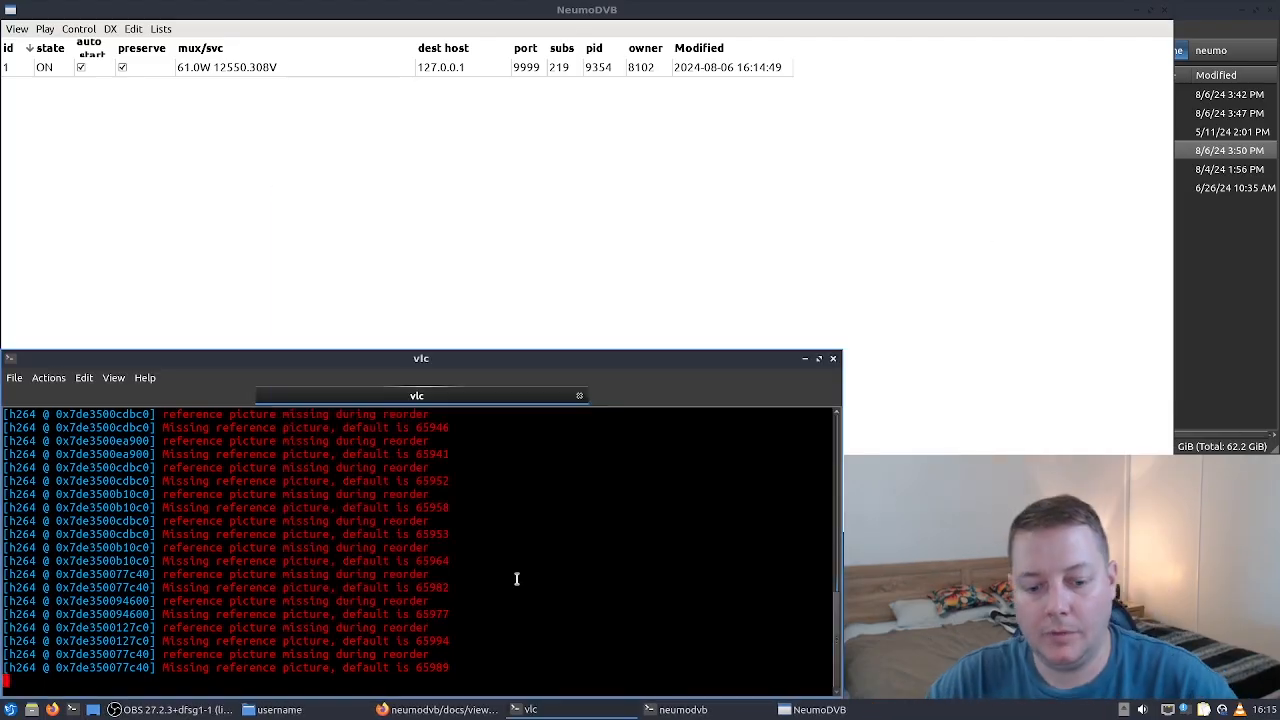
key("ctrl+c")
key("ctrl+c")
key("ctrl+c")
key("ctrl+c")
key("ctrl+c")
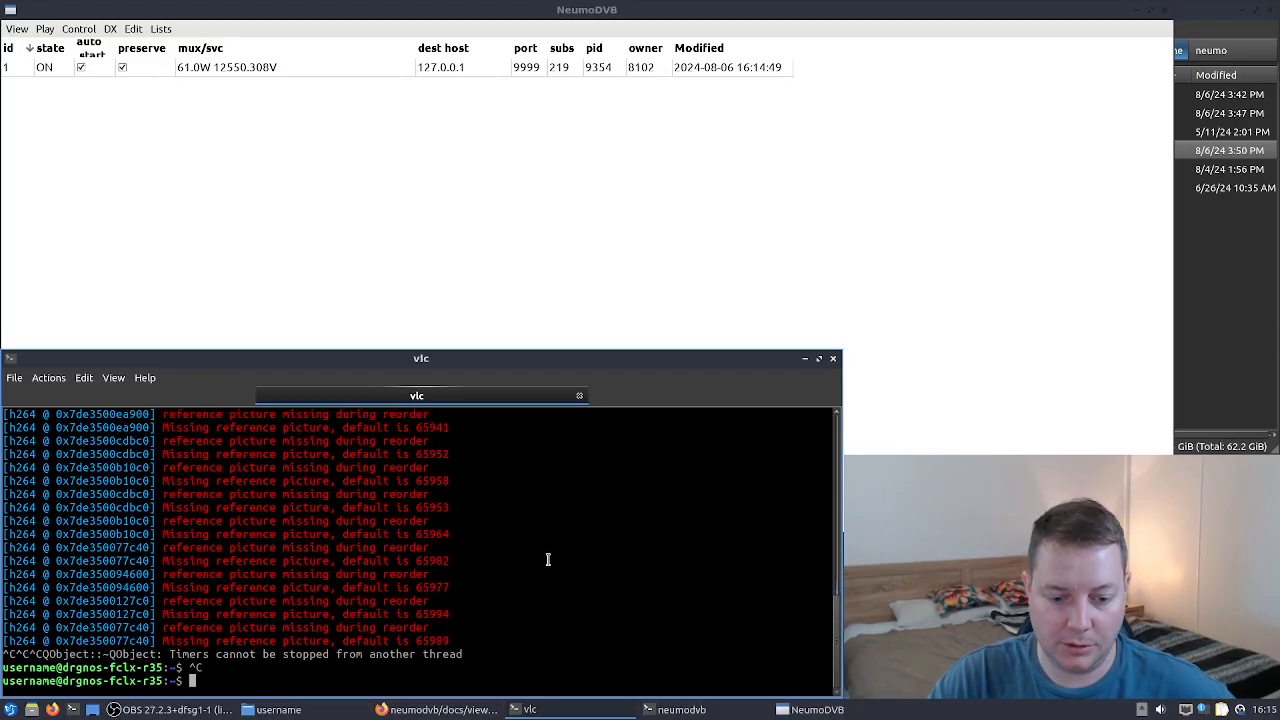
type("clear")
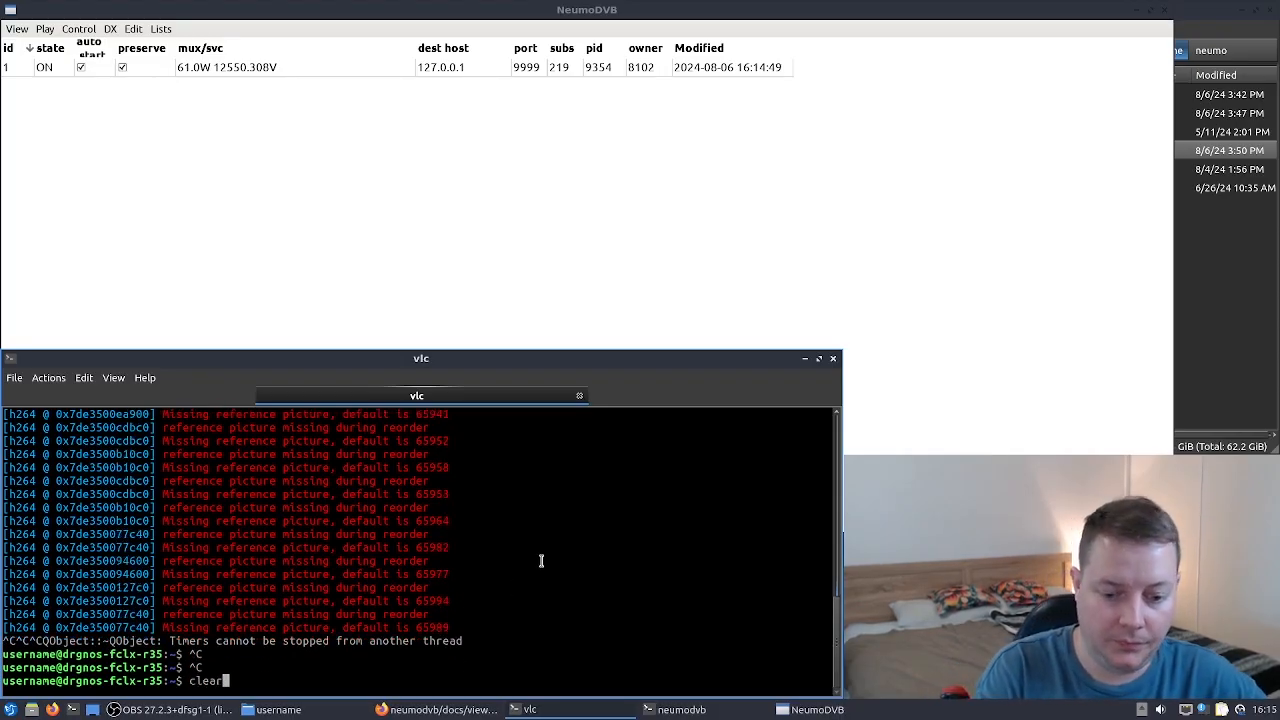
key("Return")
- Rerun the vlc udp://@:9999 command, watch the streamed video and close the player
key("Up")
key("Up")
key("Return")
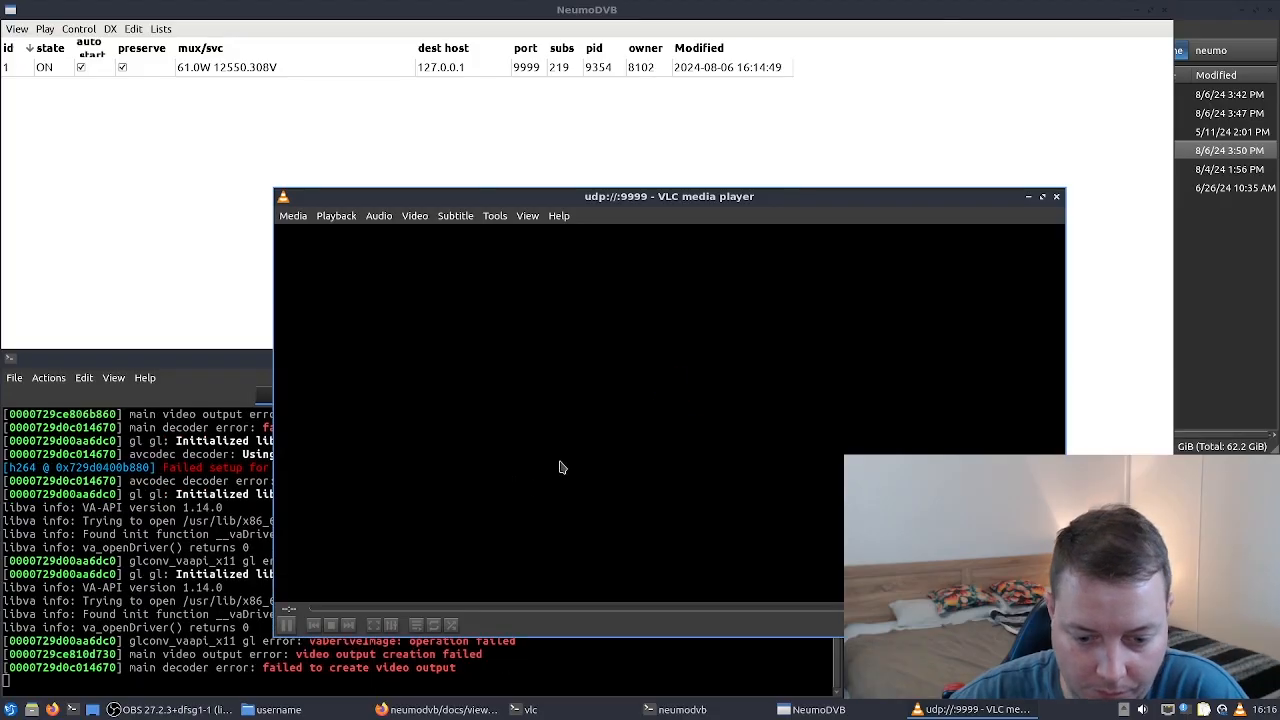
scroll(649, 457, "down", 3)
scroll(649, 462, "up", 1)
scroll(649, 462, "down", 1)
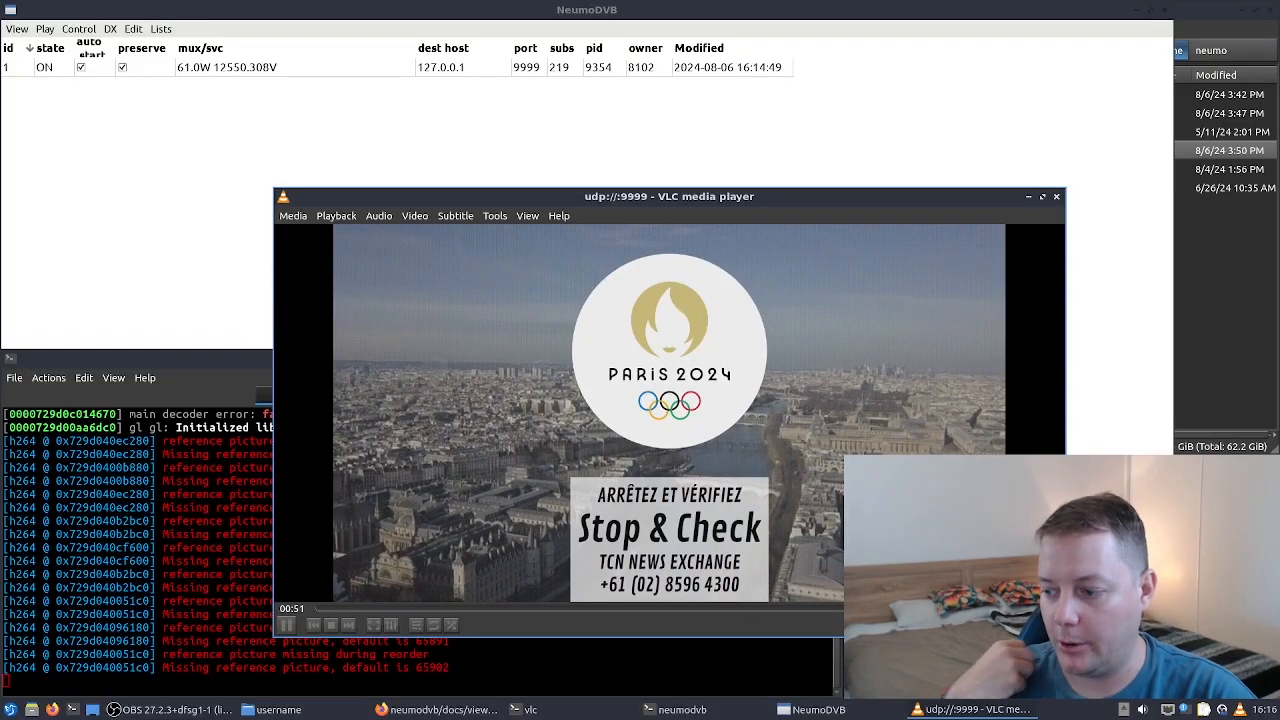
scroll(670, 403, "down", 3)
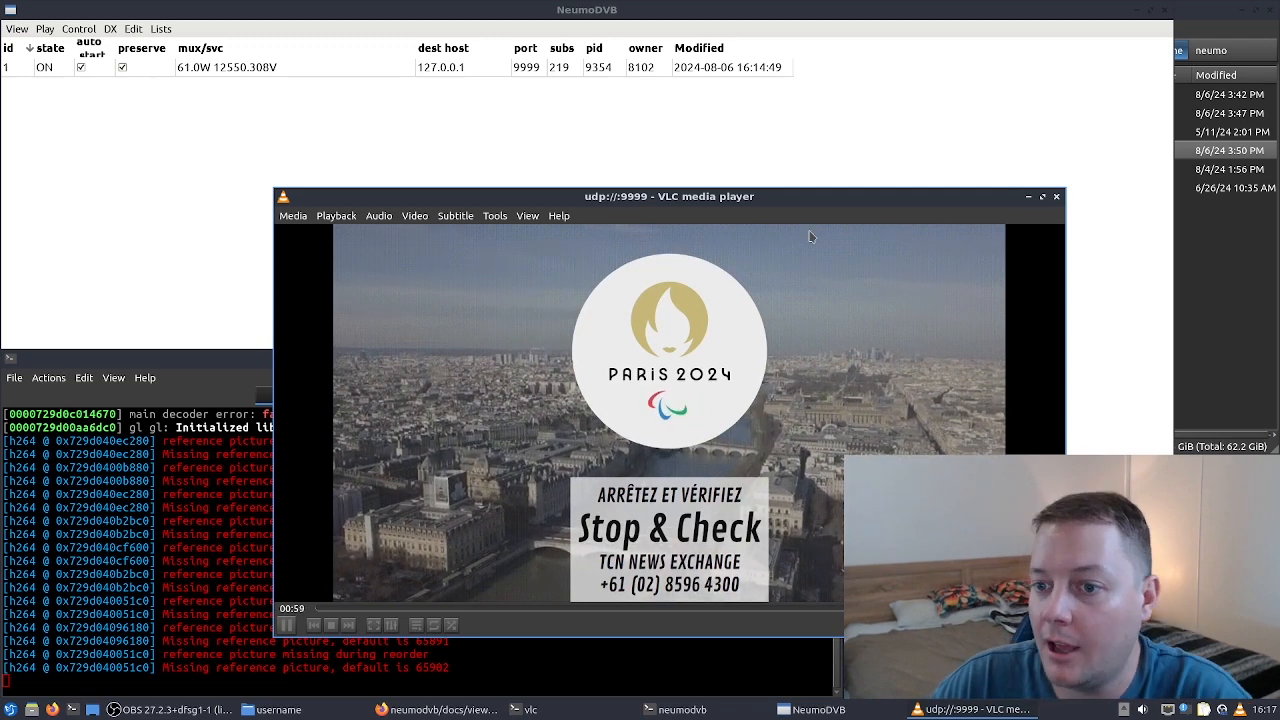
left_click_drag(660, 205, 645, 197)
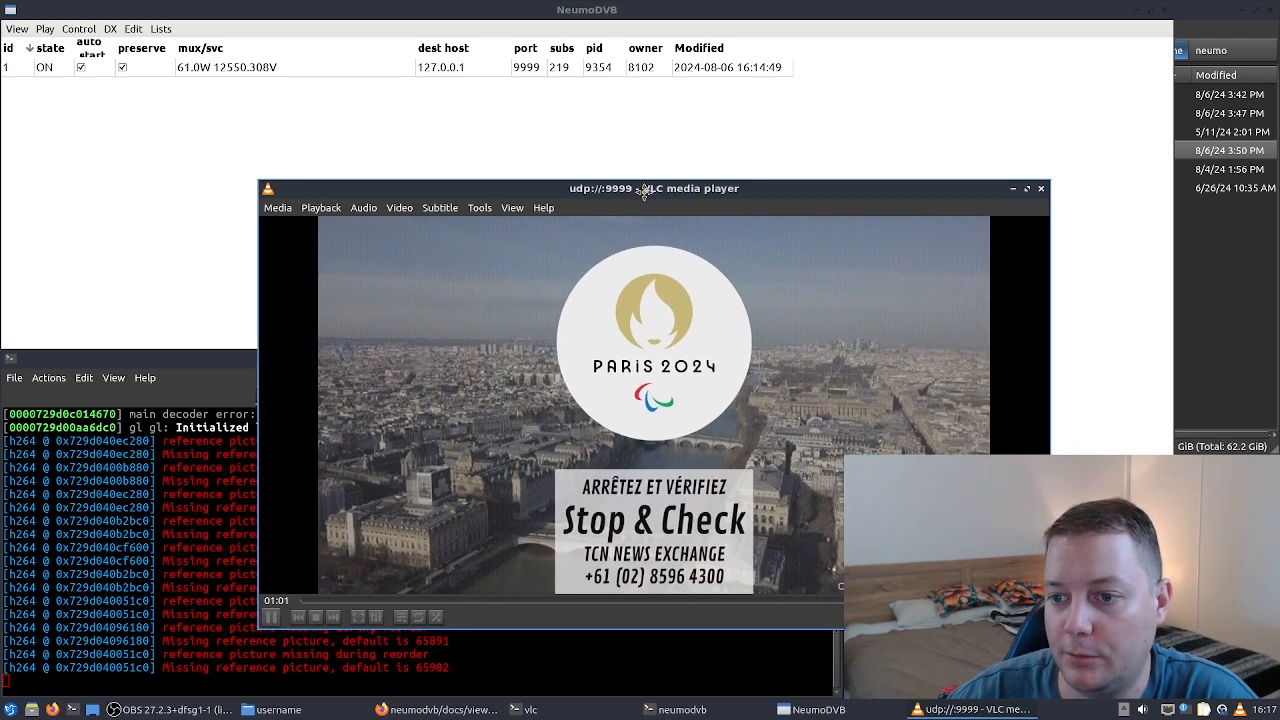
left_click(1041, 190)
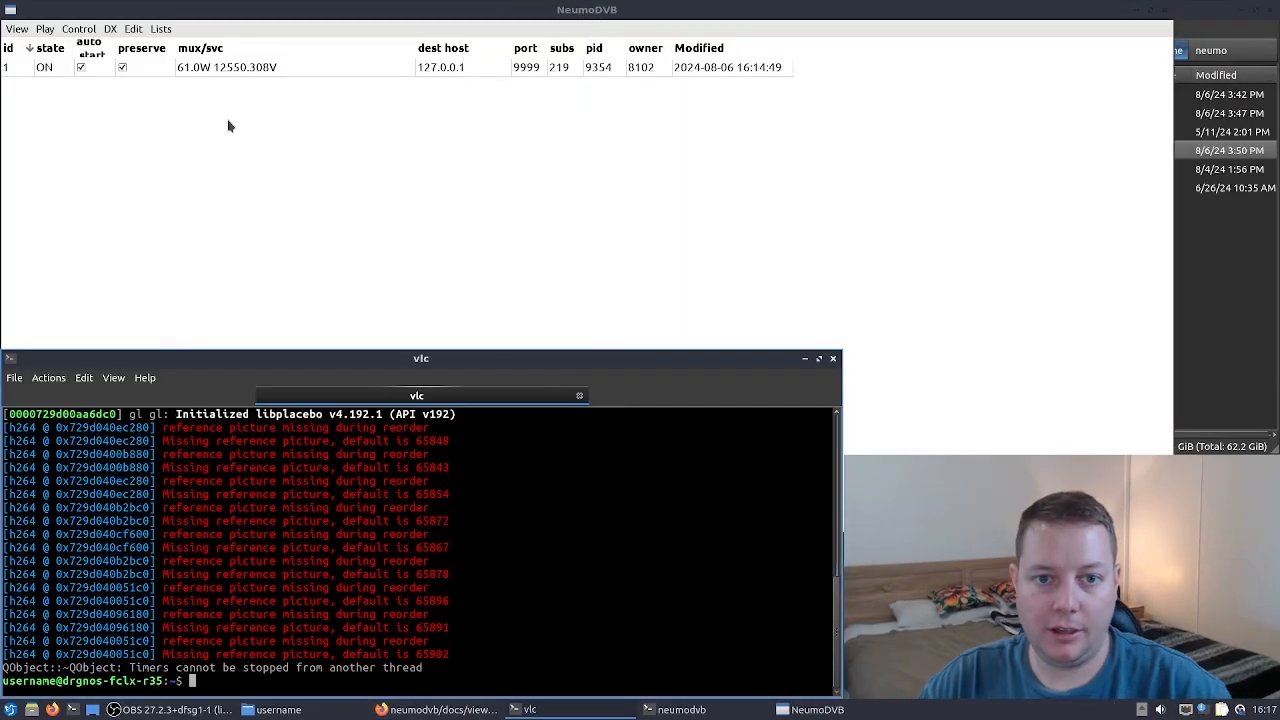
left_click(159, 29)
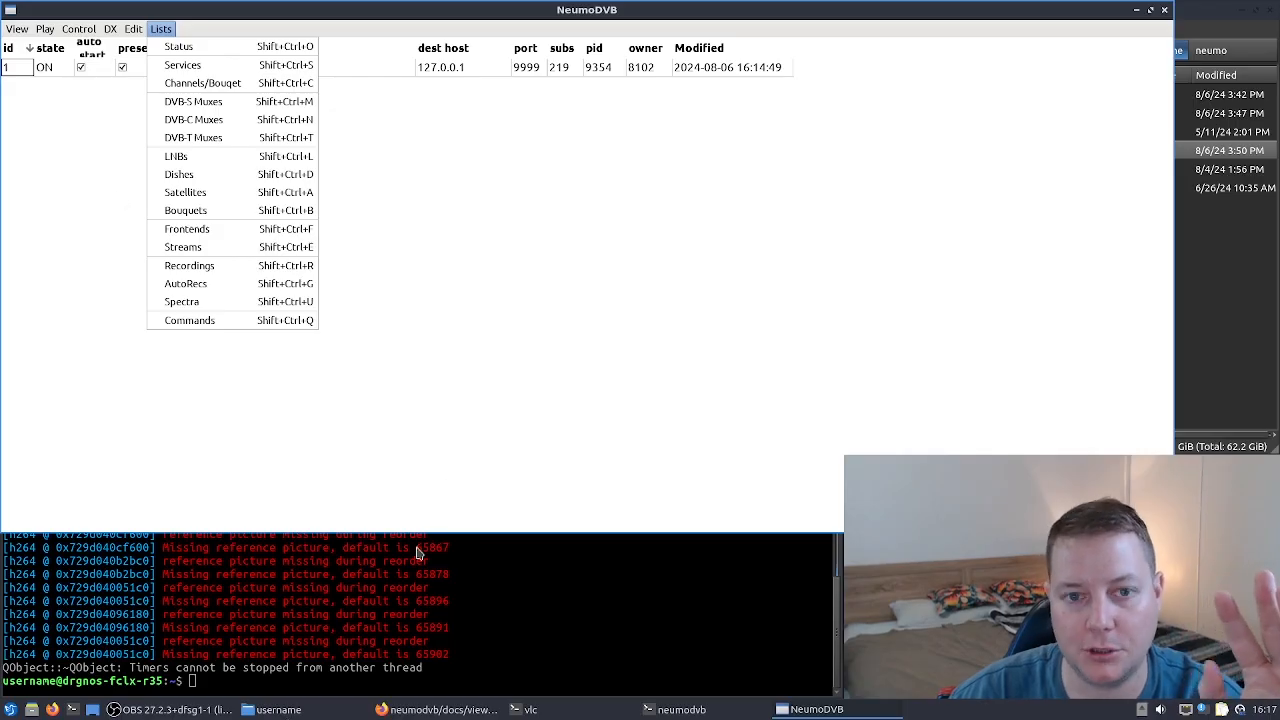
left_click(594, 275)
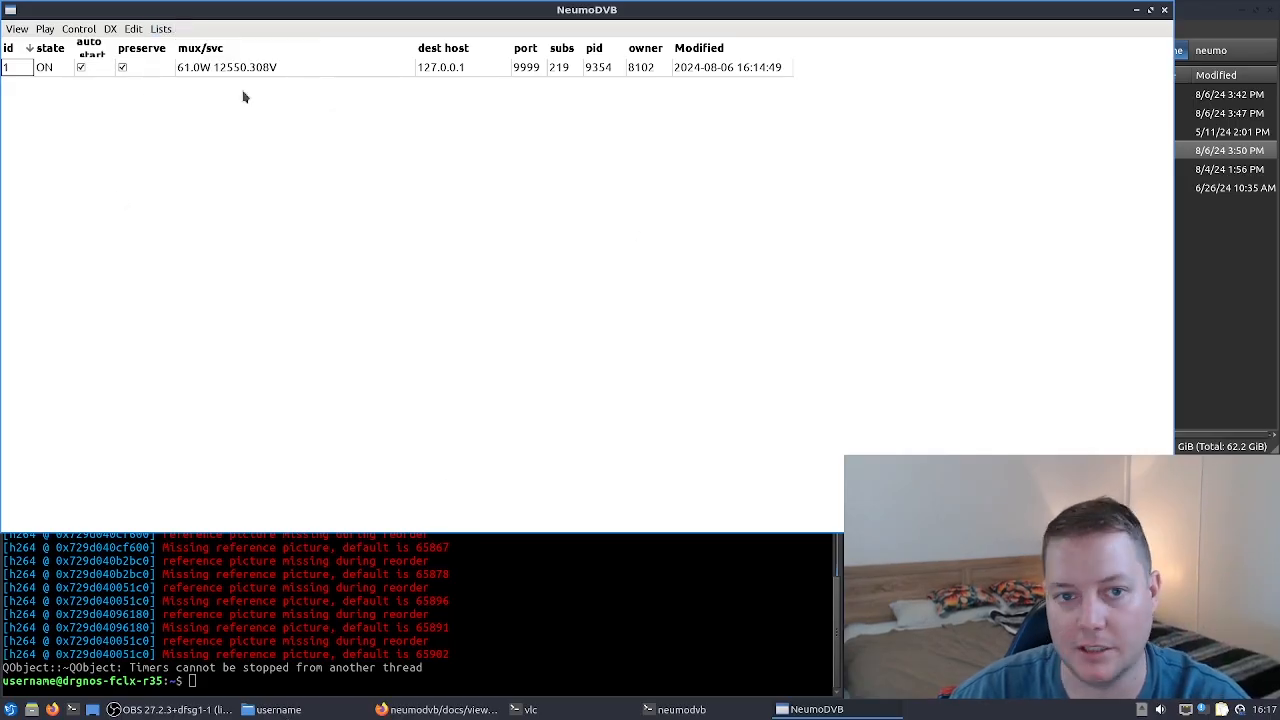
- Switch to the browser and browse the neumodvb docs folder on GitHub
left_click(440, 710)
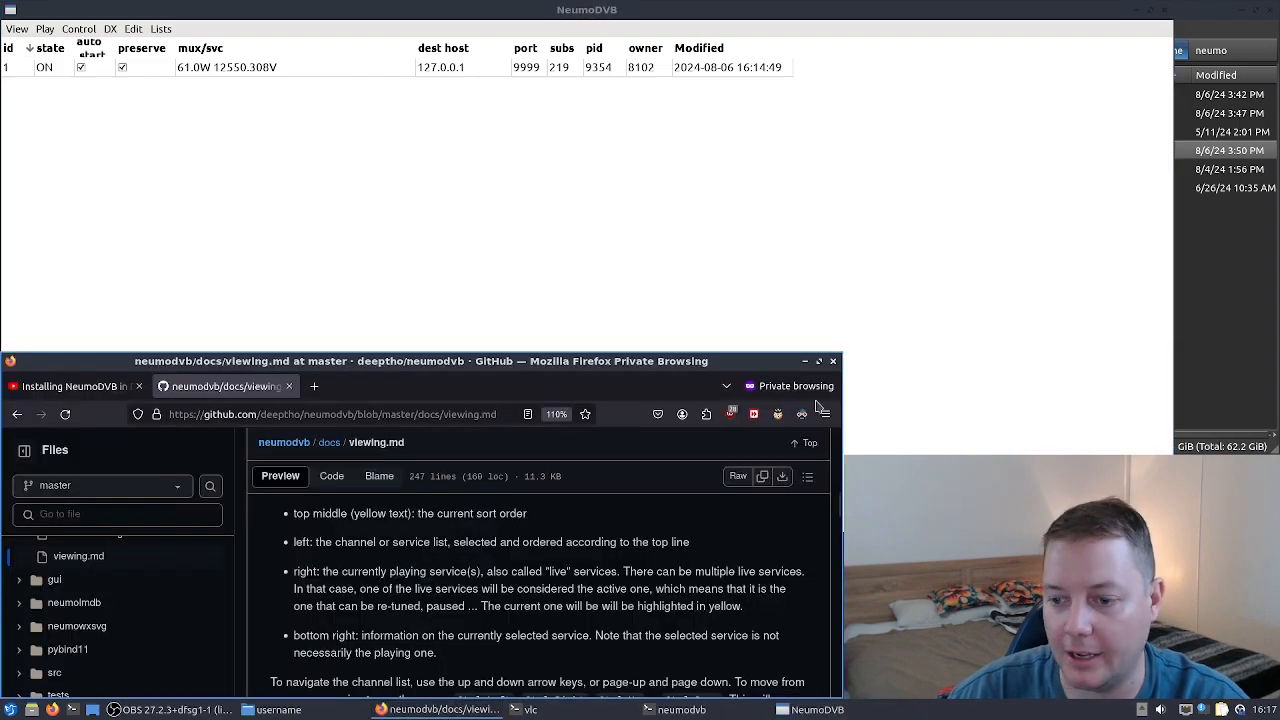
left_click(819, 362)
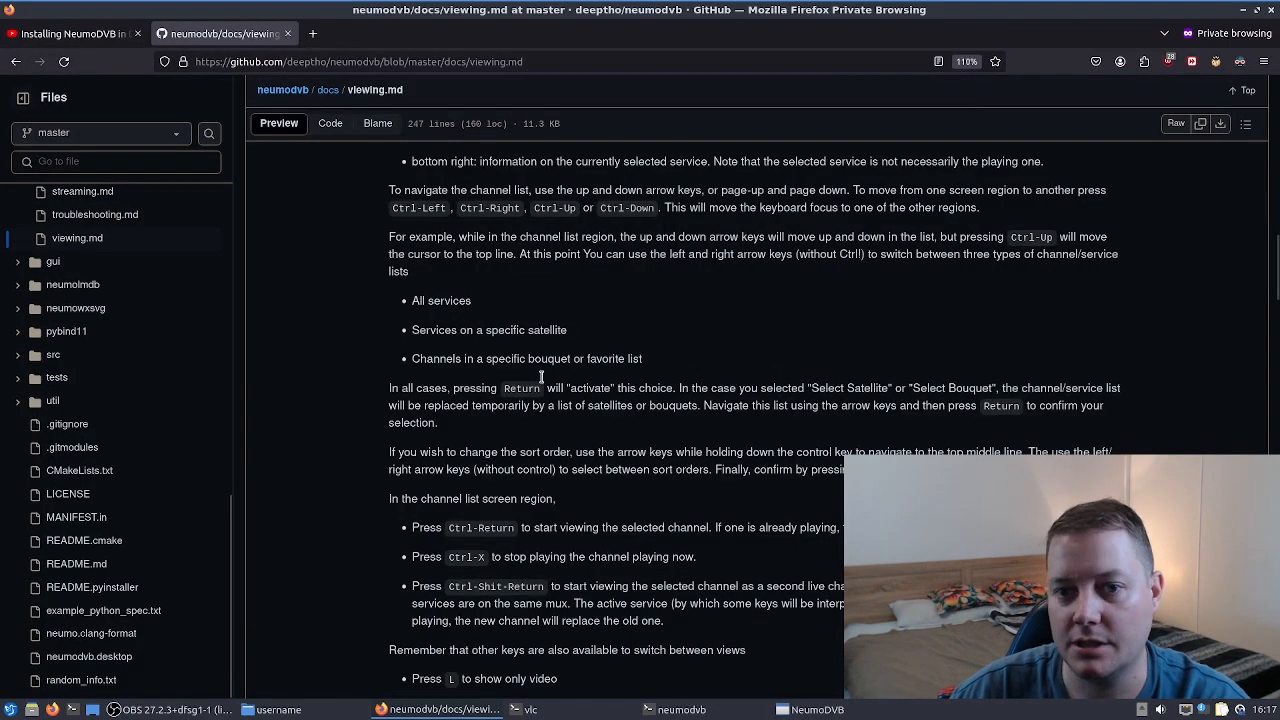
scroll(541, 377, "up", 5)
left_click(329, 88)
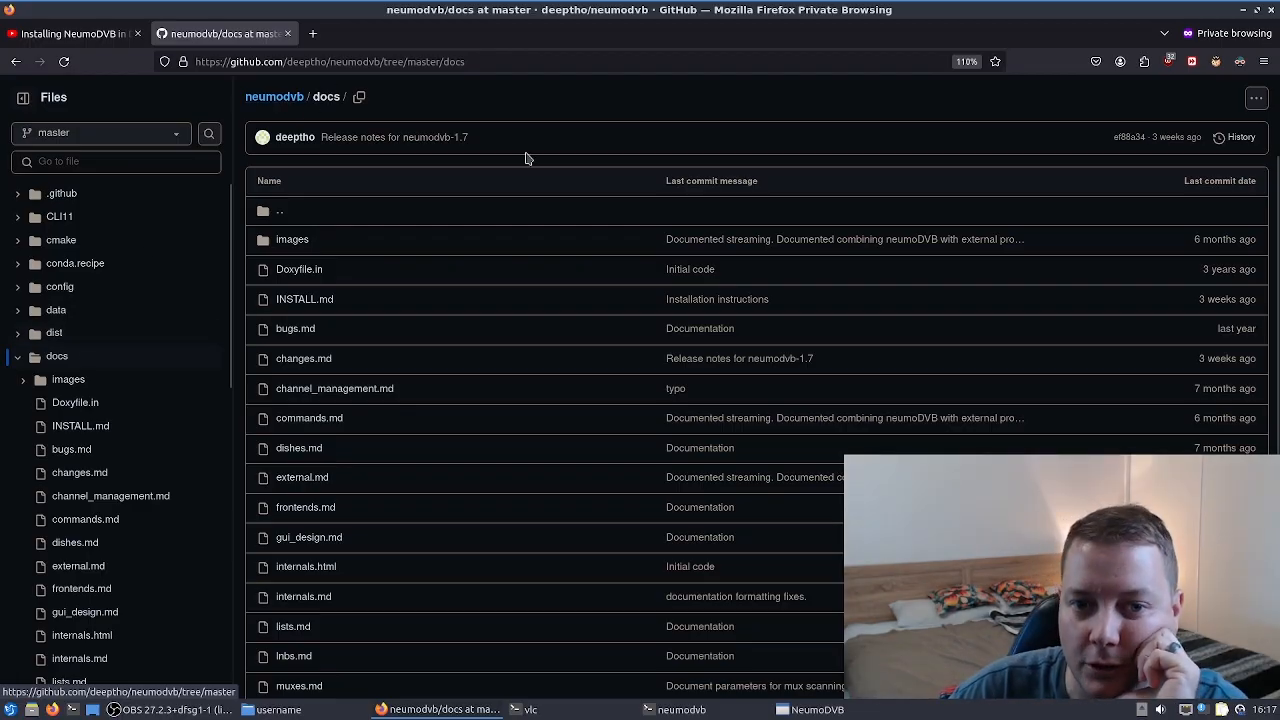
scroll(527, 158, "up", 2)
scroll(700, 400, "down", 5)
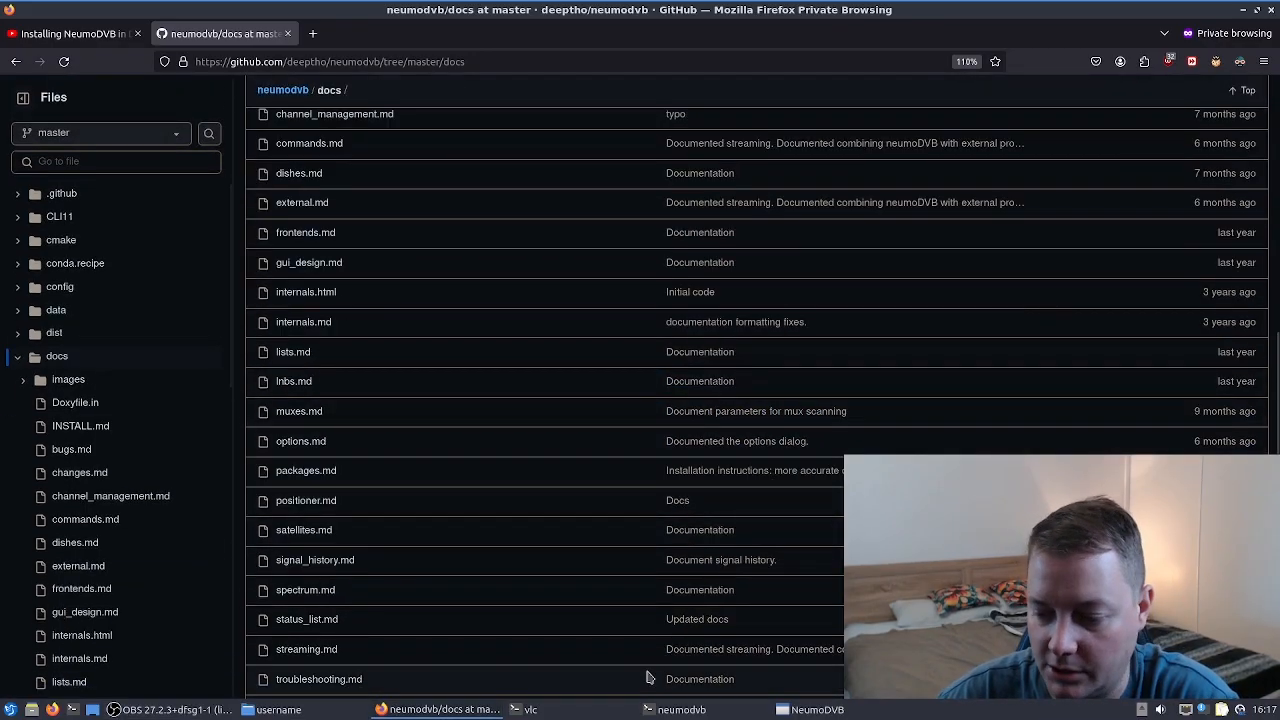
left_click(680, 709)
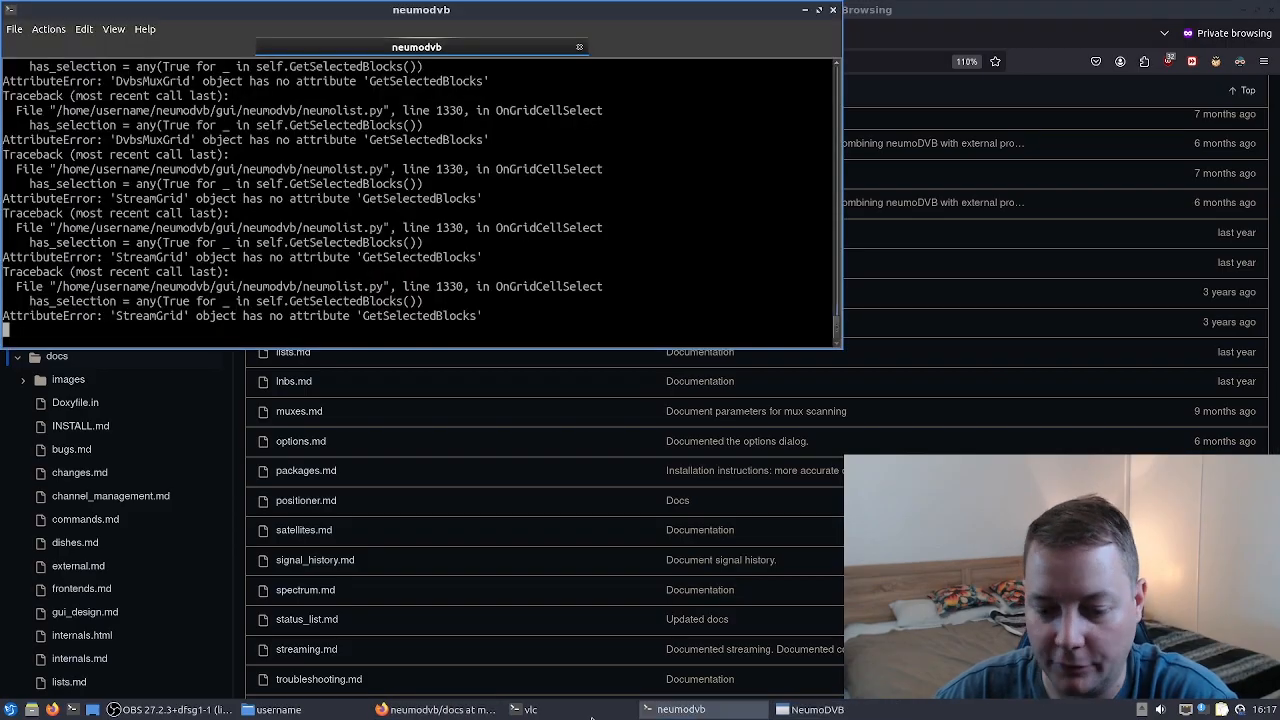
left_click(160, 713)
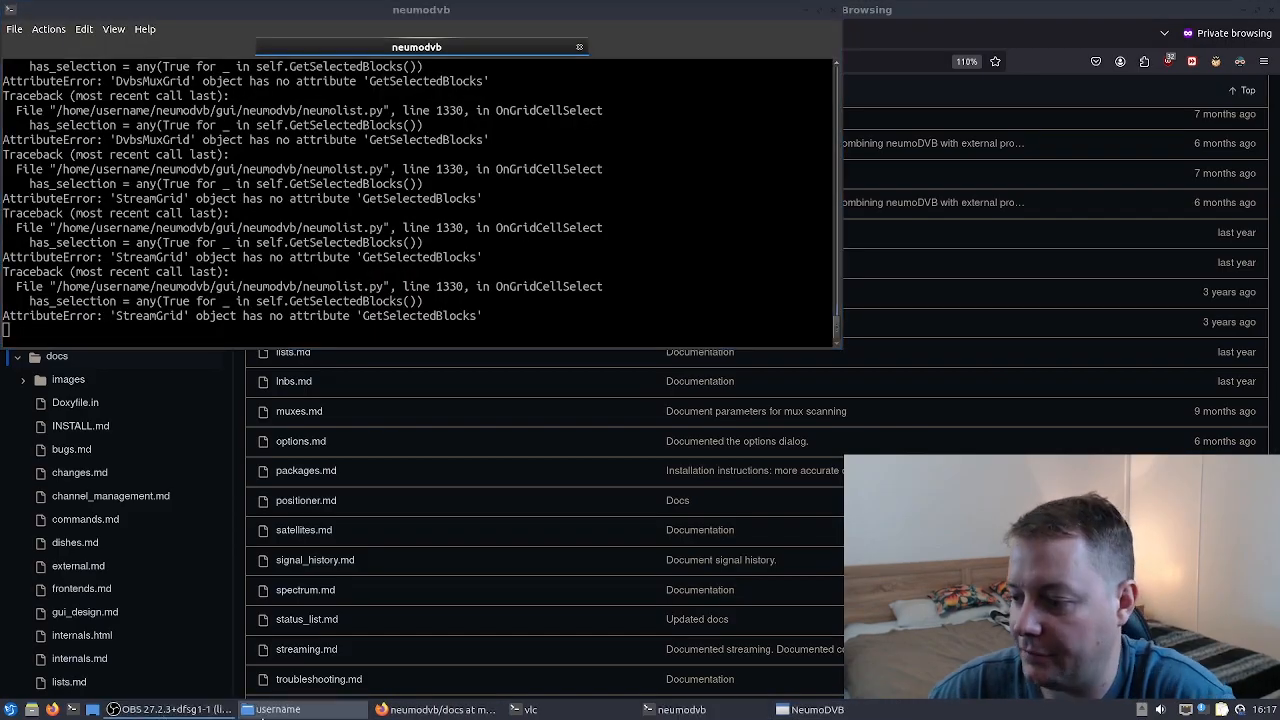
left_click(972, 24)
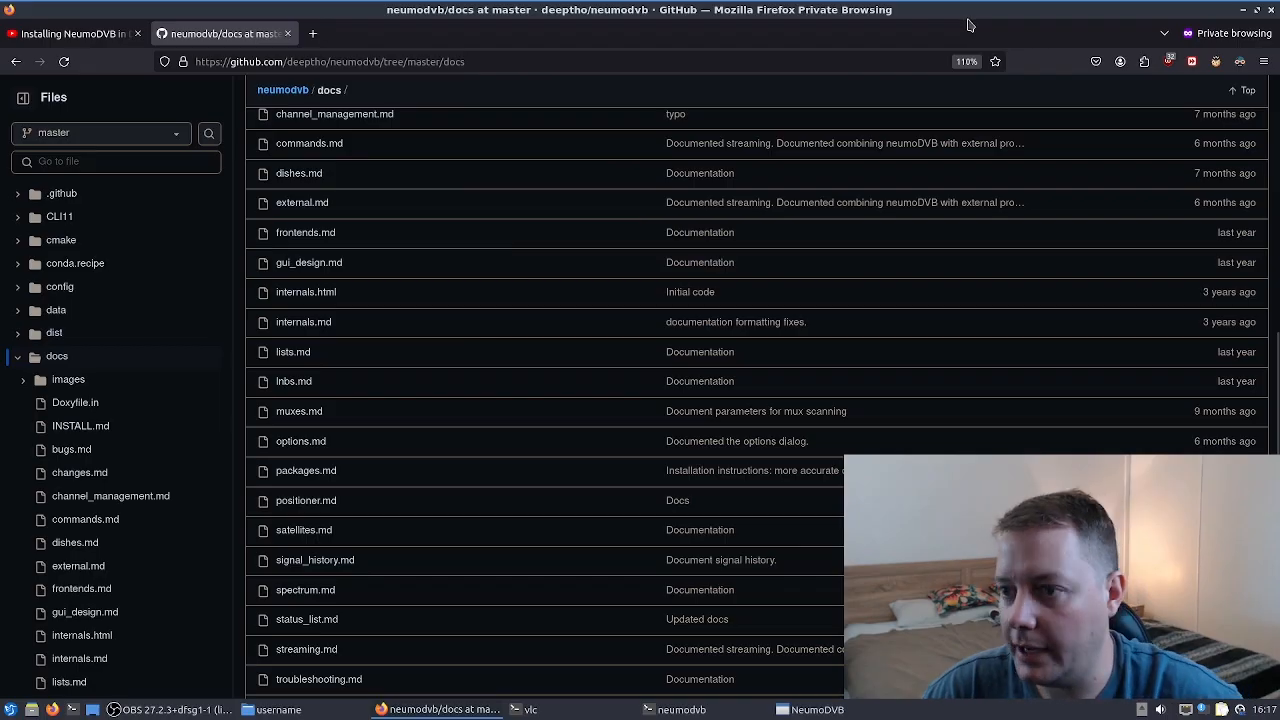
left_click(830, 704)
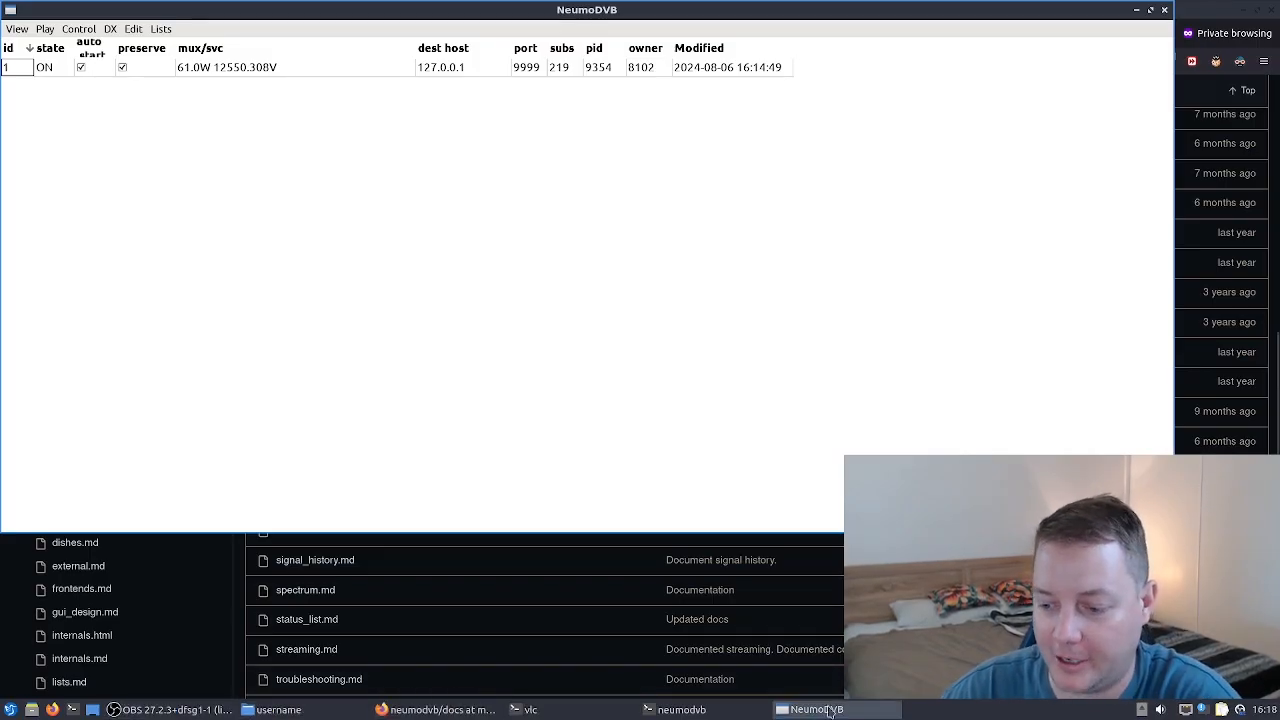
left_click(152, 710)
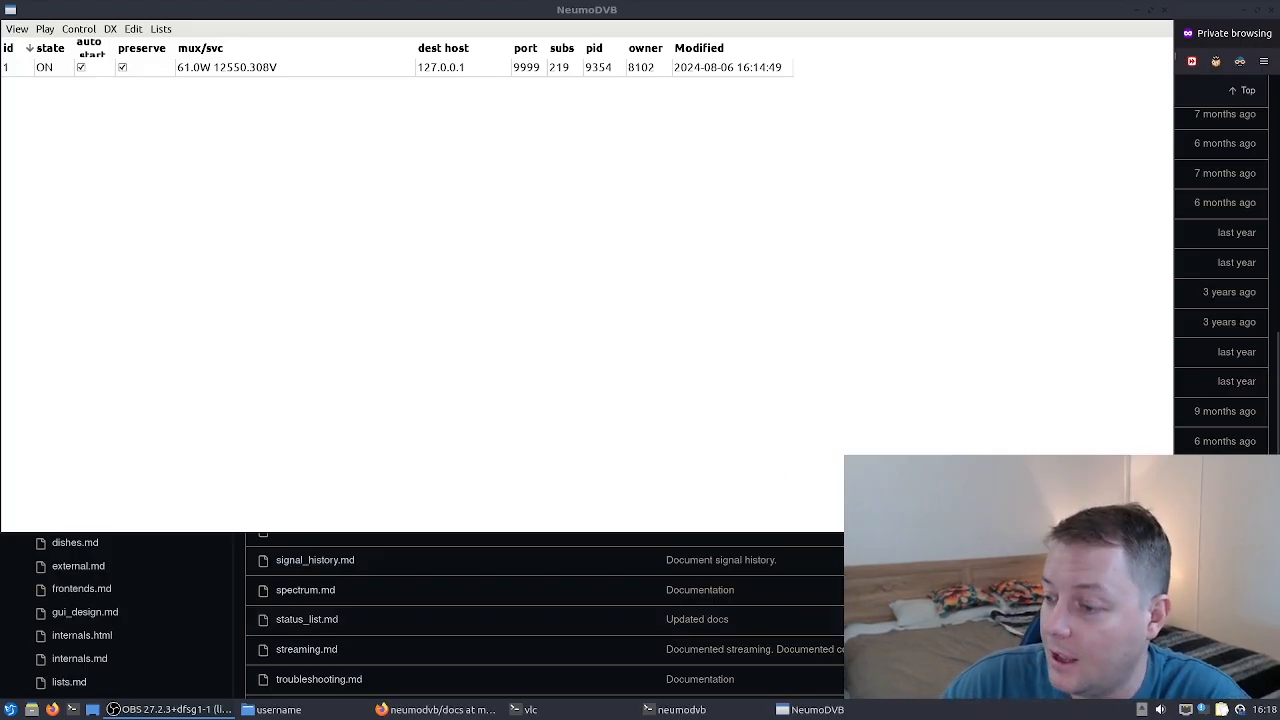
left_click_drag(1135, 475, 1172, 470)
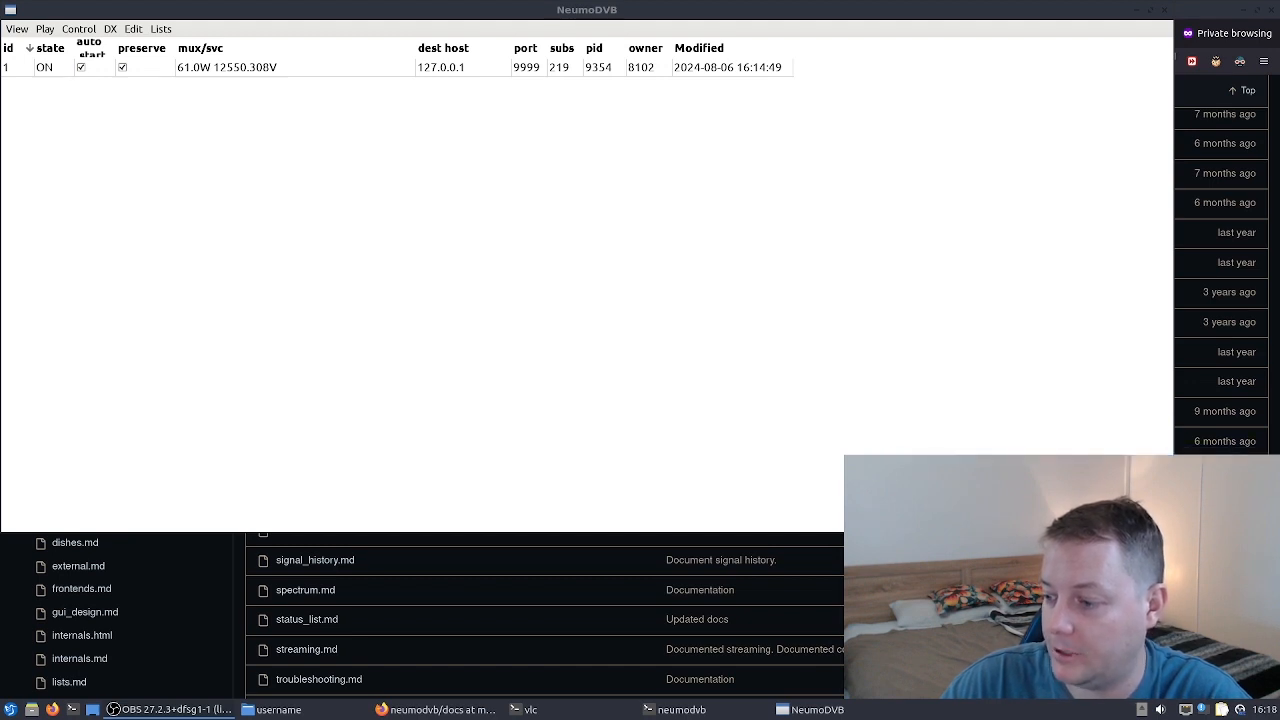